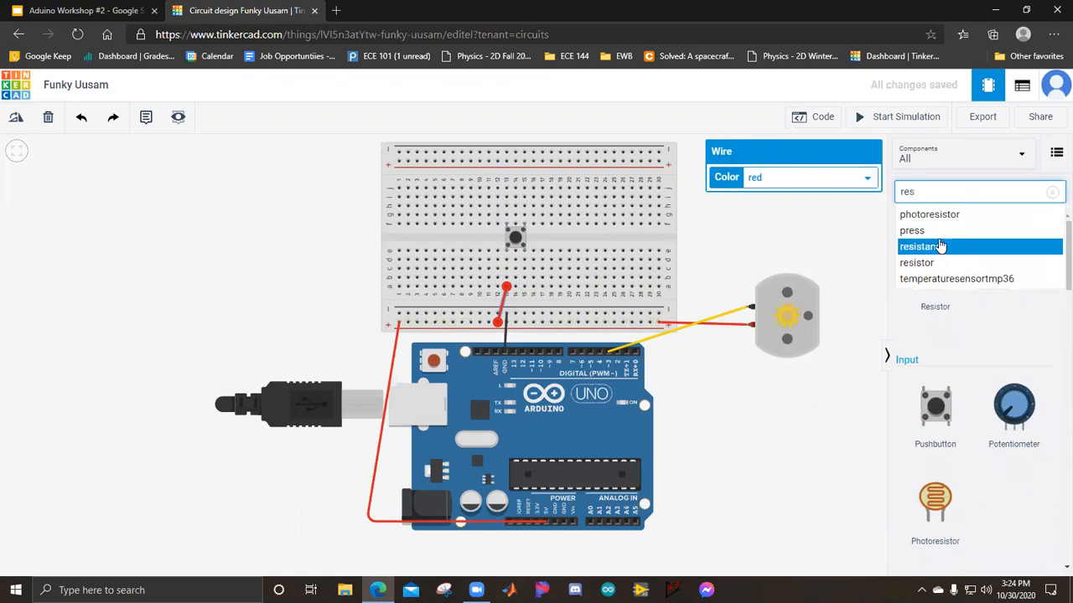
Step: Add a resistor to the breadboard, rotate it horizontal, and place it in row d from column 15 to column 19
left_click(935, 264)
left_click_drag(943, 286, 530, 285)
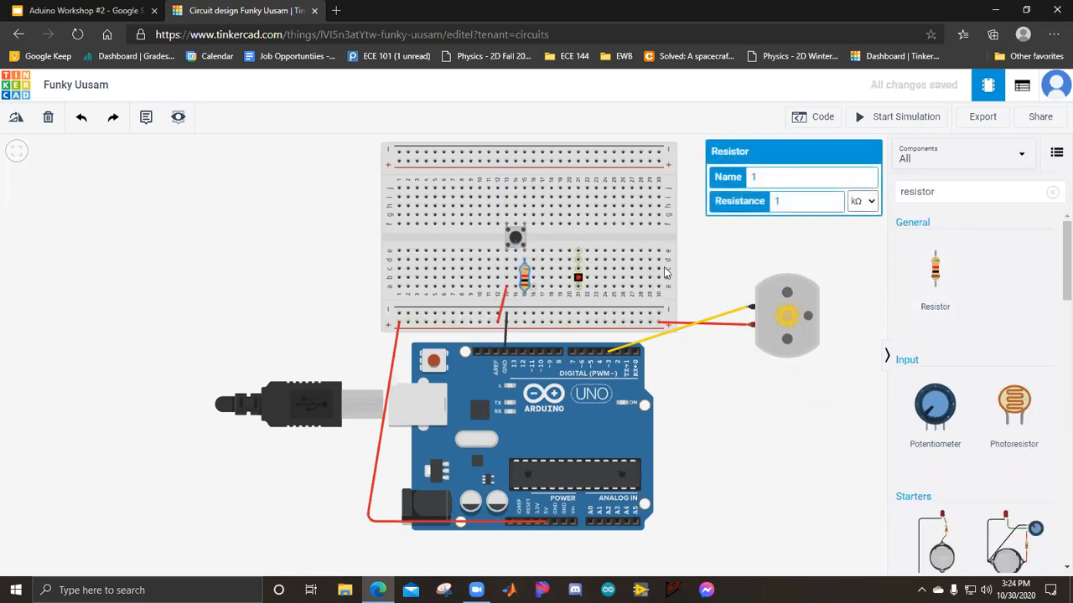
left_click(637, 240)
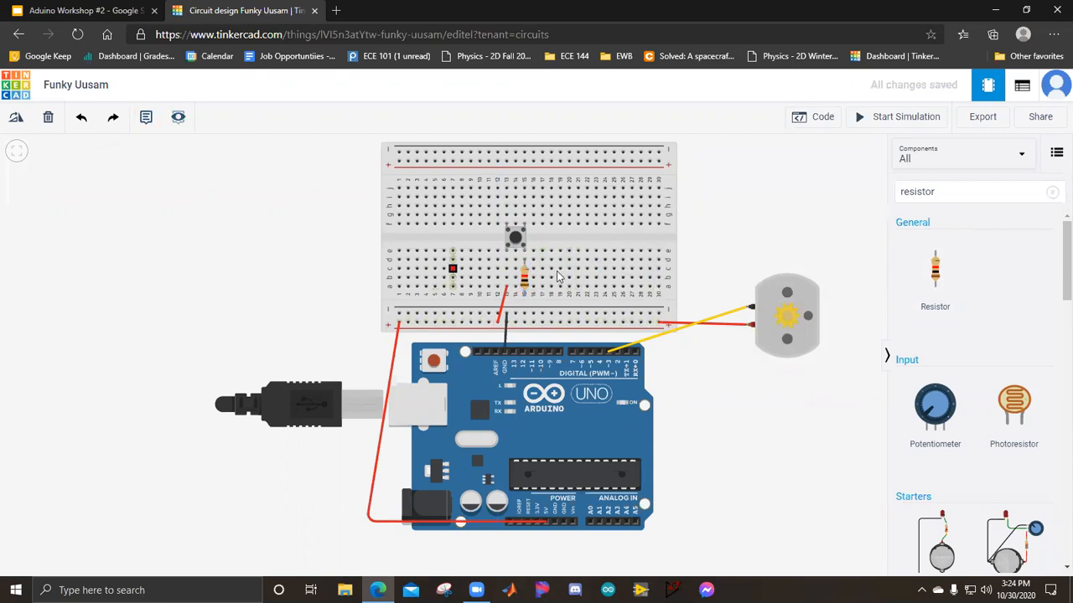
left_click(523, 276)
left_click(22, 119)
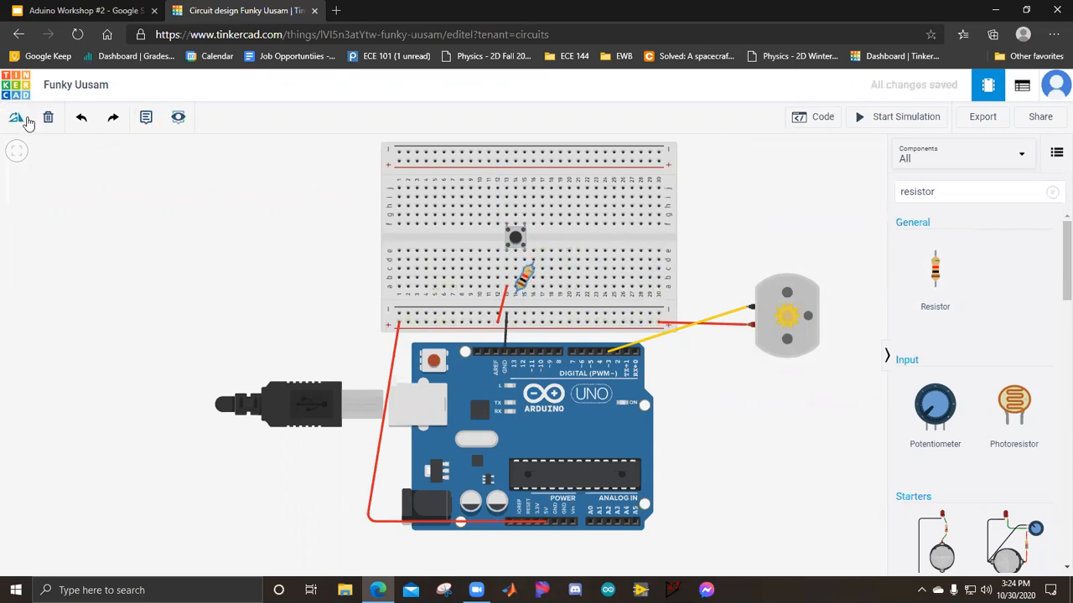
left_click_drag(524, 285, 543, 261)
Step: Wire the resistor's column 19 end to the lower negative rail of the breadboard and colour the wire black
left_click(560, 260)
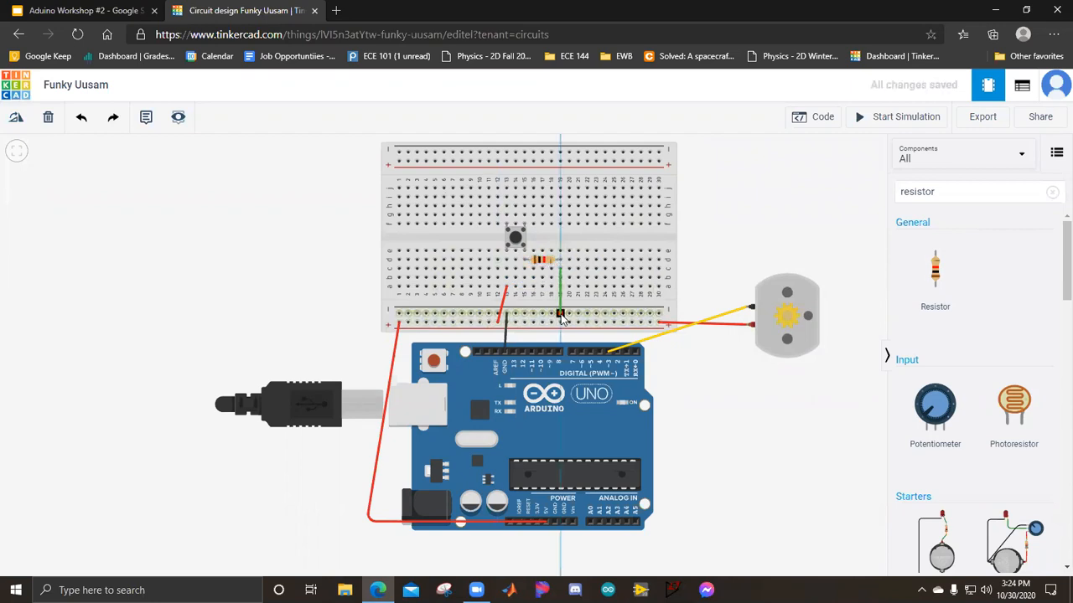
left_click(559, 314)
left_click(819, 176)
left_click(802, 197)
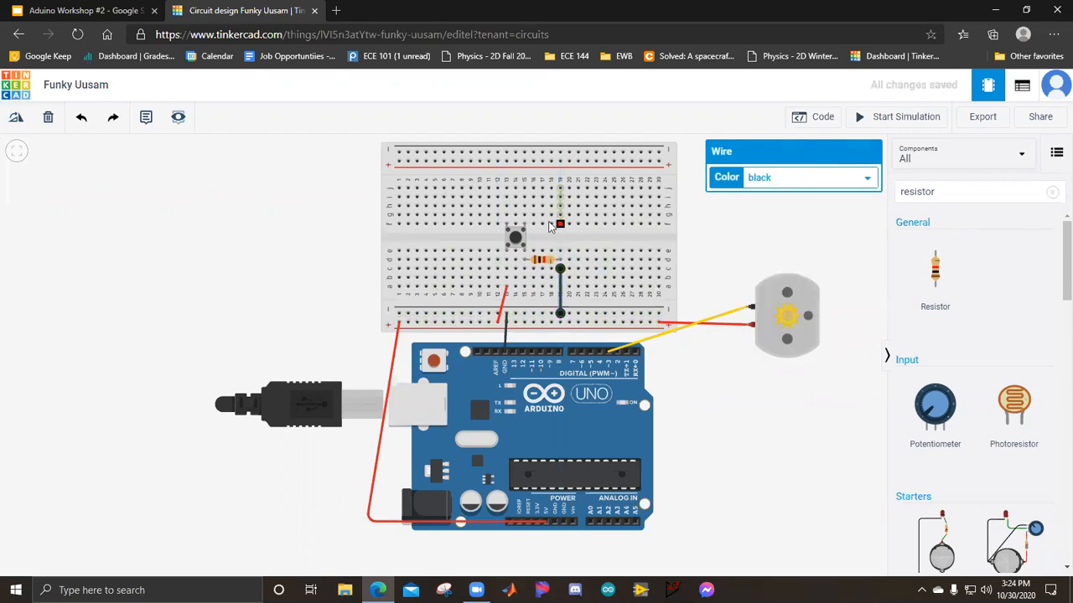
Step: Run a wire from row g, column 15, beside the pushbutton, to Arduino digital pin 8, and colour it yellow
left_click(125, 10)
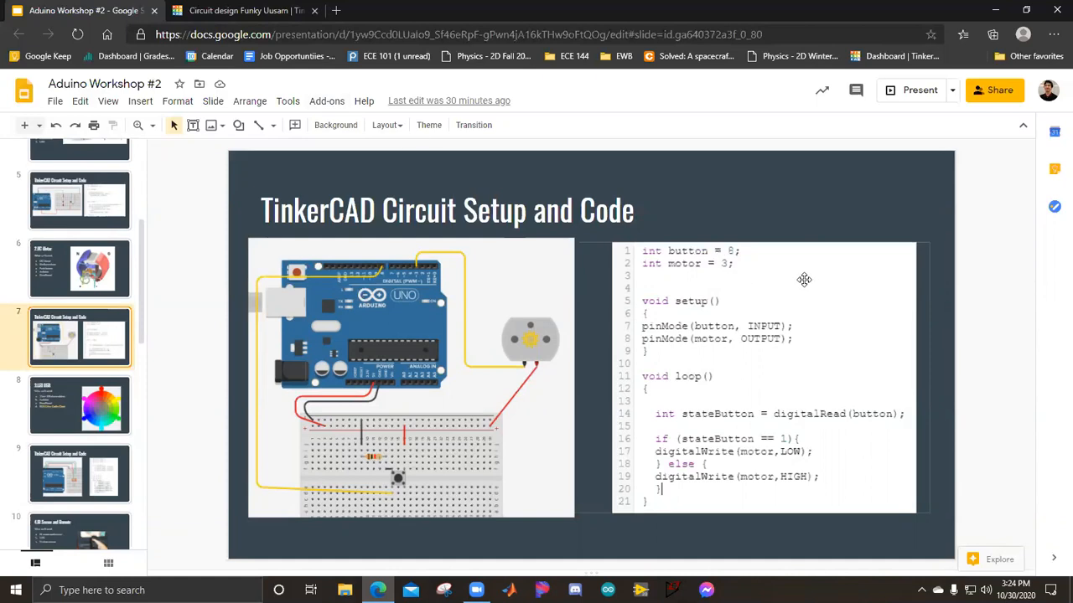
left_click(276, 10)
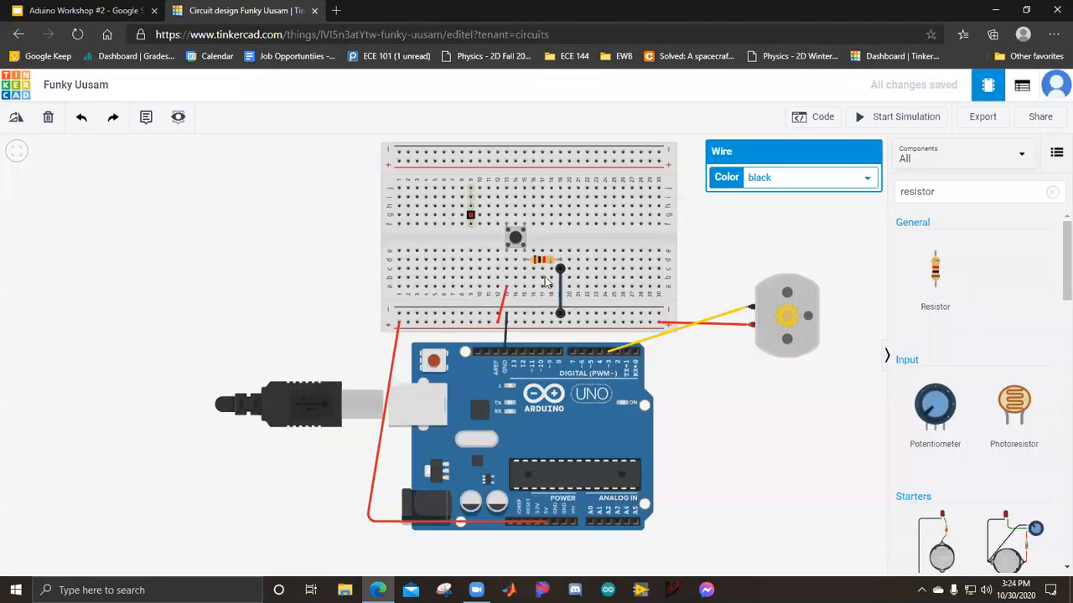
left_click(523, 216)
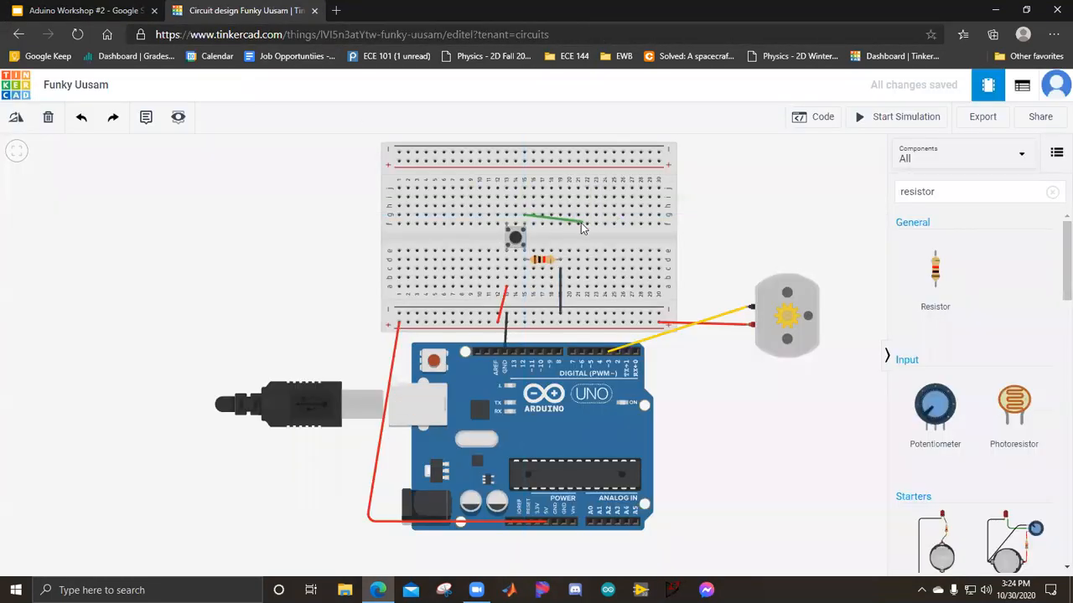
left_click(579, 233)
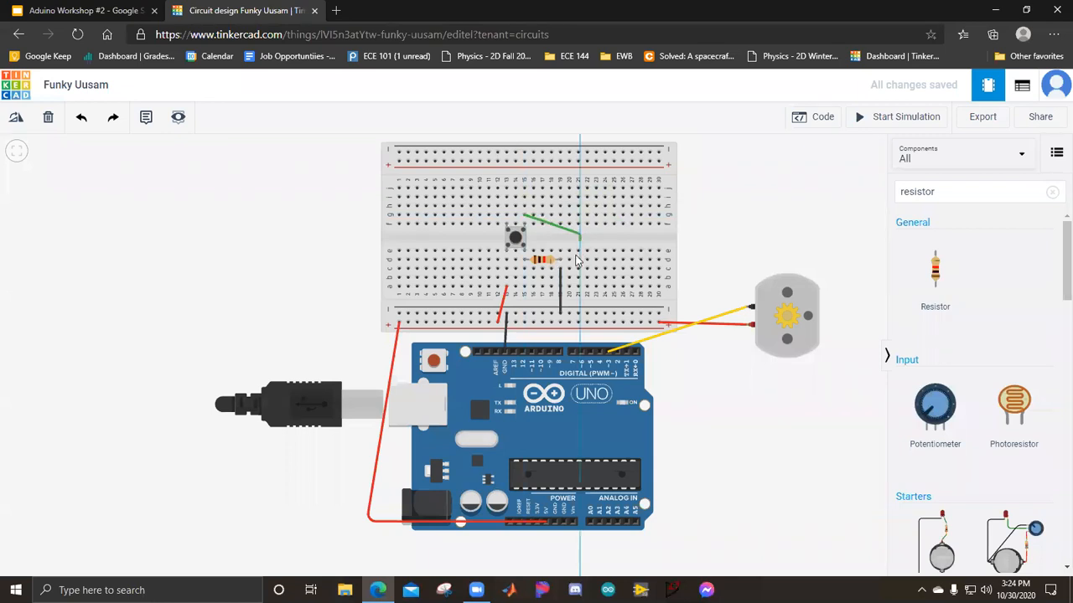
left_click(559, 351)
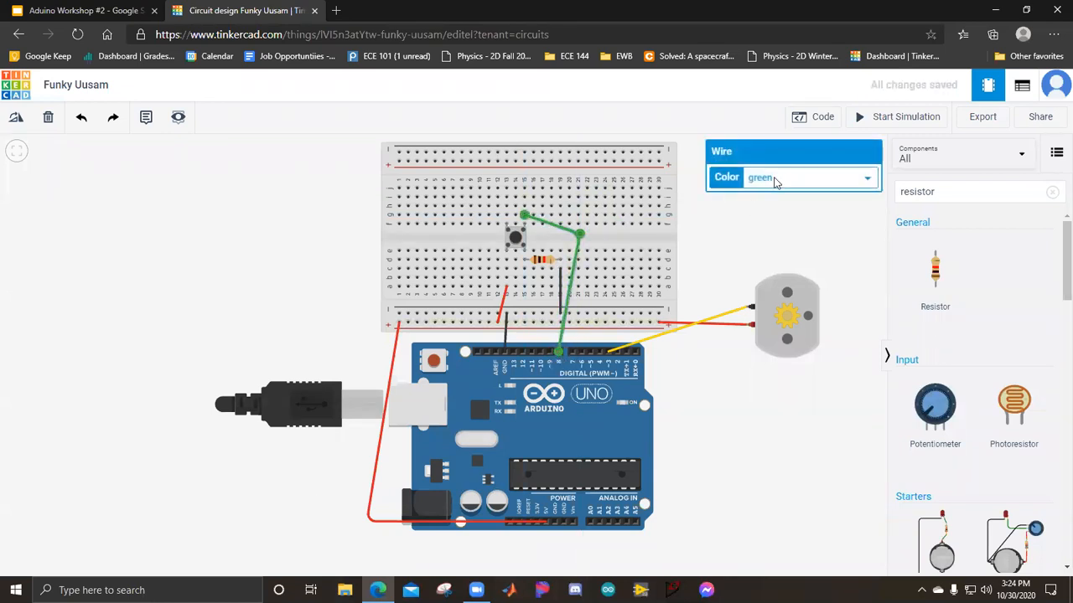
left_click(775, 183)
left_click(764, 232)
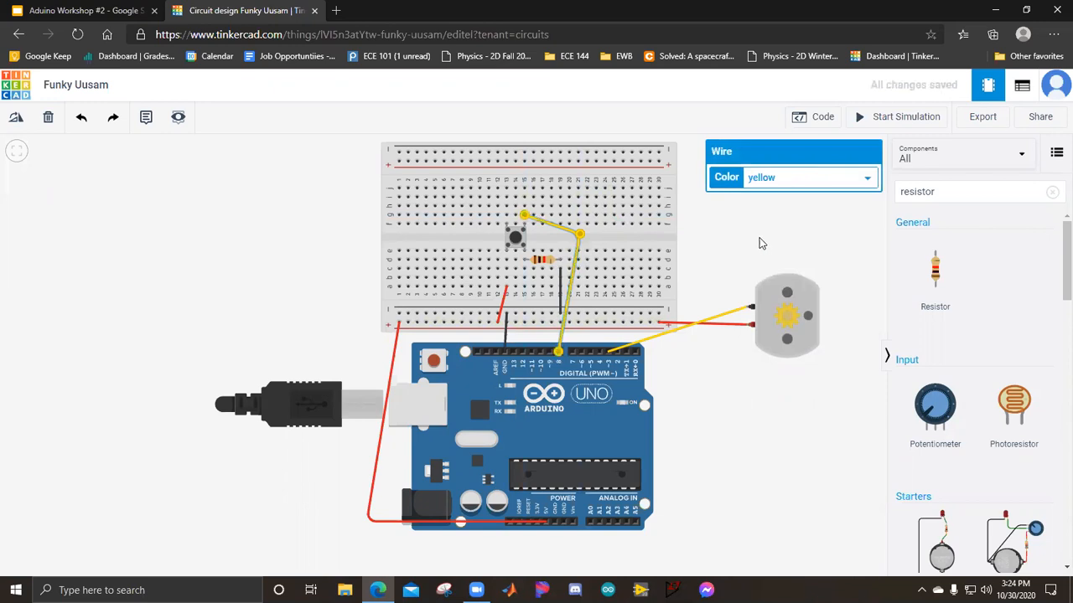
left_click(761, 243)
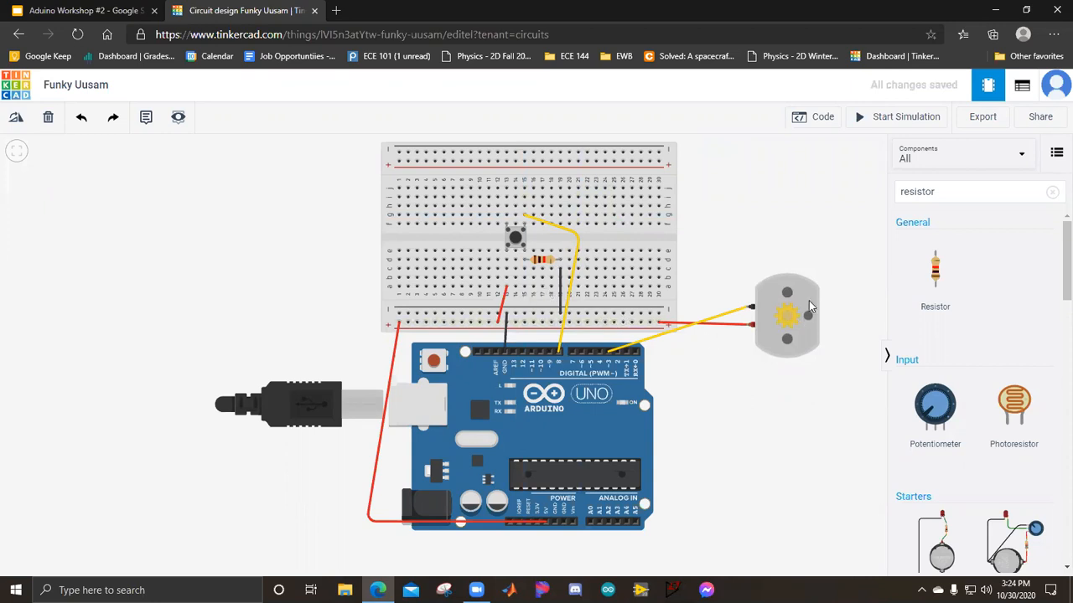
Step: Open the Arduino's code and switch the editor from Blocks to Text mode
left_click_drag(825, 268, 775, 256)
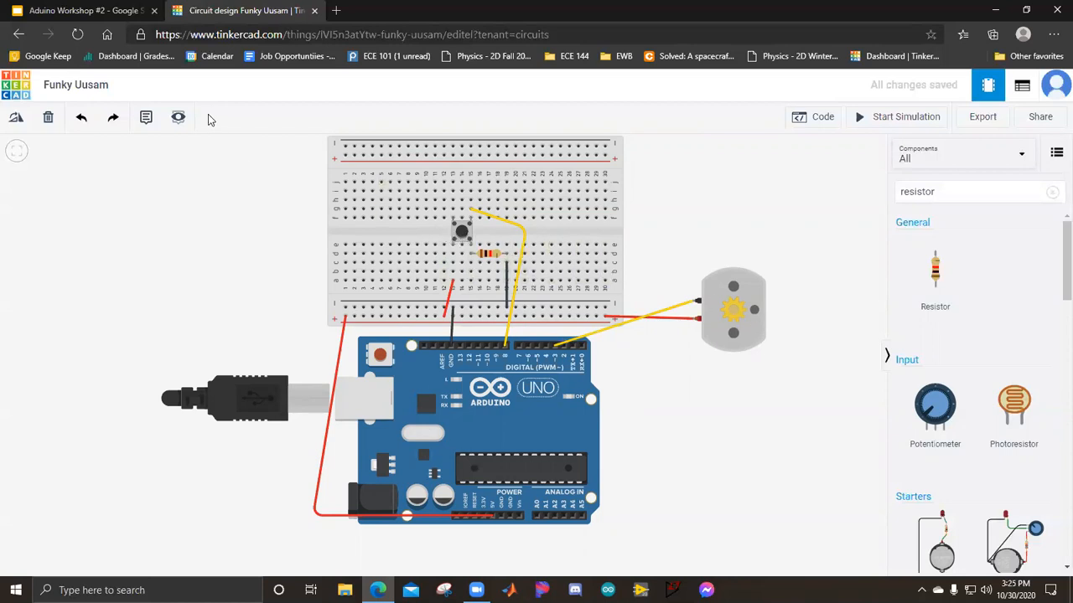
left_click(123, 13)
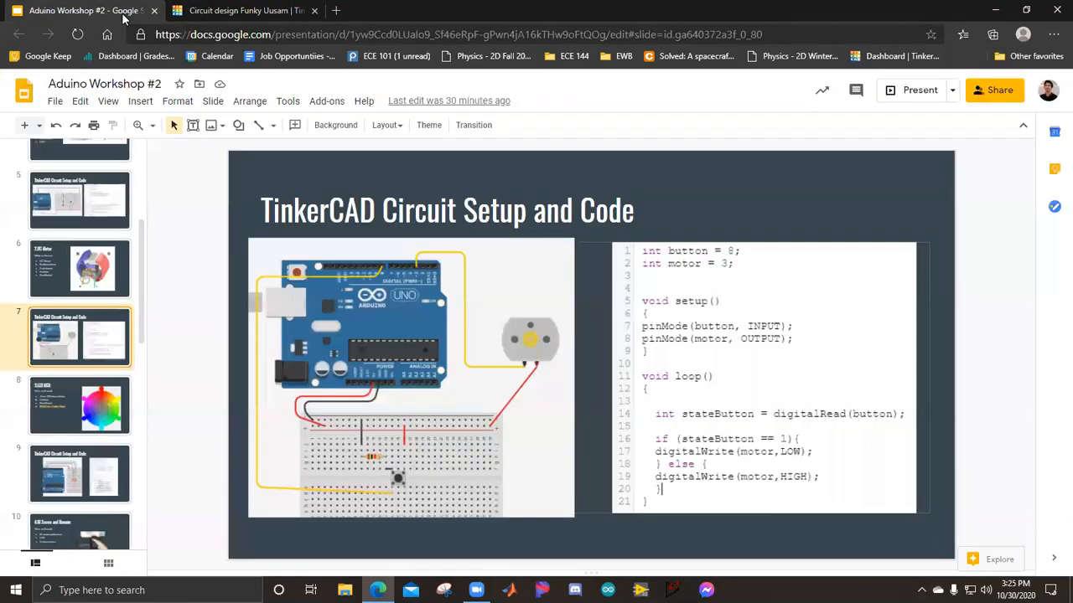
left_click(262, 14)
left_click_drag(811, 237, 745, 245)
left_click(819, 122)
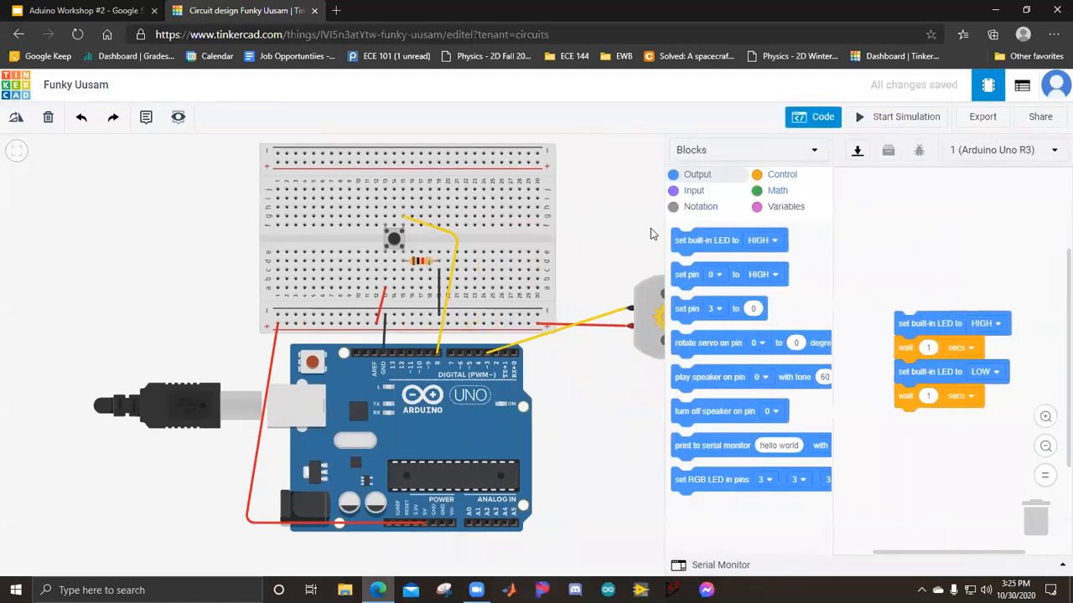
left_click_drag(650, 228, 578, 240)
left_click(758, 150)
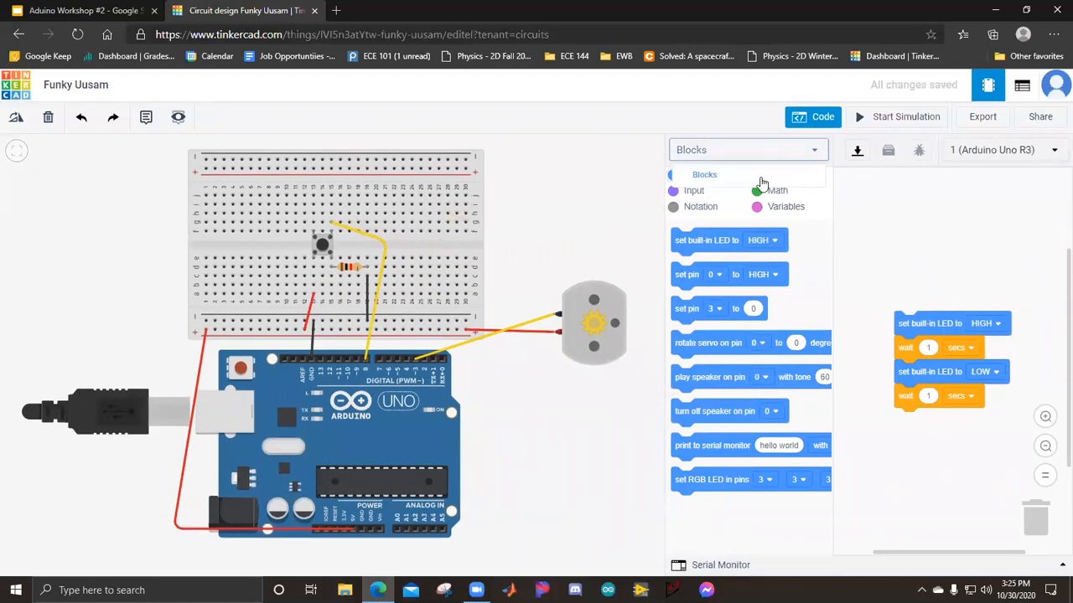
left_click(736, 211)
left_click(557, 220)
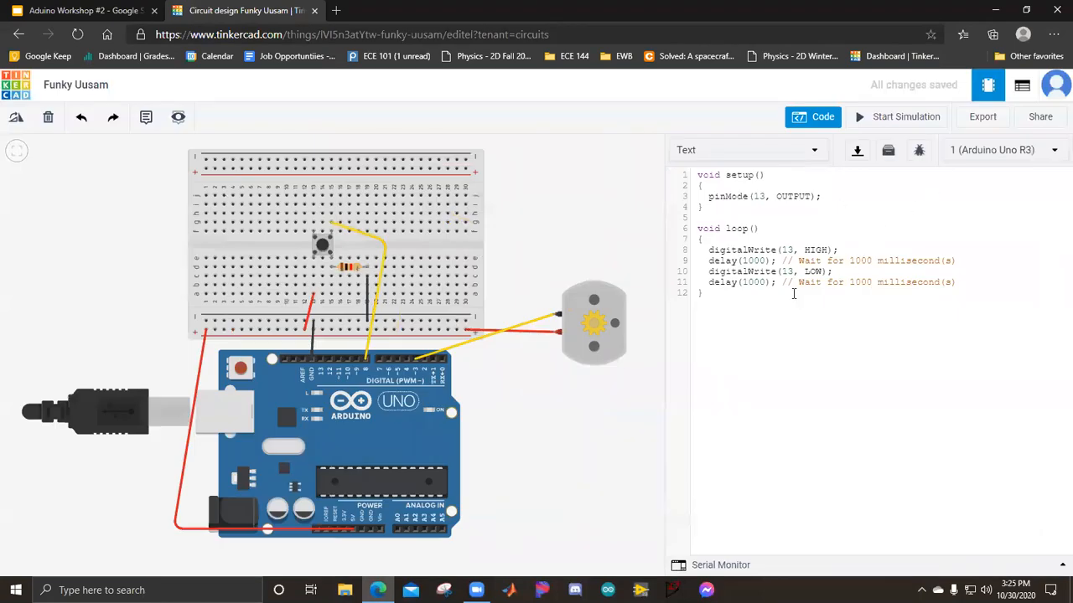
Step: Declare the pin variables int button = 8; and int motor = 3; above the setup function
left_click(695, 175)
key("Return")
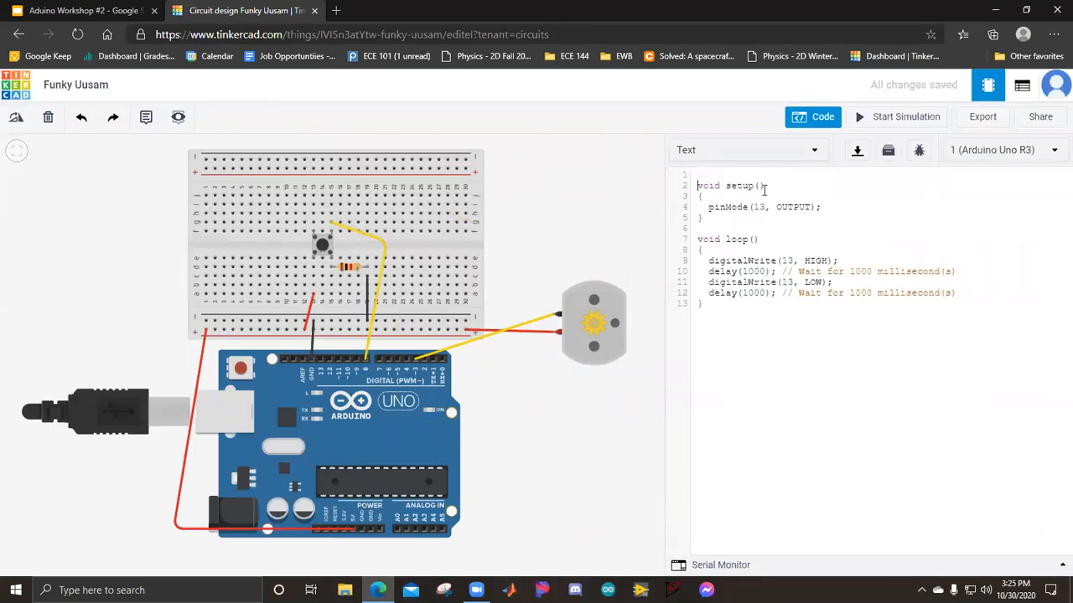
type("int button = 8;")
key("Return")
type("int mo")
key("BackSpace")
key("BackSpace")
type("r")
key("BackSpace")
type("motor = 3;")
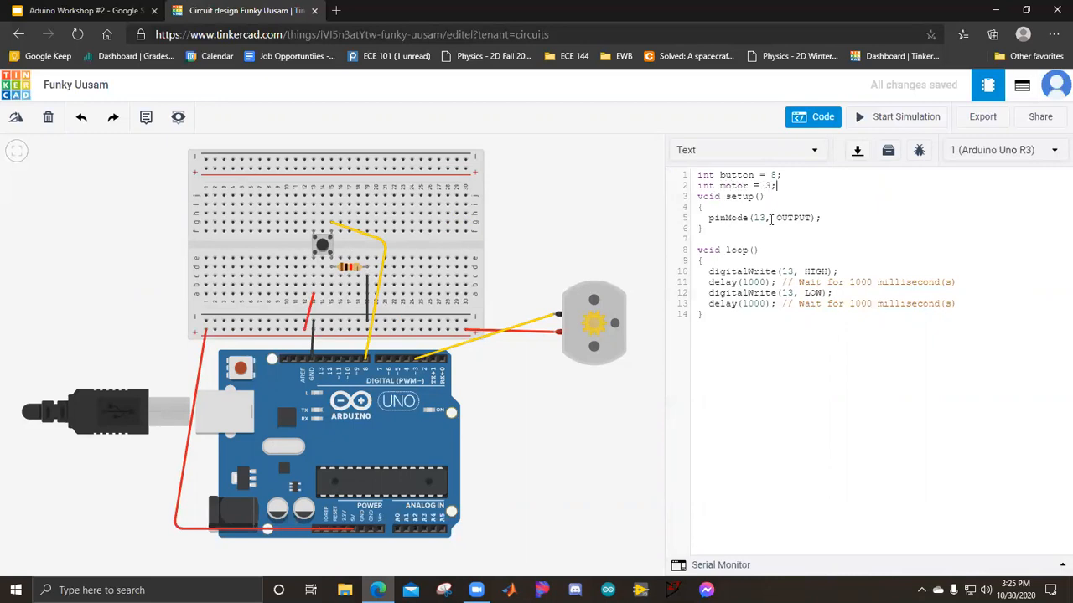
Step: Write the pin modes in setup as pinMode(8, INPUT); and pinMode(3, OUTPUT);
left_click_drag(764, 219, 752, 218)
type("8")
double_click(799, 219)
type("INPUT")
key("Return")
type("pinMode")
key("BackSpace")
key("BackSpace")
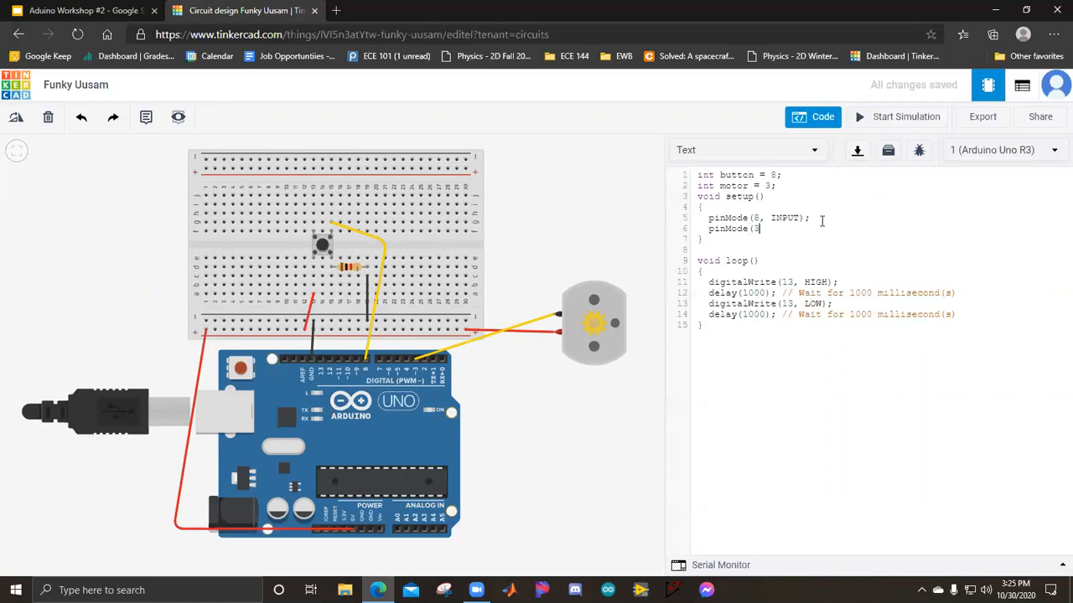
type("e(3, OUTPUT")
type(";")
Step: Replace the pin numbers in the two pinMode calls with the variables button and motor
left_click(91, 10)
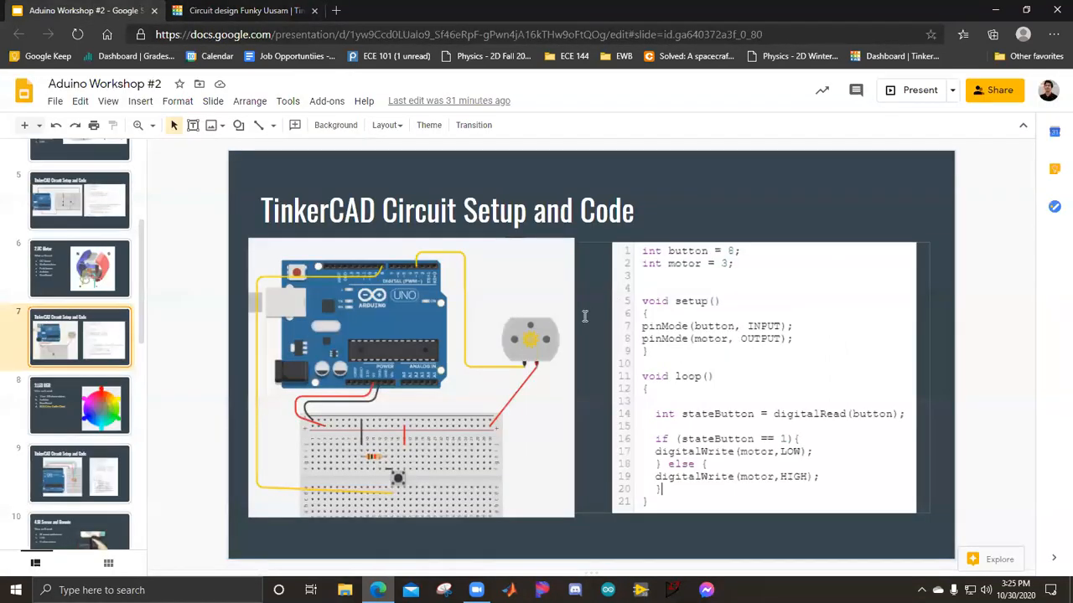
left_click(284, 8)
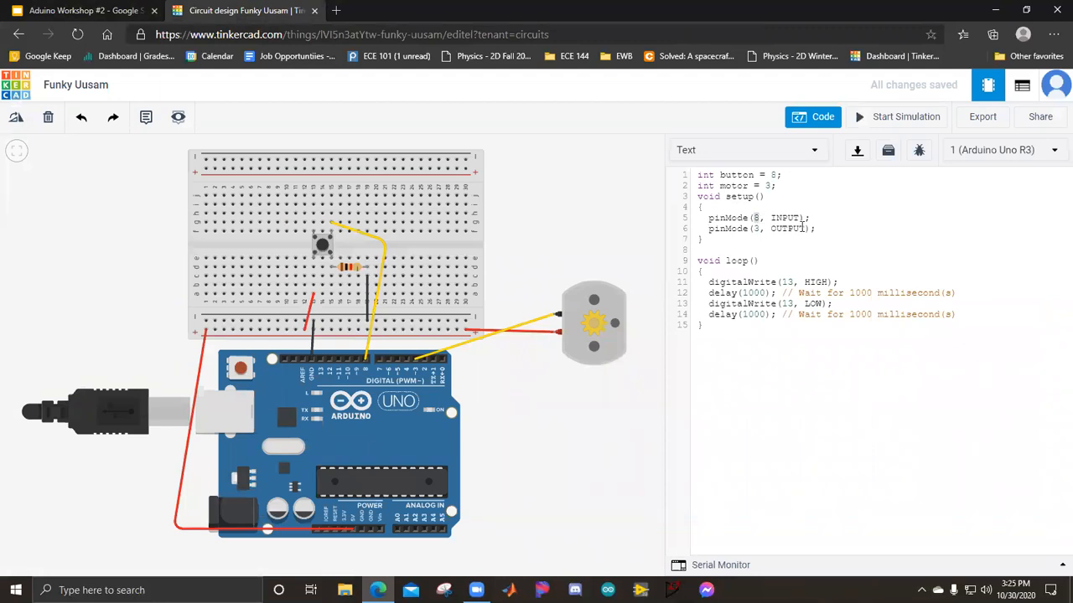
type("butt")
key("BackSpace")
key("BackSpace")
key("BackSpace")
key("BackSpace")
type("uutton")
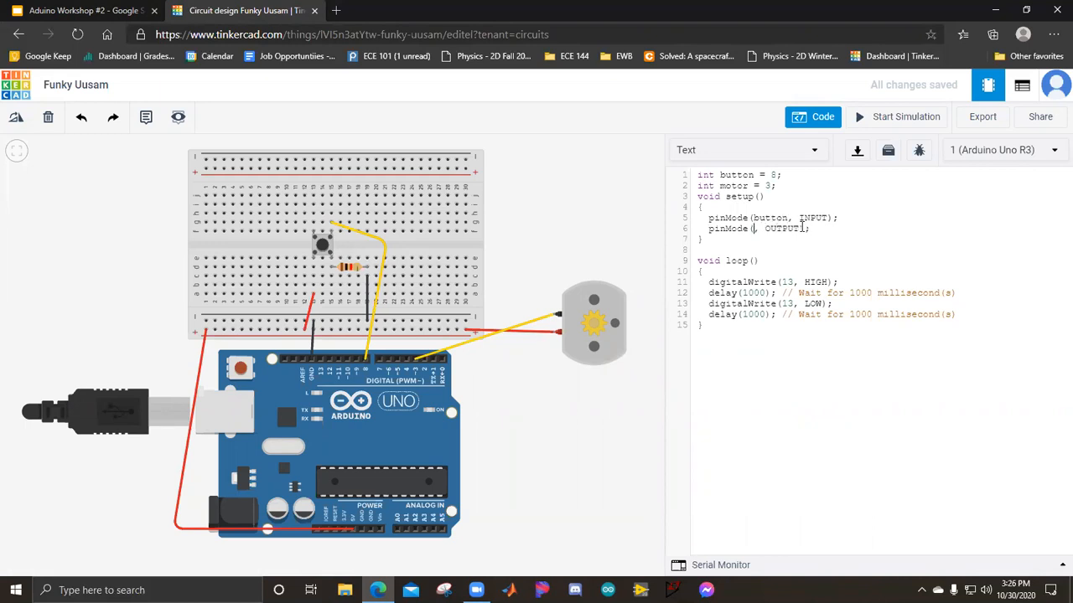
type("motor")
Step: Compare the code with the workshop slide and delete the default digitalWrite and delay lines from the loop function
left_click_drag(768, 249, 700, 175)
left_click(788, 246)
left_click(84, 10)
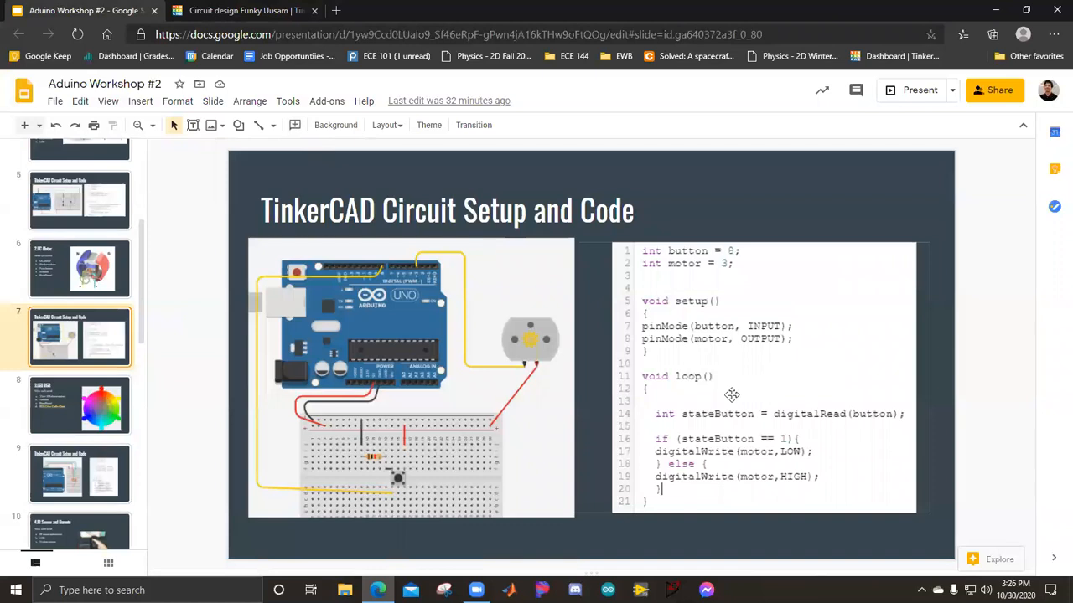
key("Down")
key("Up")
left_click(268, 12)
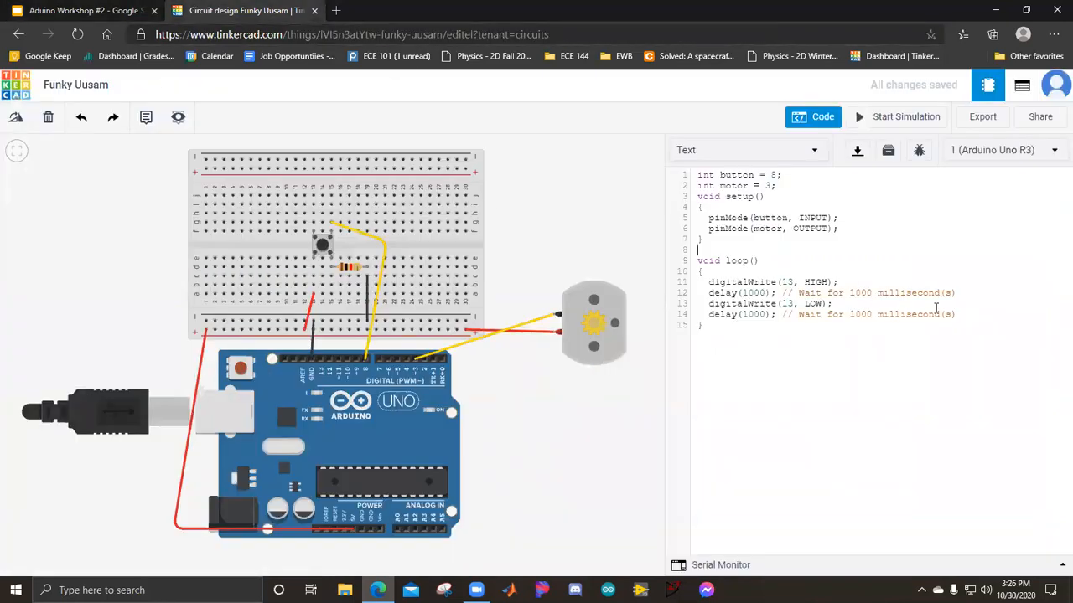
left_click_drag(972, 317, 702, 283)
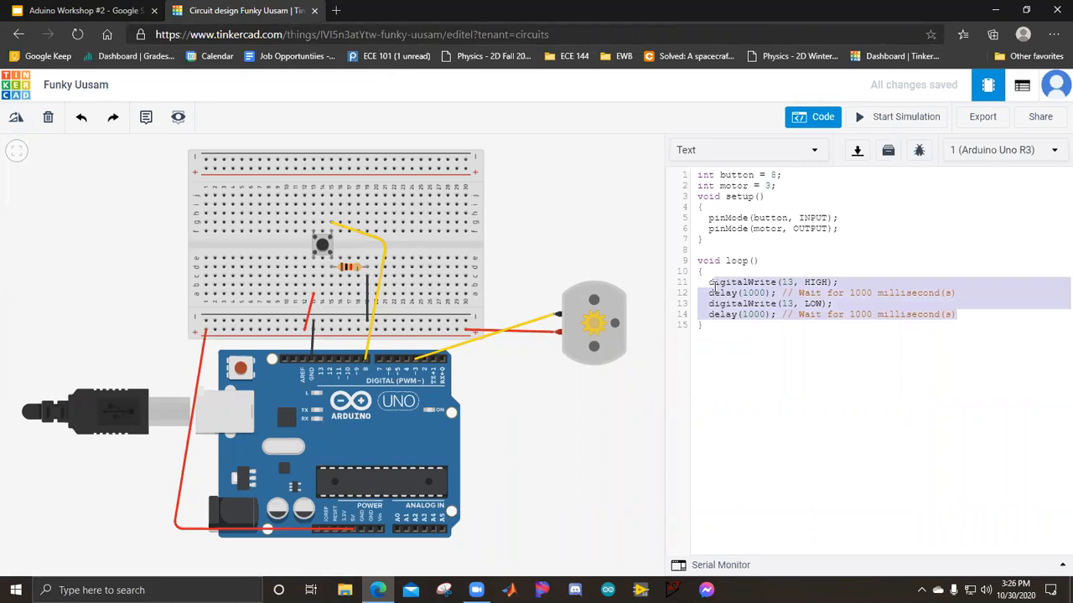
triple_click(712, 285)
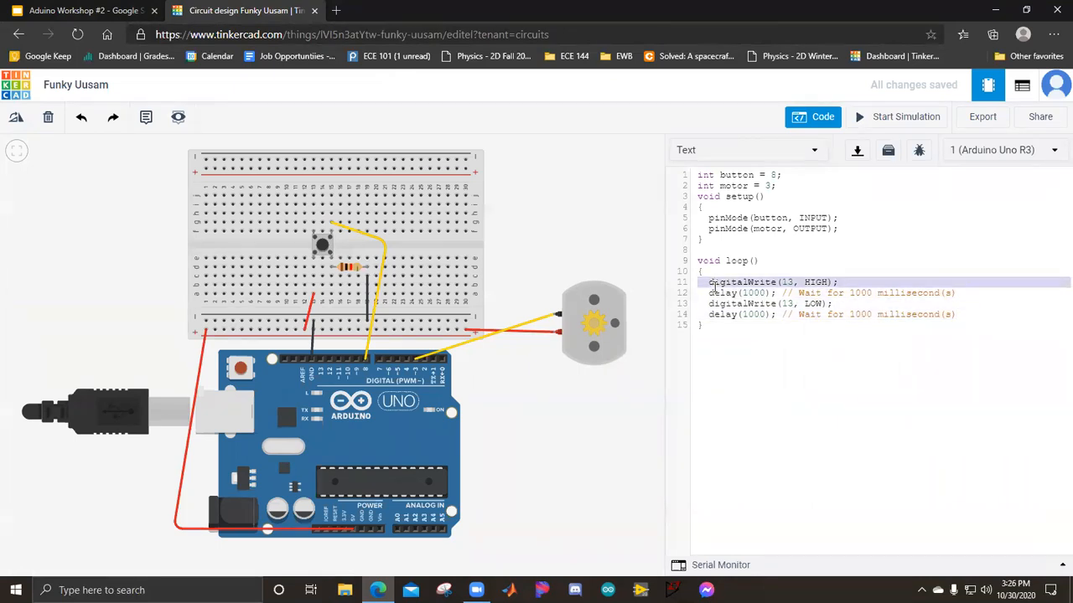
key("BackSpace")
left_click_drag(960, 304, 710, 283)
key("BackSpace")
Step: In the loop, add int stateButton = digitalRead(button); followed by the opening condition if (stateButton == 1) {
type("int state")
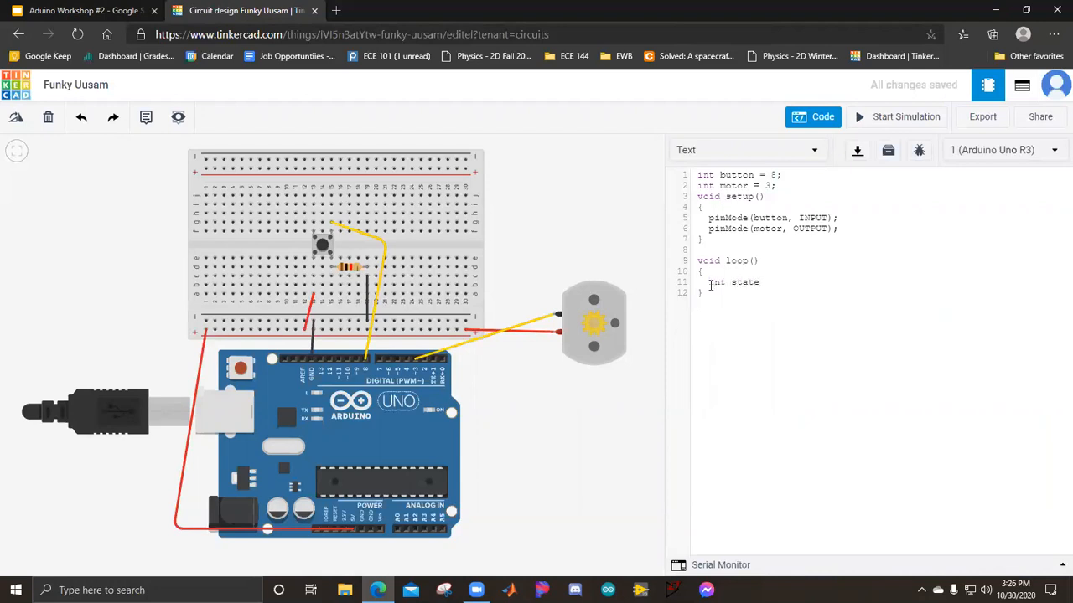
type("Button = digitalRead(button);   ")
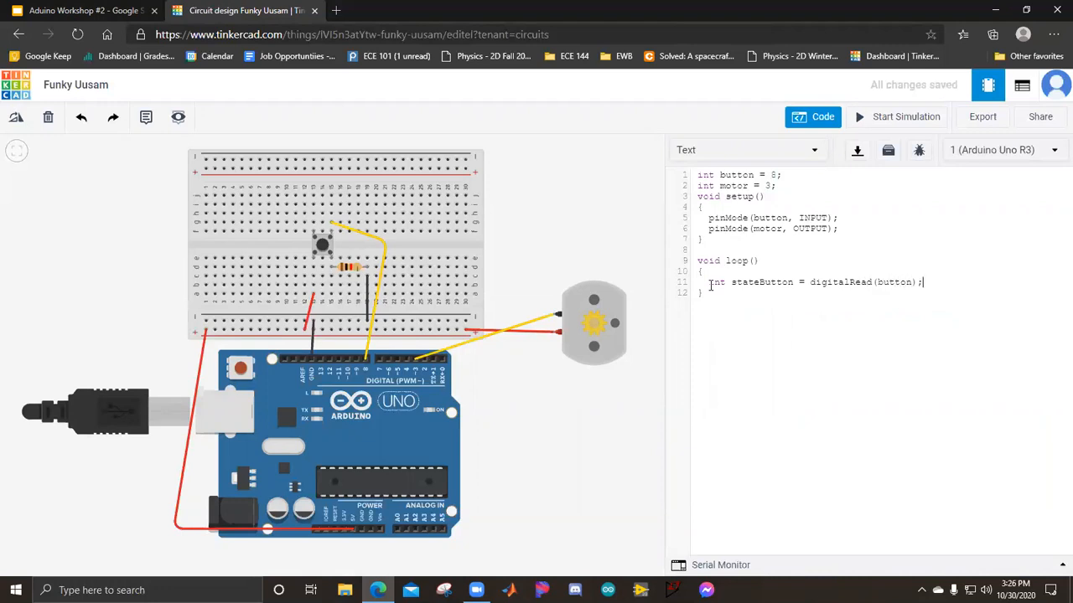
type("if (button")
key("BackSpace")
key("BackSpace")
key("BackSpace")
key("BackSpace")
key("BackSpace")
key("BackSpace")
key("BackSpace")
key("BackSpace")
type("stateButton == 1) {")
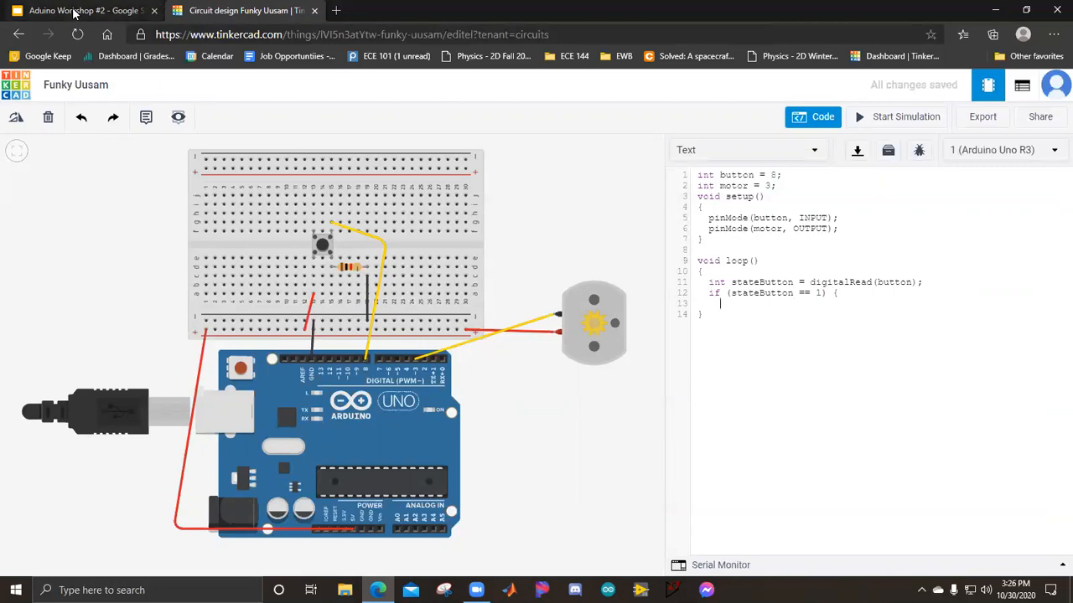
Step: Check the workshop slide and add digitalWrite(motor, LOW); inside the if block
left_click(80, 11)
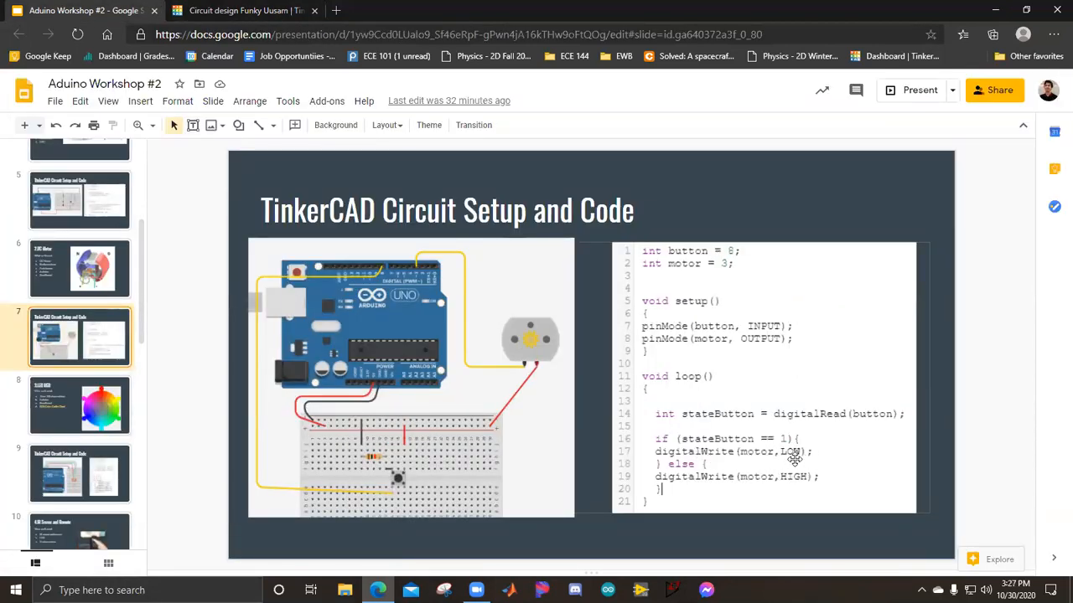
left_click(219, 9)
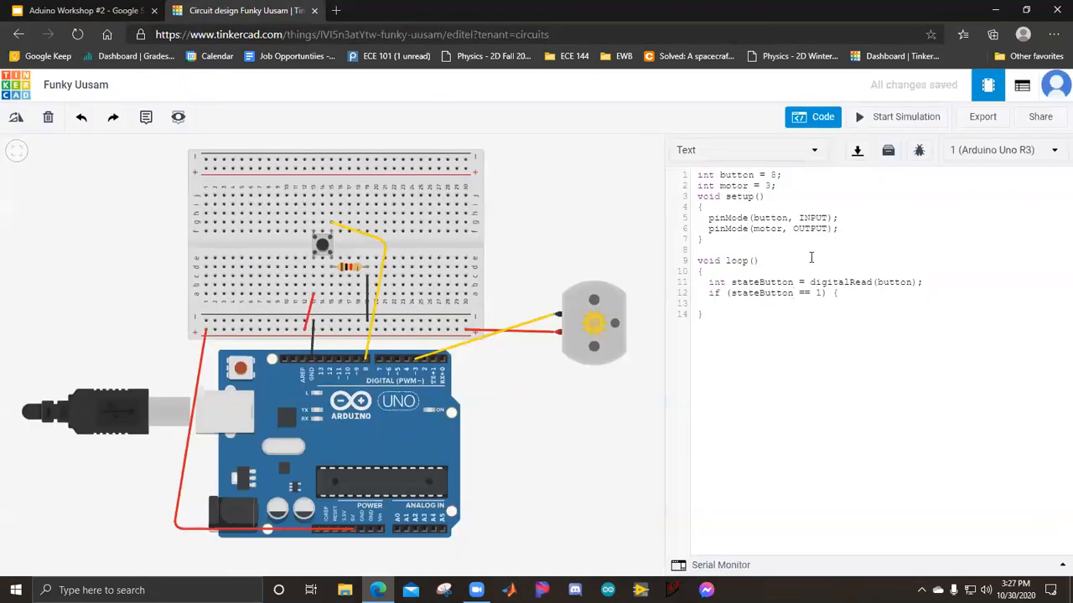
type("digitalWrite(motor, LOW);")
key("Return")
Step: Add an else branch containing digitalWrite(motor, HIGH); to the button condition
type("} else {")
key("Return")
type("digital")
key("BackSpace")
key("BackSpace")
key("BackSpace")
key("BackSpace")
key("BackSpace")
key("BackSpace")
key("BackSpace")
type("gitalWrite")
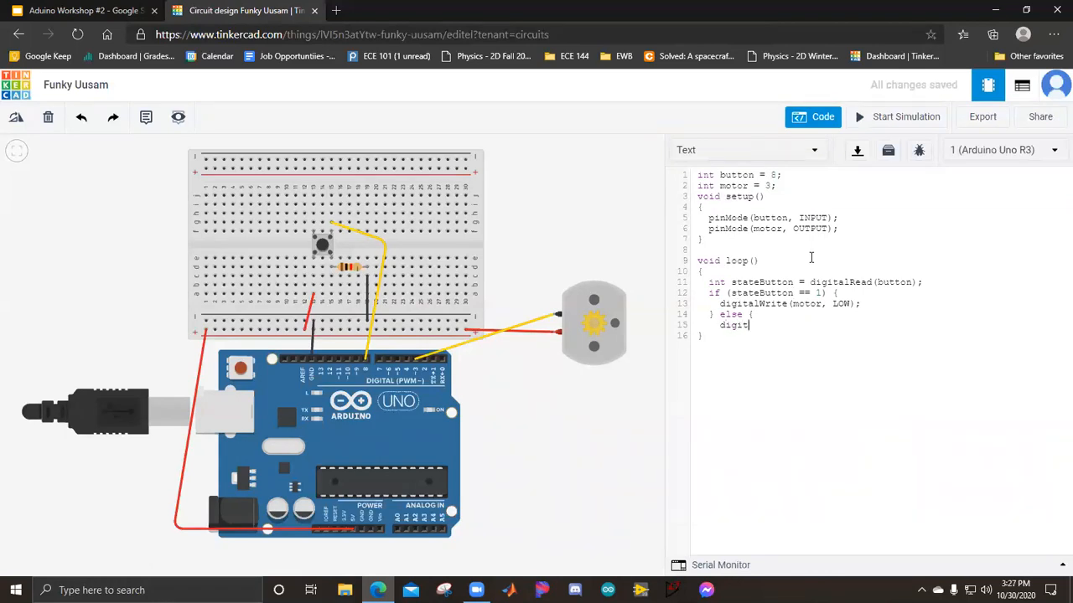
type("(motor, HIGH);")
left_click(707, 293)
left_click_drag(704, 293, 840, 295)
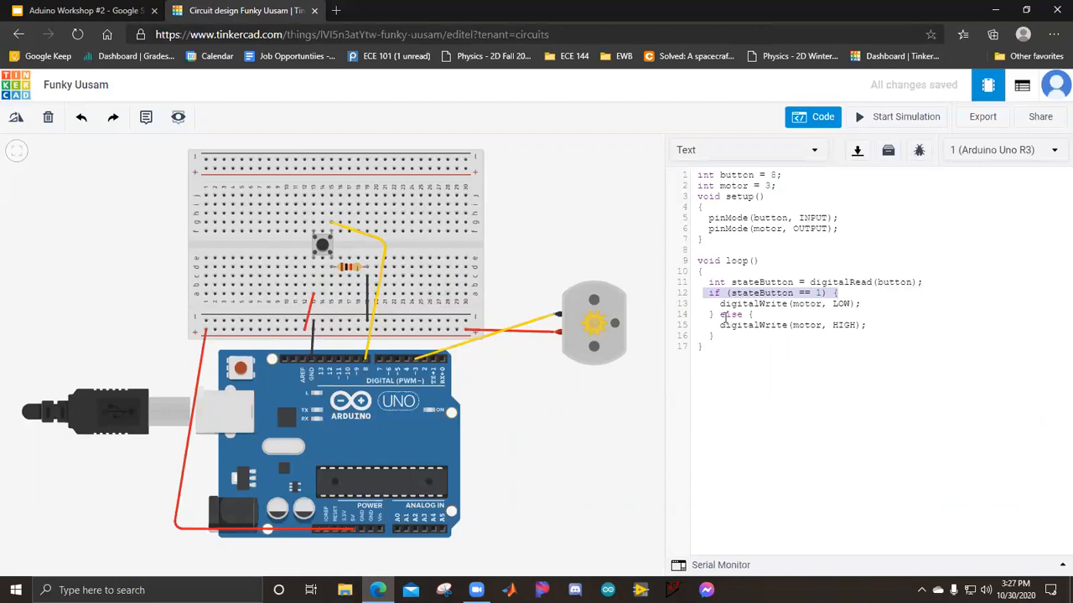
left_click_drag(707, 318, 804, 319)
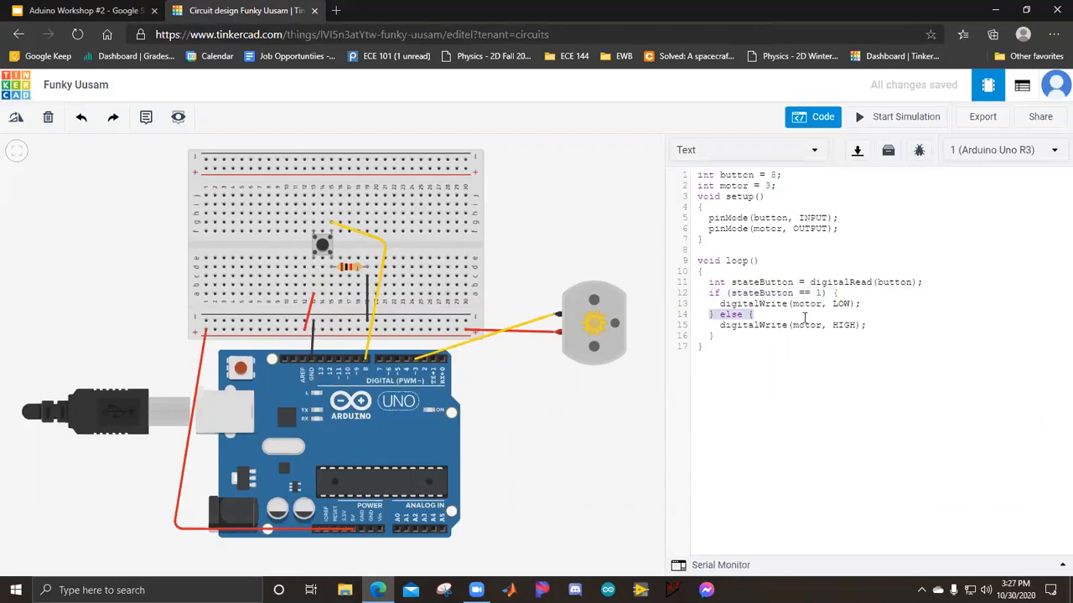
Step: Simulate the circuit, operate the pushbutton to check the DC motor's response, and rerun the simulation after inspecting the motor's yellow wire
left_click(731, 323)
left_click(891, 121)
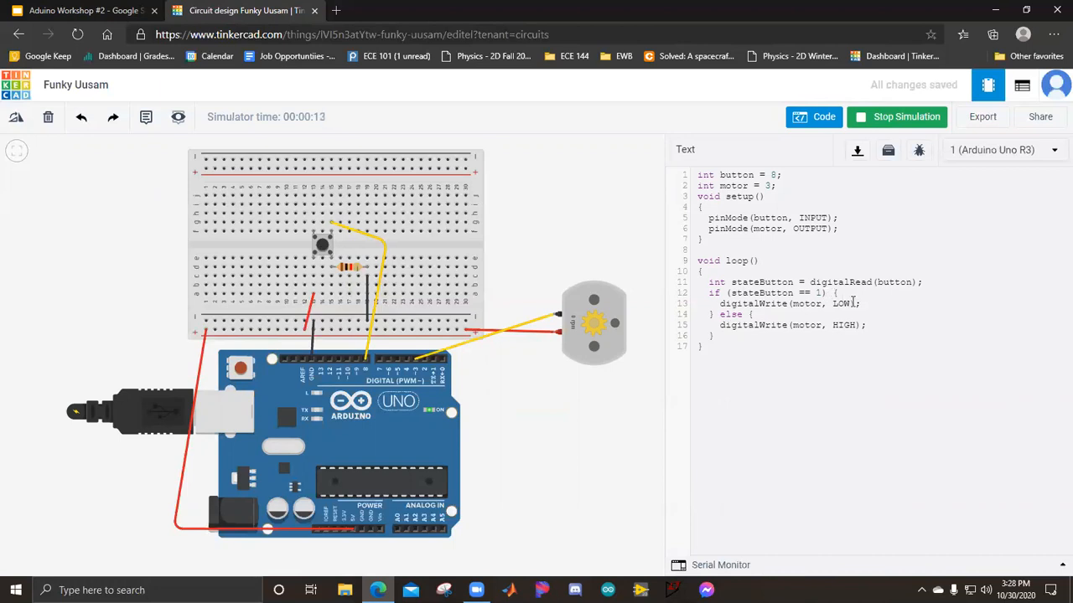
left_click(574, 324)
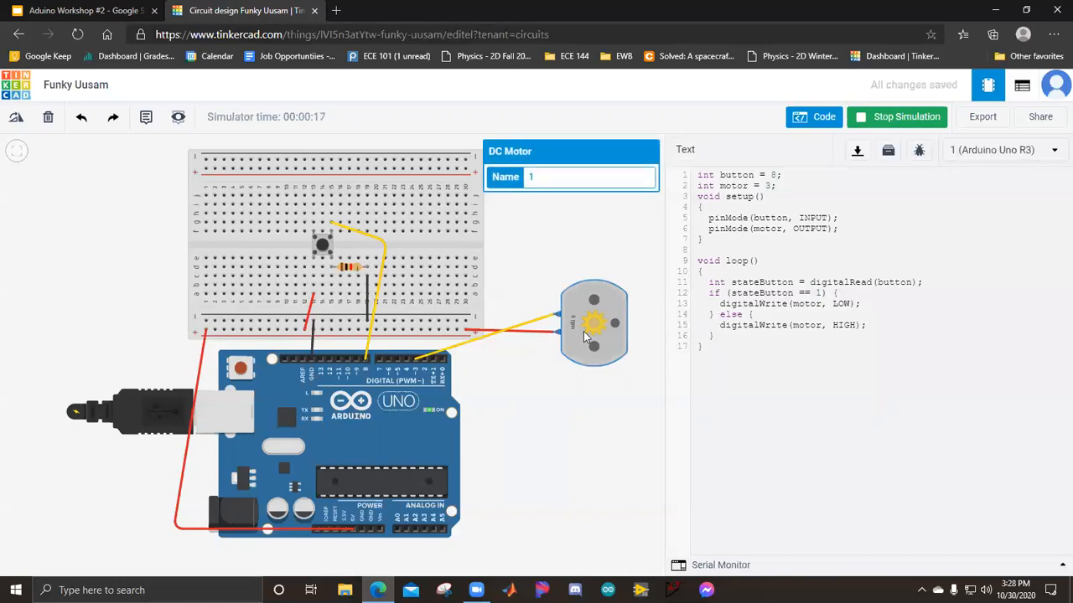
left_click(325, 253)
left_click(907, 124)
left_click(539, 325)
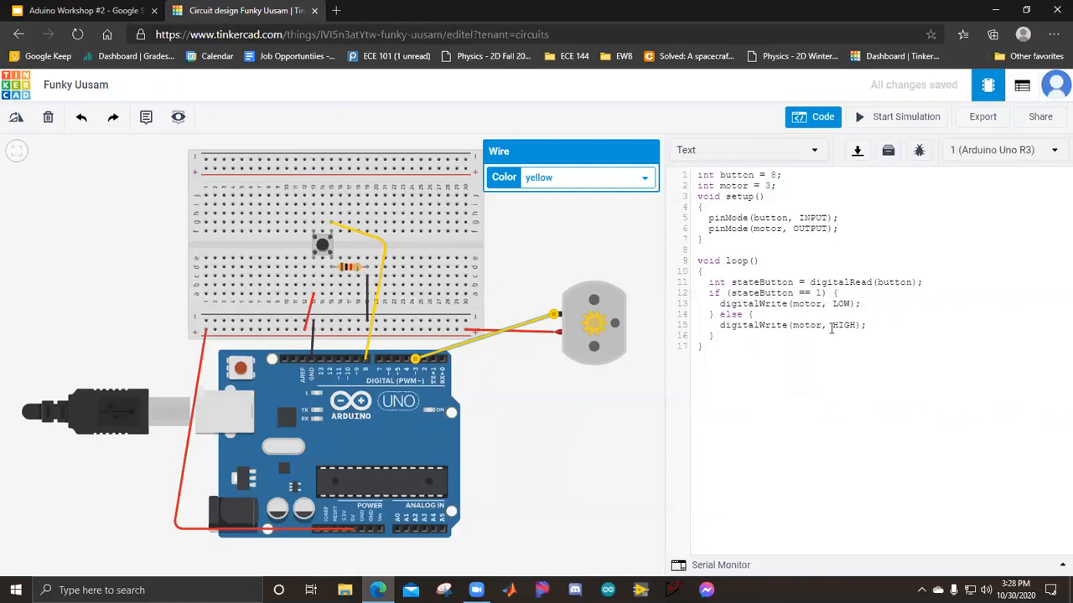
left_click(878, 118)
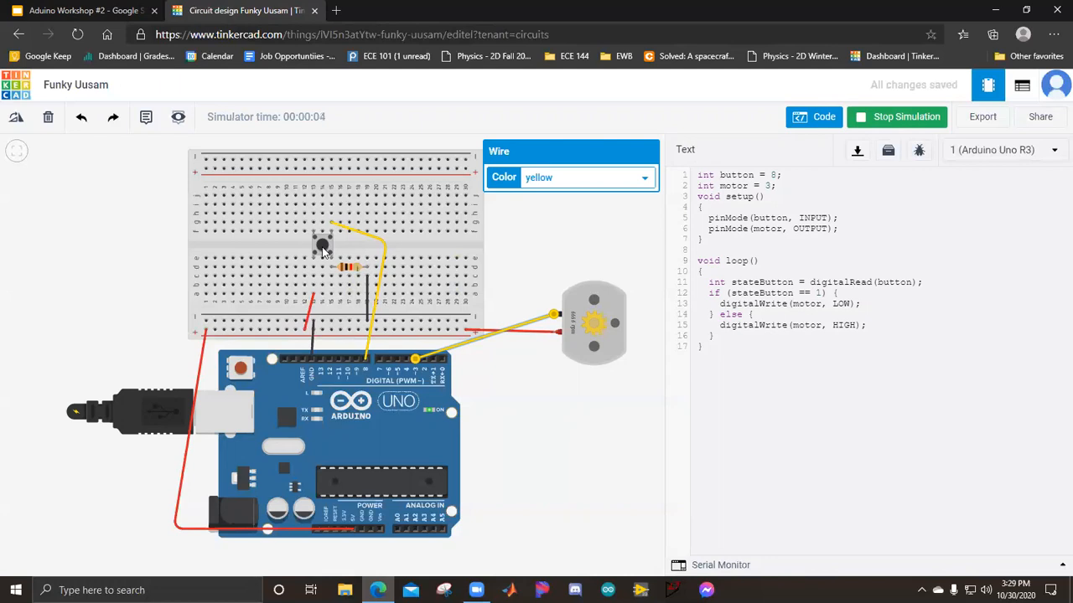
Step: Consult the LED pushbutton code on slide 5 and add Serial.begin(9600); as the first line of the setup function
left_click(112, 9)
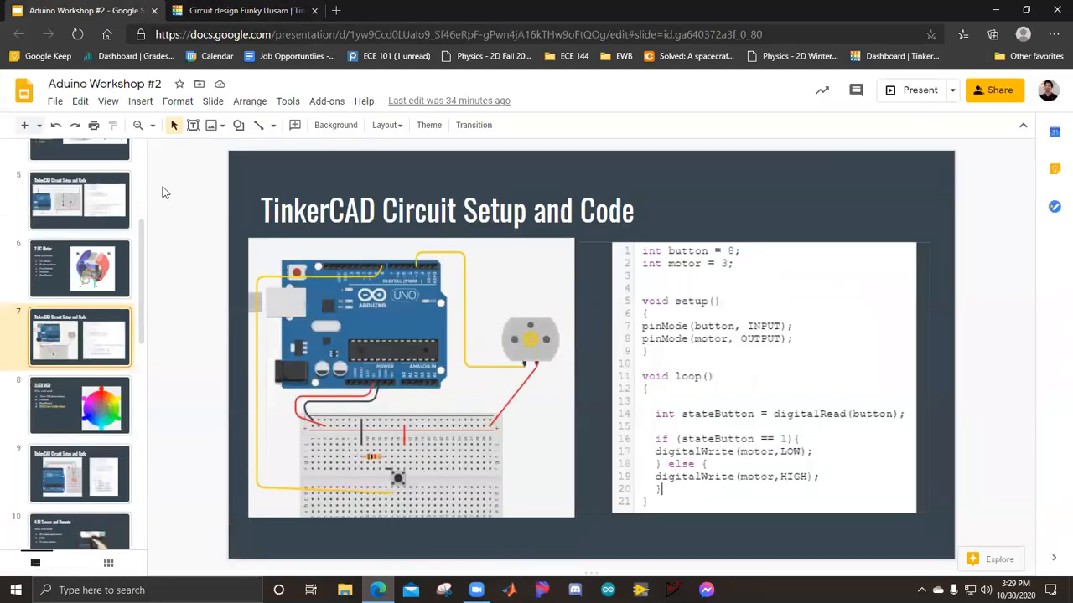
left_click(83, 205)
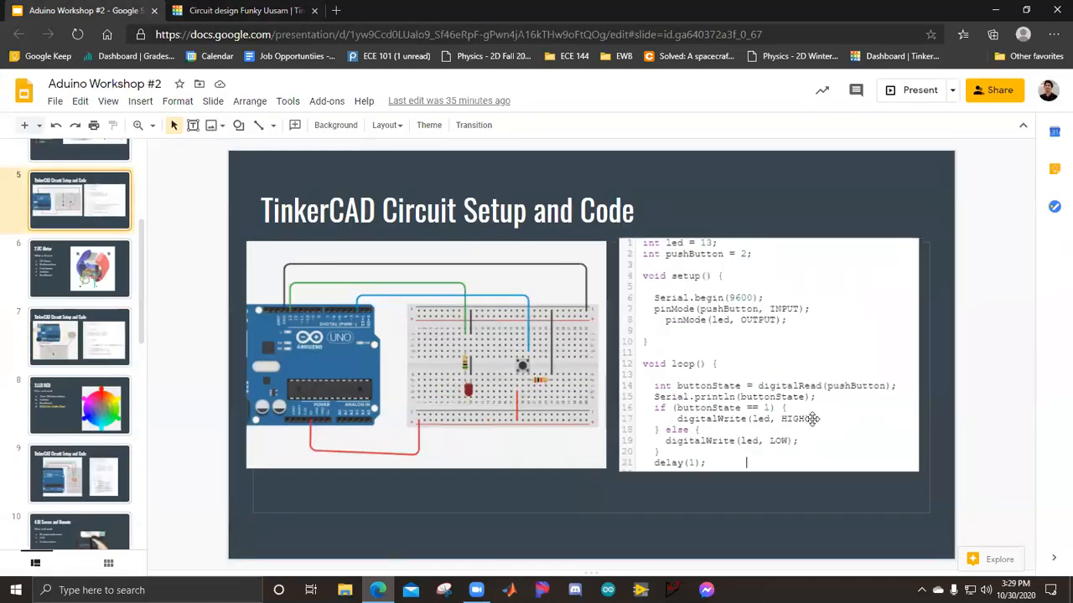
key("ctrl+Tab")
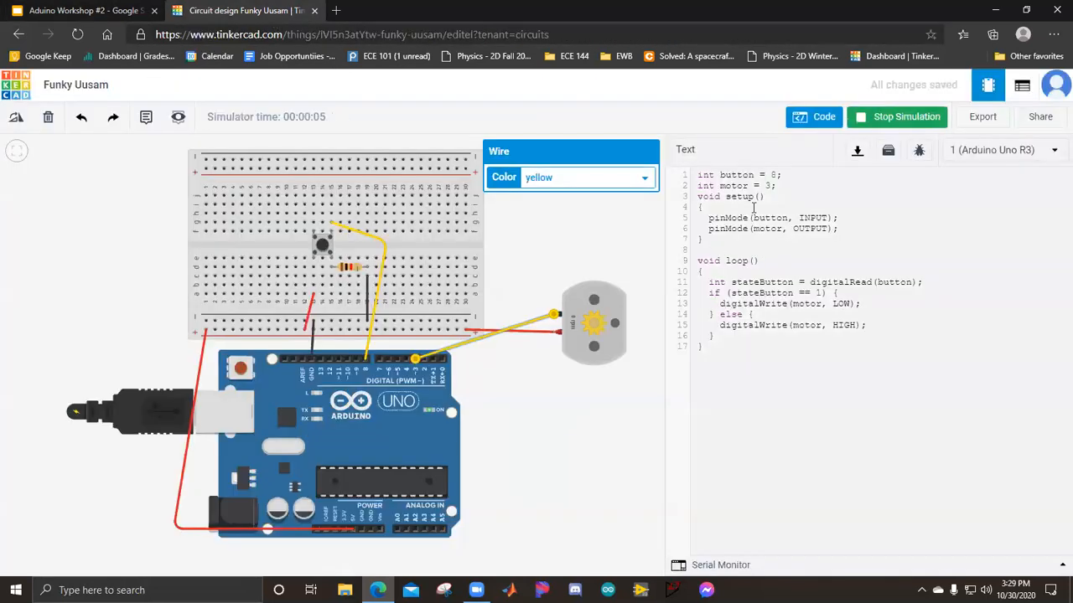
left_click(922, 118)
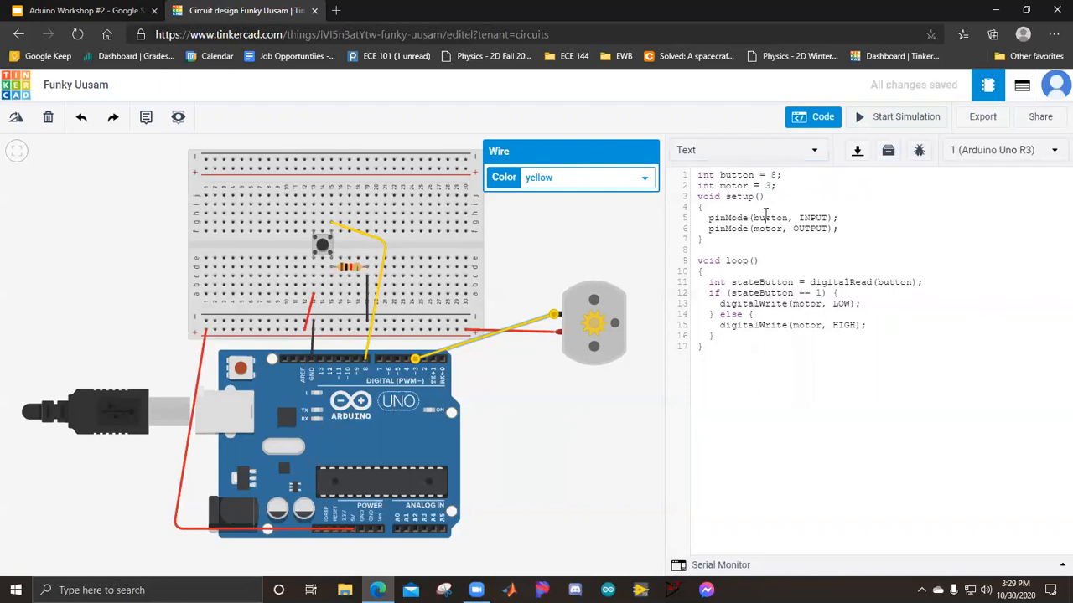
key("Return")
type("Serial.begin(9600);")
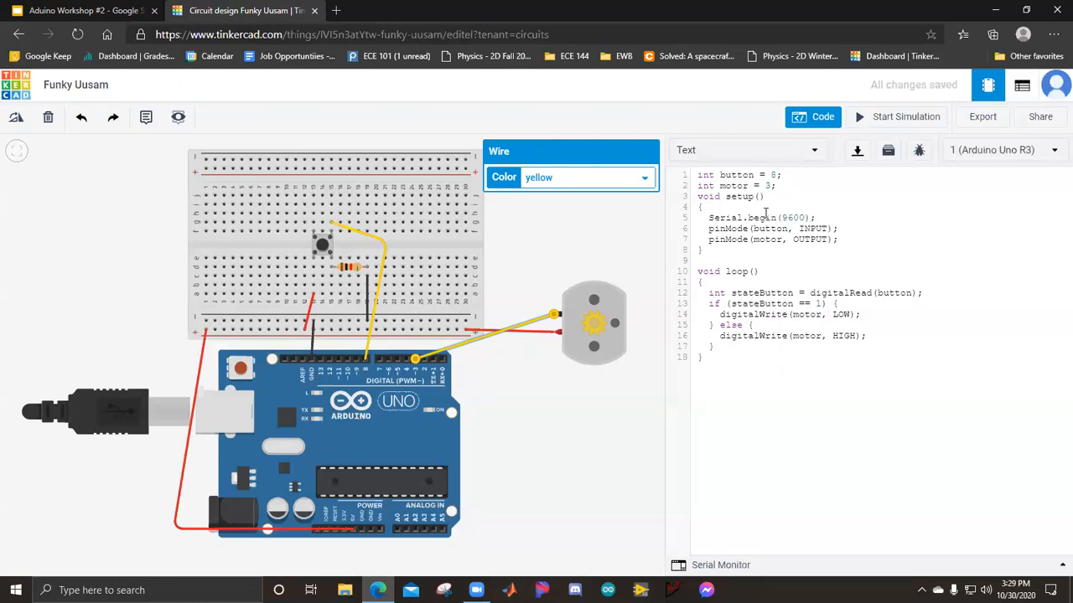
Step: Add Serial.println(stateButton); after the digitalRead line in the loop, checking the syntax against the workshop slide
left_click(930, 294)
key("Return")
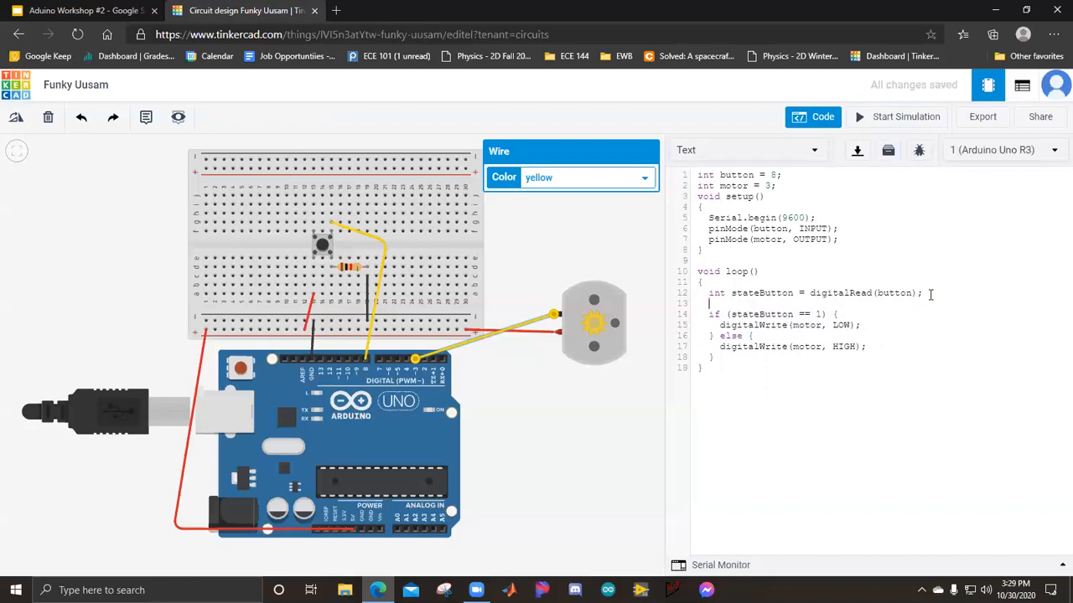
type("seri")
key("BackSpace")
key("BackSpace")
key("BackSpace")
key("BackSpace")
left_click(125, 10)
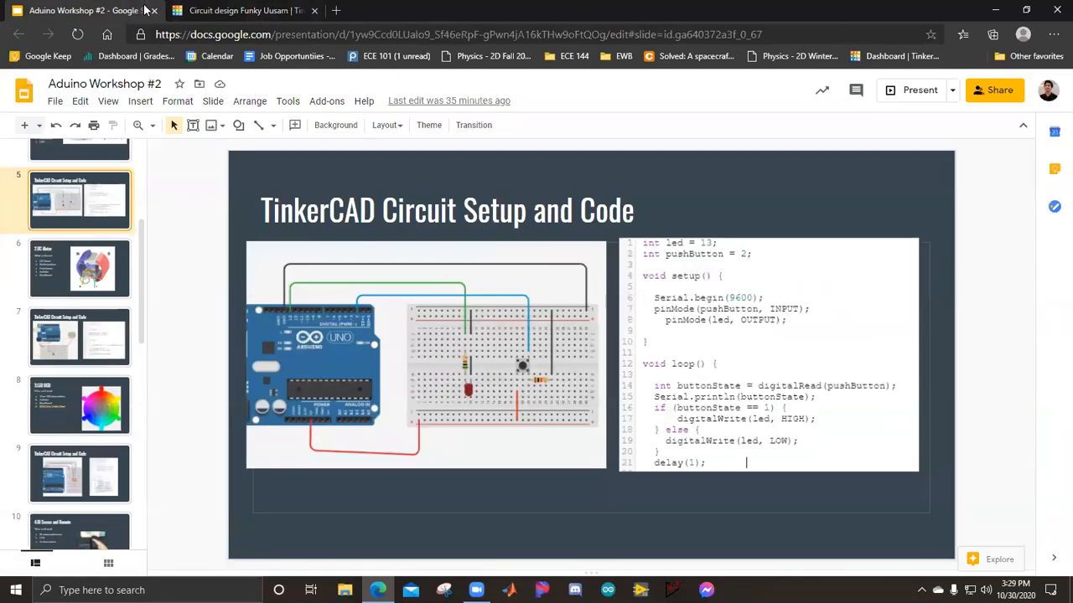
left_click(214, 14)
type("erial.println(state")
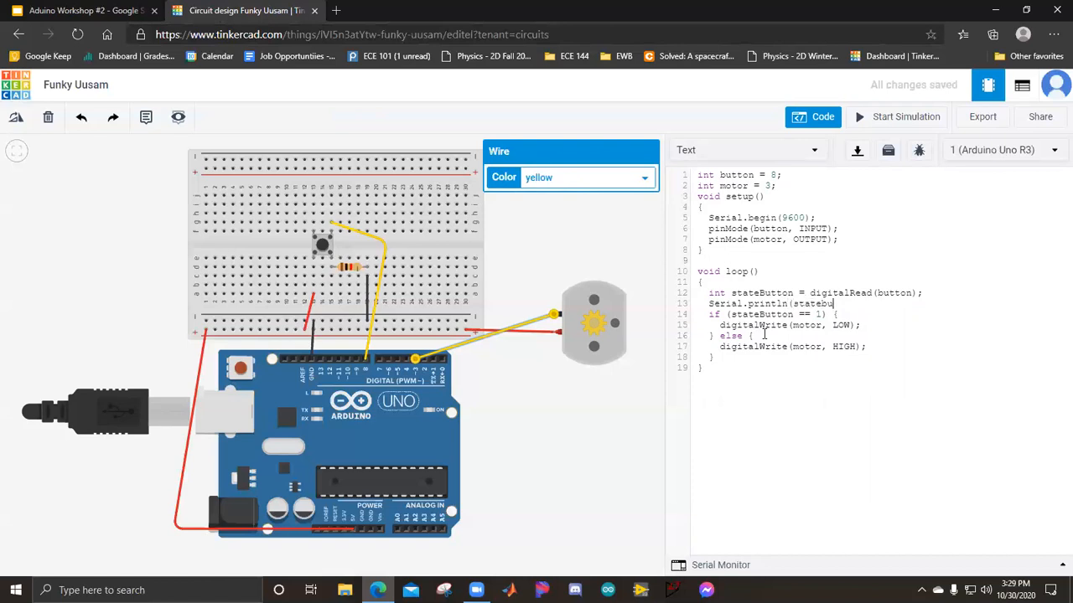
type("Button);")
Step: Run the simulation to read the printed button state in the Serial Monitor, and stop it
left_click(906, 117)
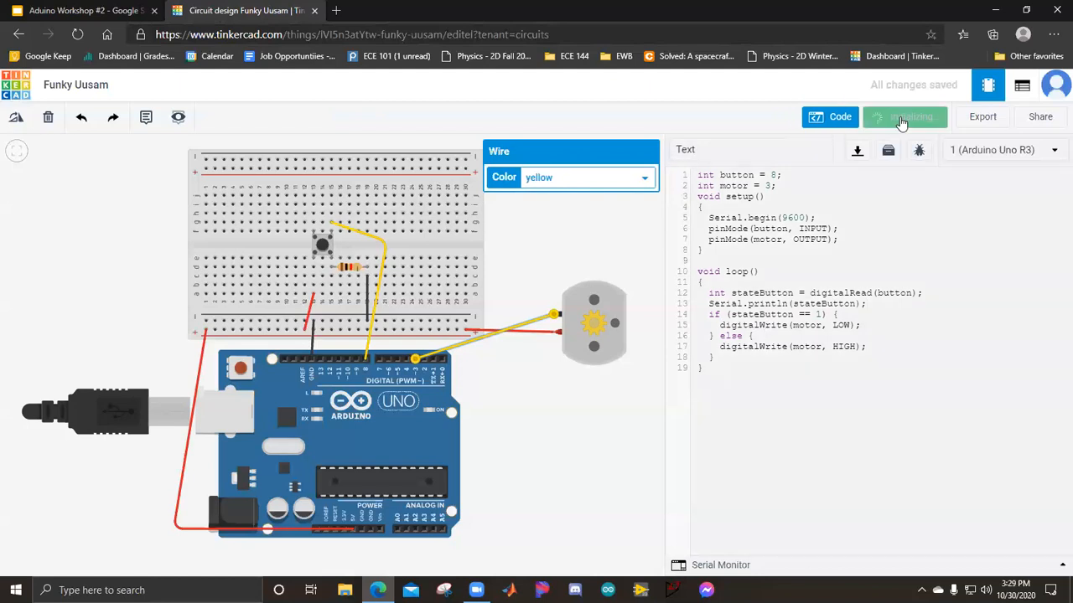
left_click(863, 566)
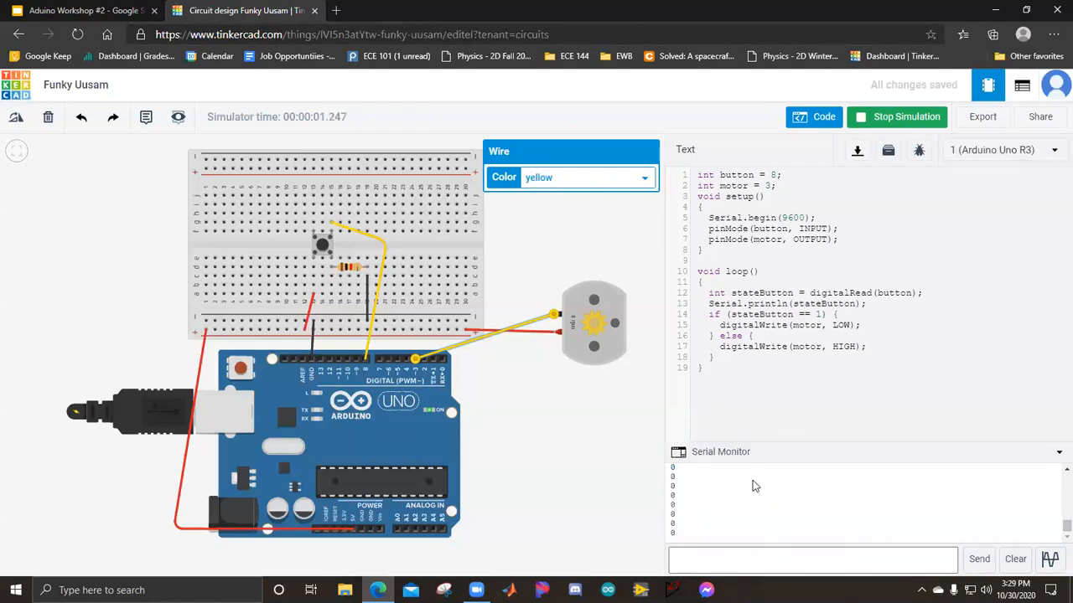
left_click(795, 359)
left_click(898, 117)
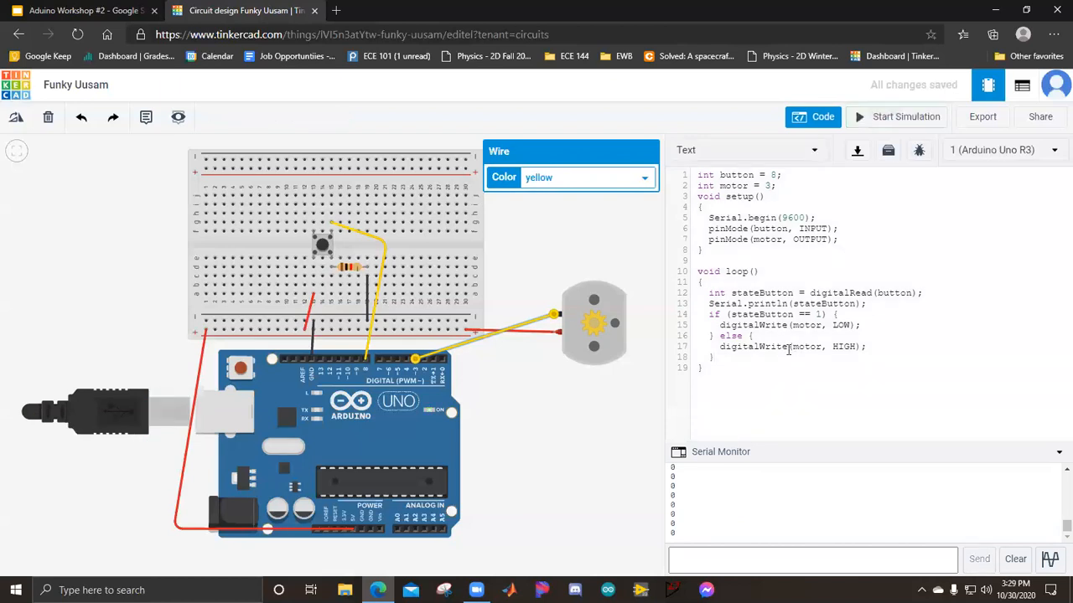
Step: Add a delay(500) call after the else block at the end of the loop function
key("Return")
type("delay(500")
key("BackSpace")
key("BackSpace")
type("00")
Step: Try to simulate the code and add the missing semicolon after delay(500)
left_click(881, 117)
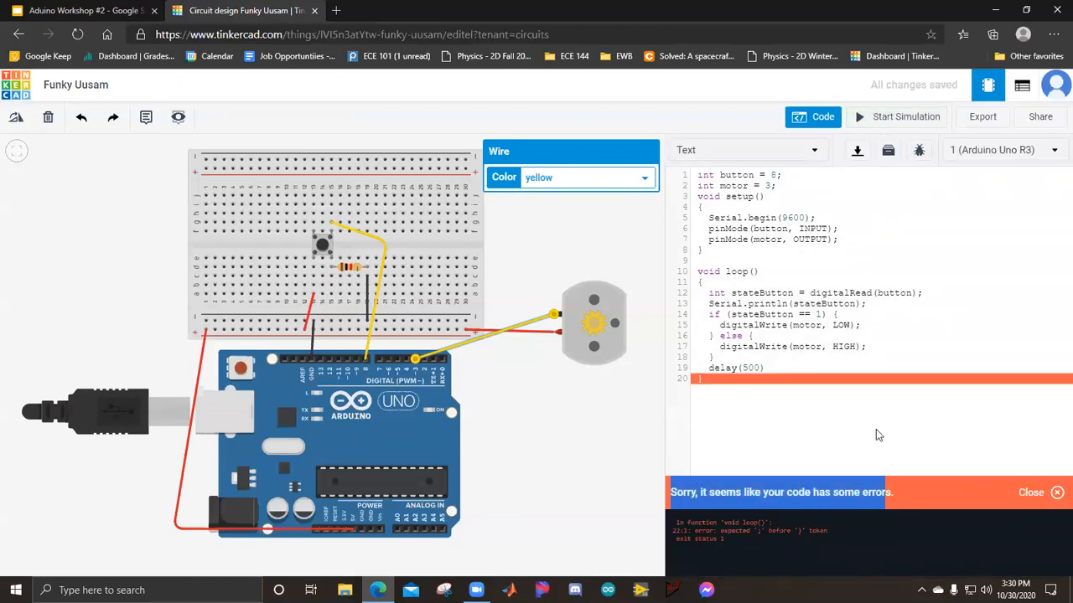
left_click(1038, 496)
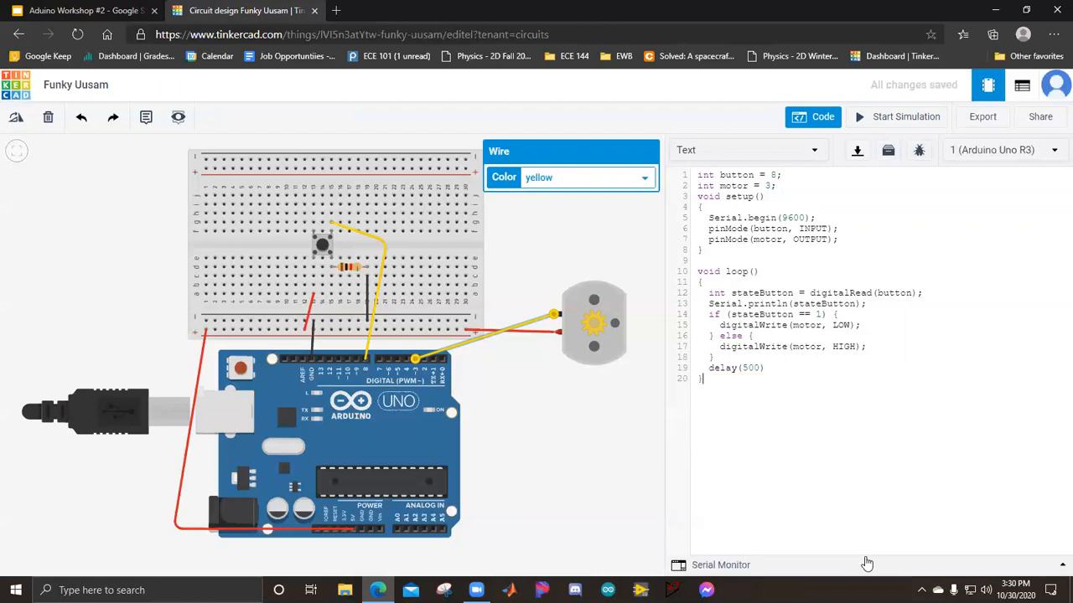
left_click(866, 564)
left_click(884, 121)
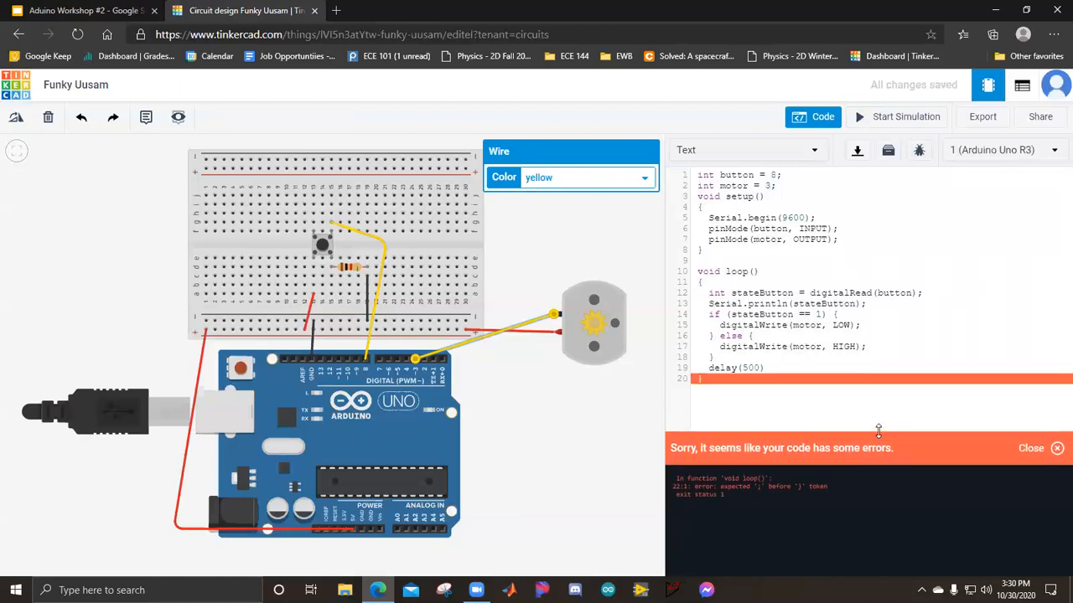
left_click(778, 367)
type(";")
Step: Simulate with an enlarged, cleared Serial Monitor and operate the pushbutton to check the printed button state
left_click(875, 117)
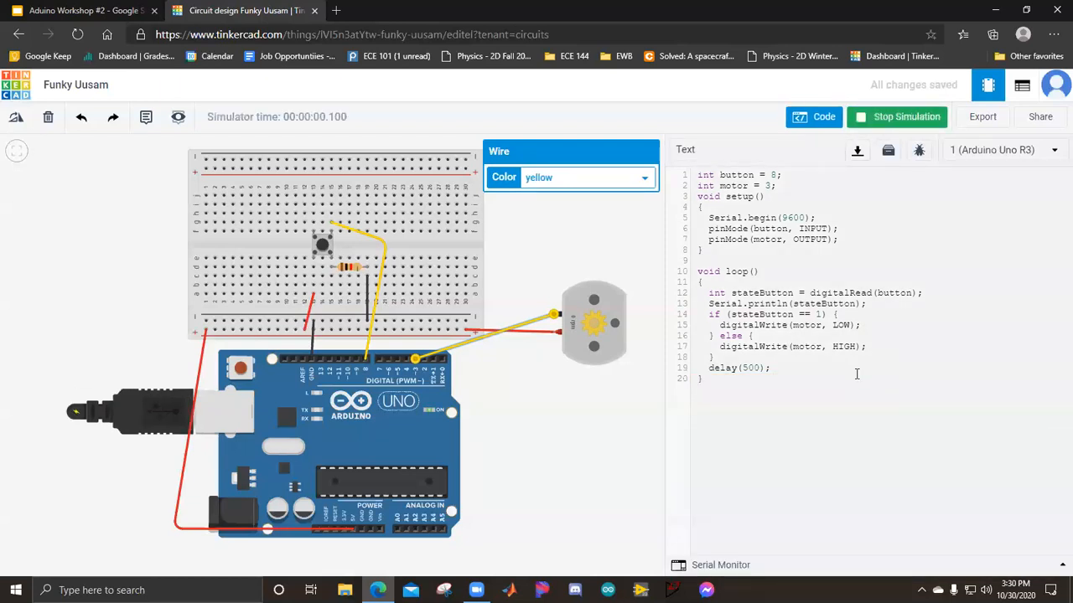
left_click(872, 566)
left_click_drag(806, 445, 809, 313)
left_click(1015, 559)
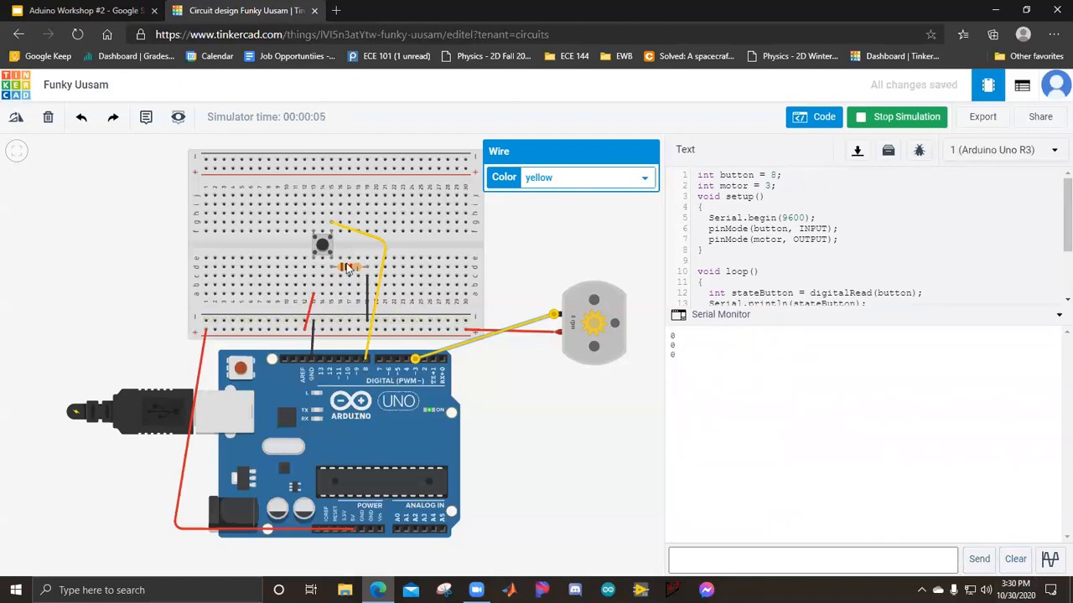
left_click(323, 246)
left_click(904, 318)
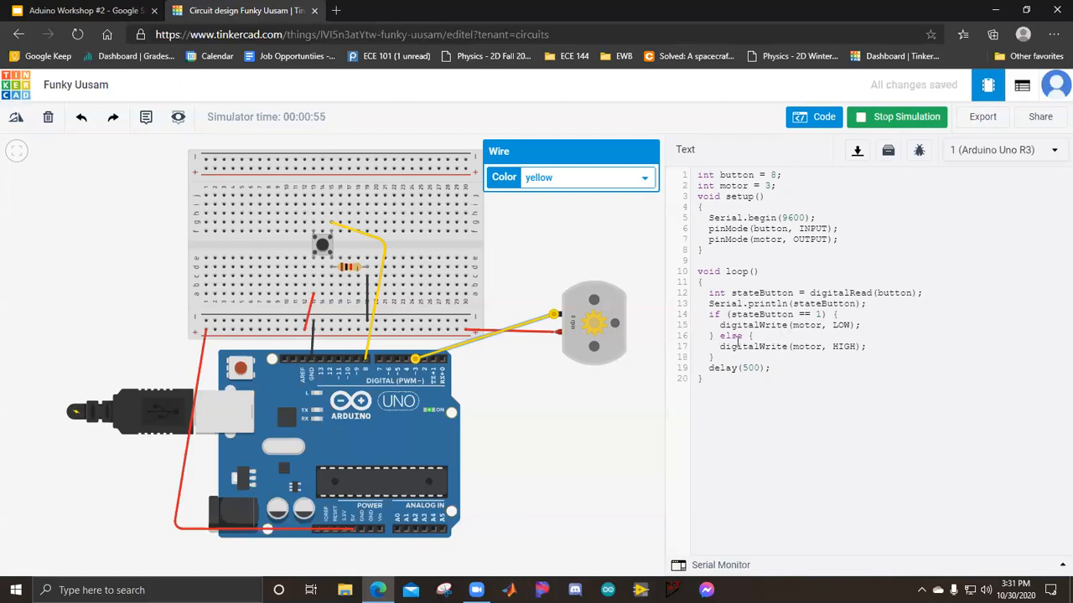
Step: Inspect the red and yellow wires connected to the DC motor and stop the simulation
left_click(541, 333)
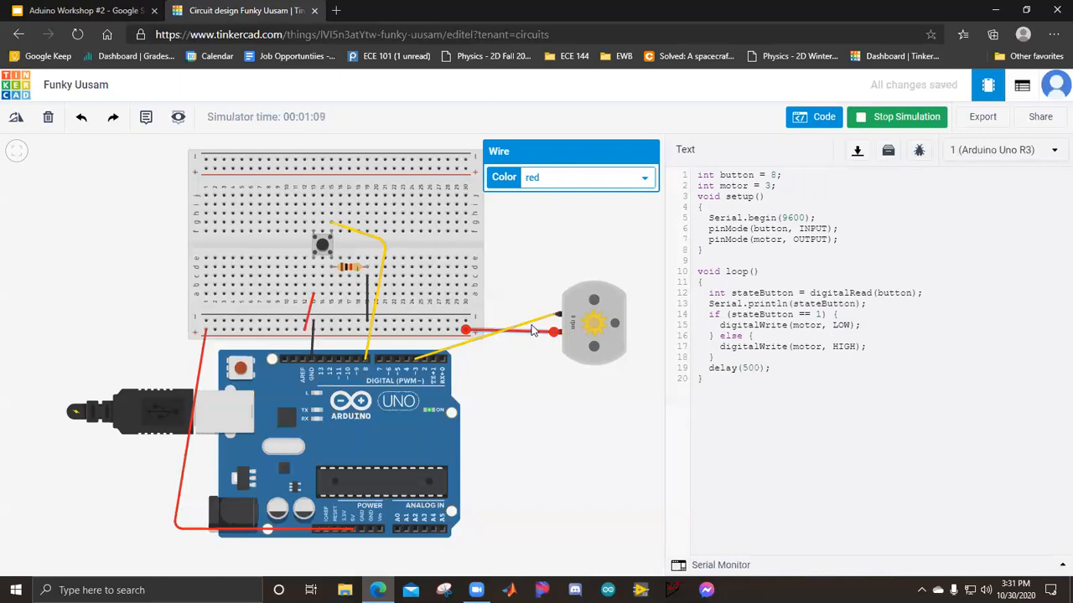
left_click(540, 322)
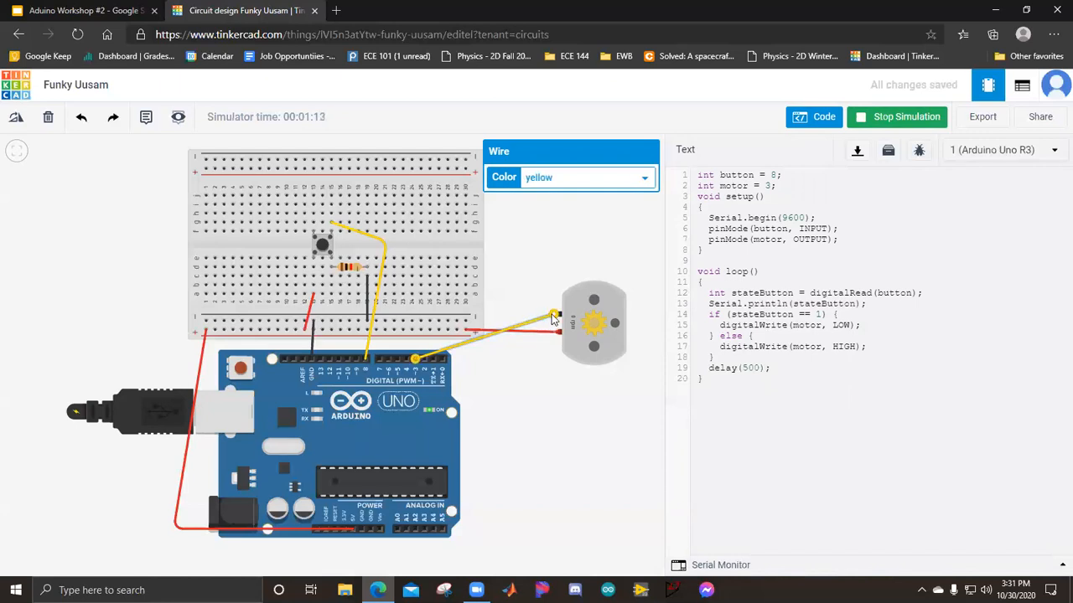
left_click(512, 324)
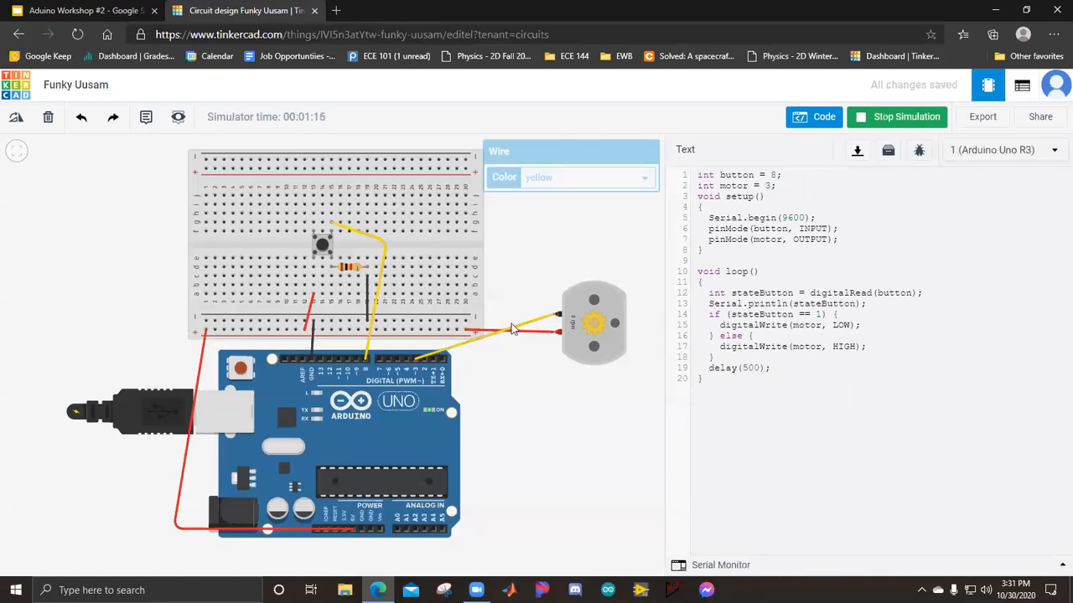
left_click(913, 119)
Step: Move the motor end of the yellow pin 3 wire from the motor's black terminal to its red terminal
left_click(554, 315)
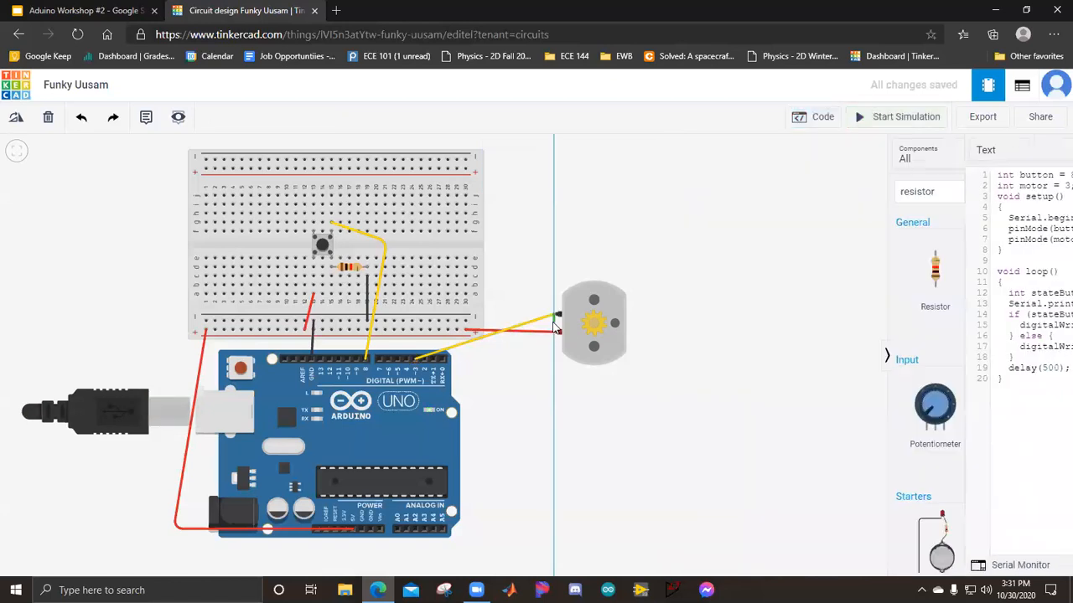
left_click(554, 318)
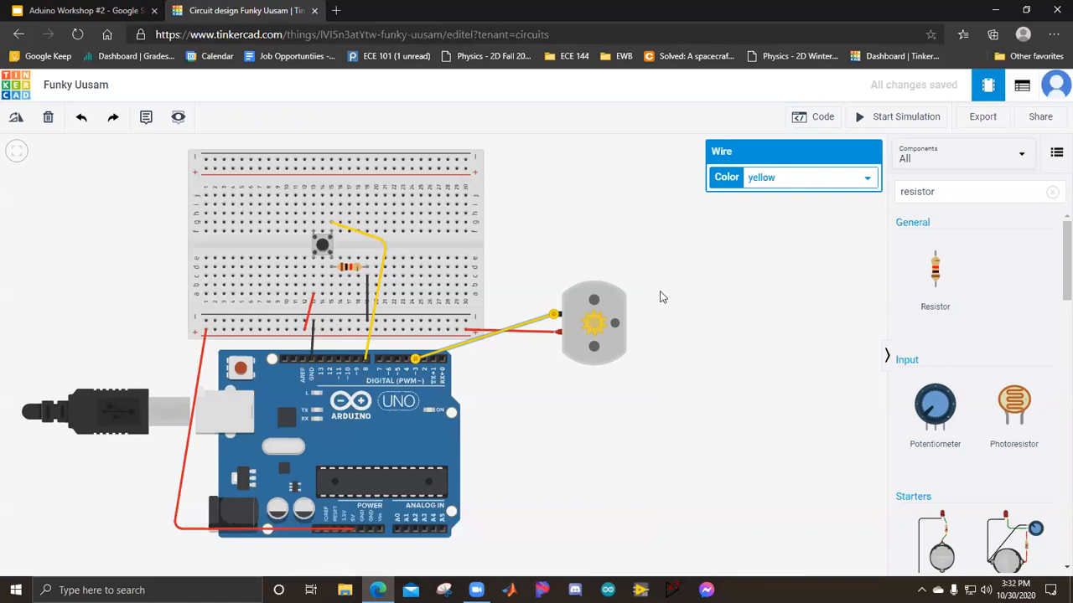
left_click_drag(553, 314, 553, 329)
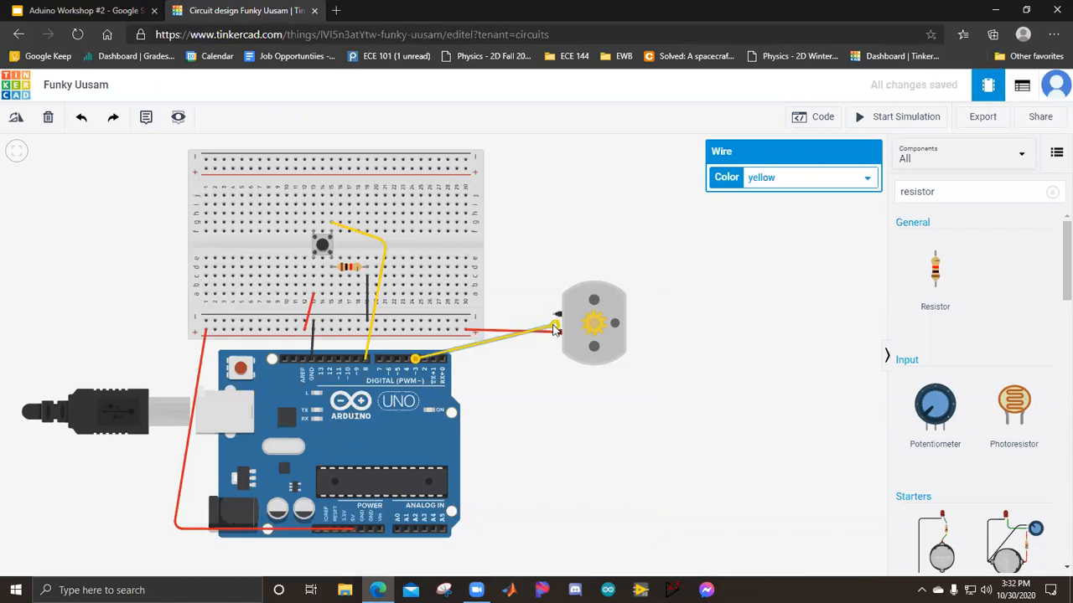
Step: Reroute the red motor wire between the motor's black terminal and the breadboard's negative rail, and color it black
left_click(519, 331)
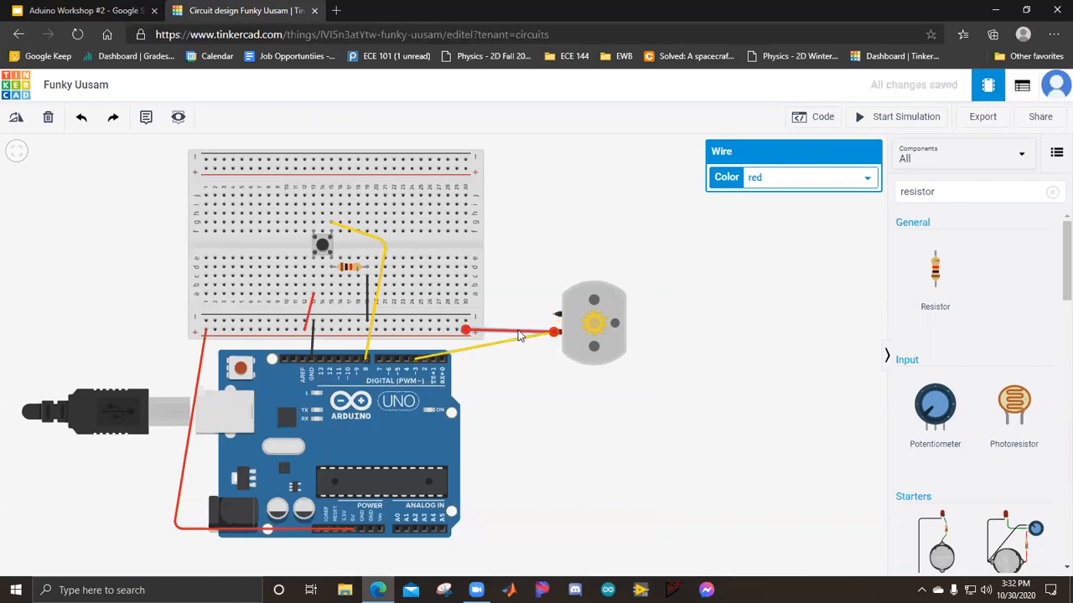
left_click_drag(553, 332, 553, 314)
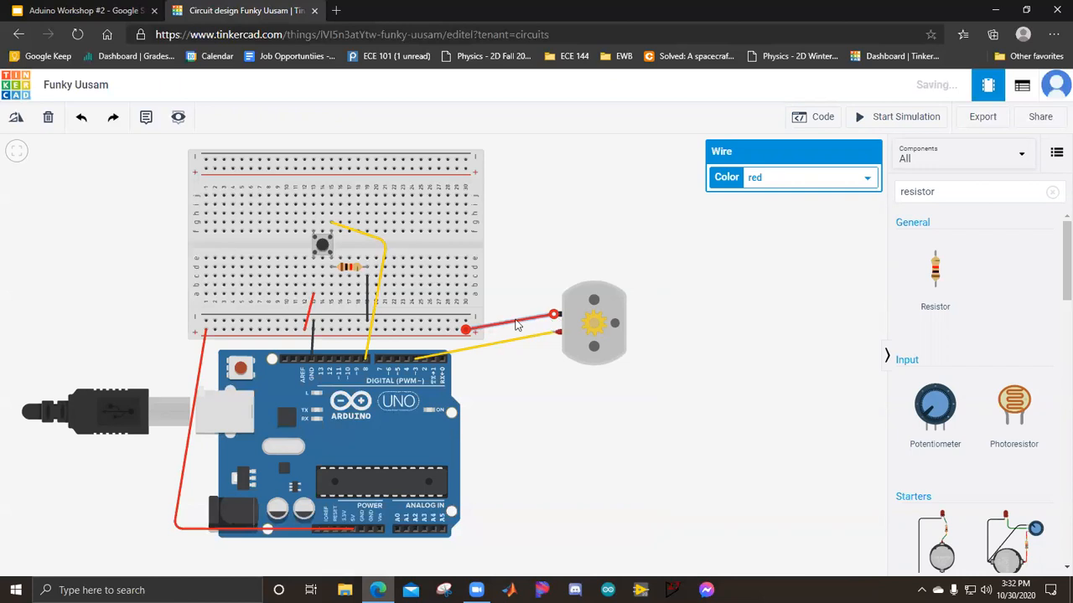
left_click_drag(466, 329, 467, 322)
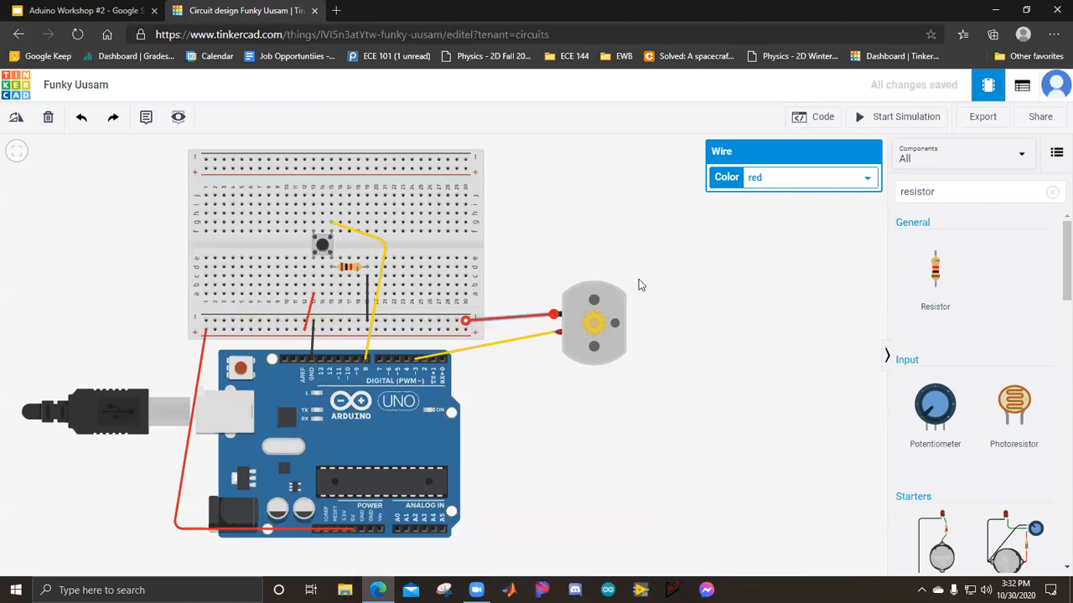
left_click(784, 179)
left_click(779, 194)
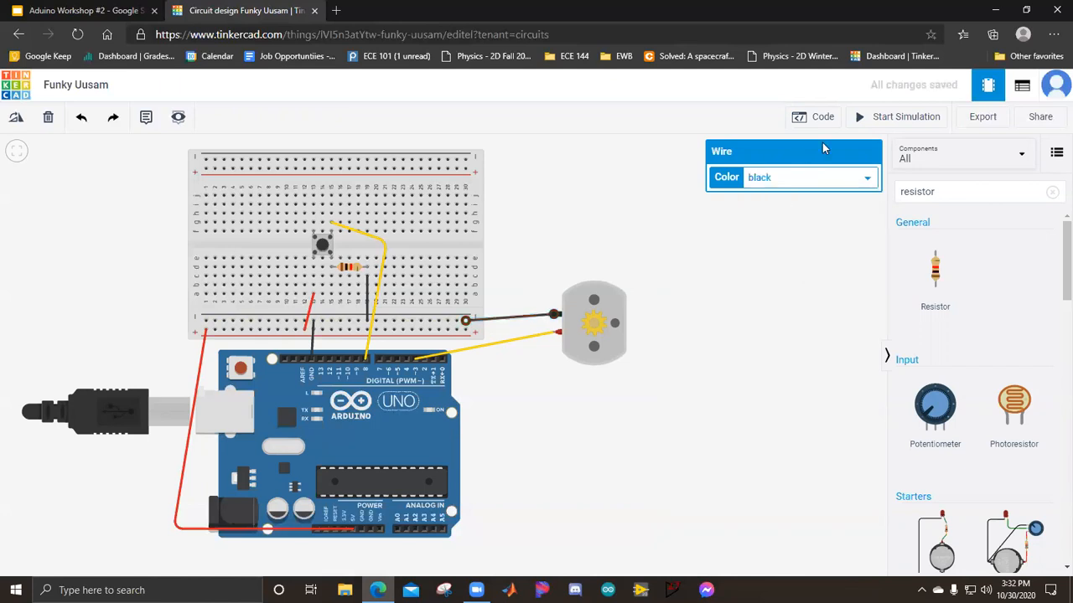
Step: Simulate the rewired circuit with the code and Serial Monitor open, and operate the pushbutton to test the motor control
left_click(804, 117)
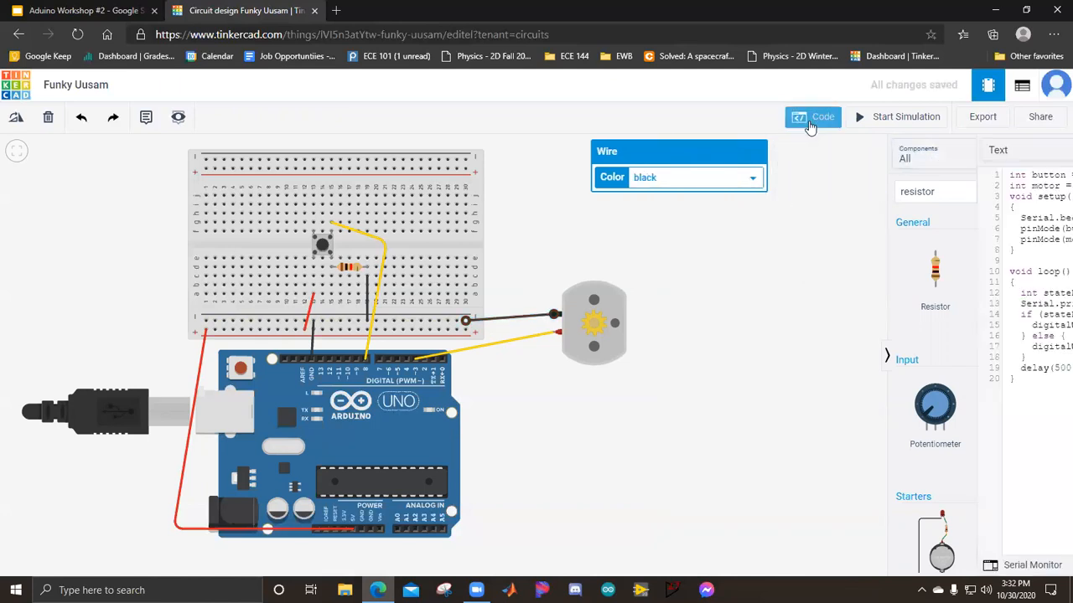
left_click(869, 119)
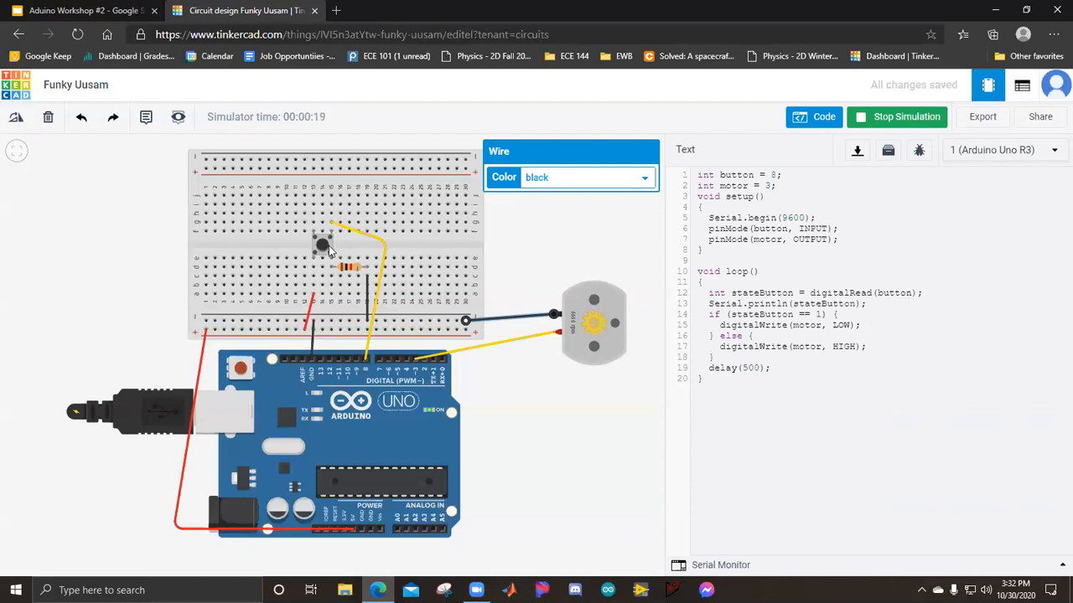
left_click(874, 567)
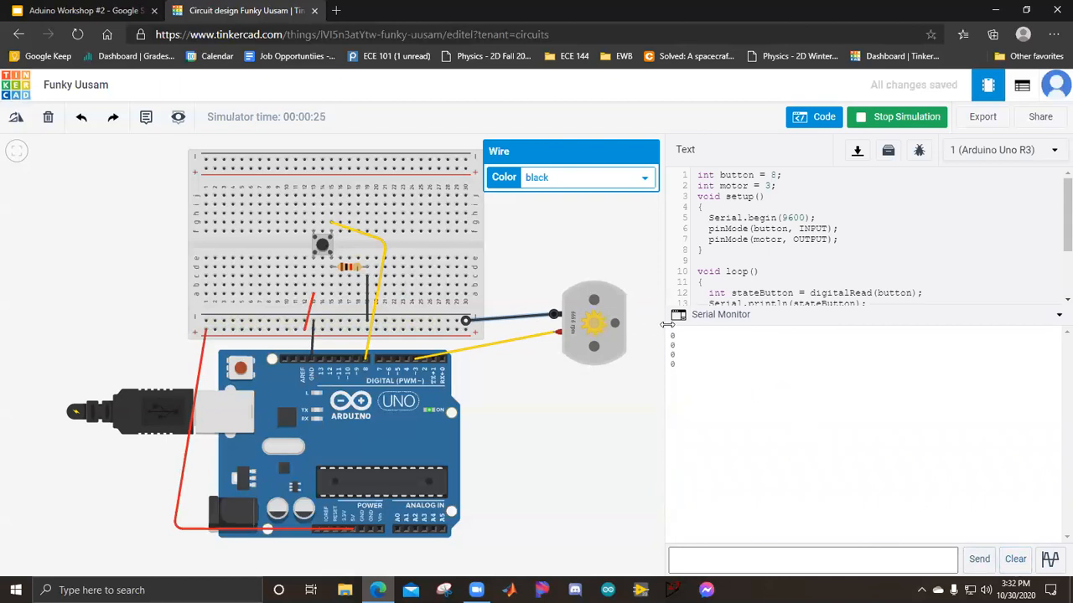
left_click(323, 247)
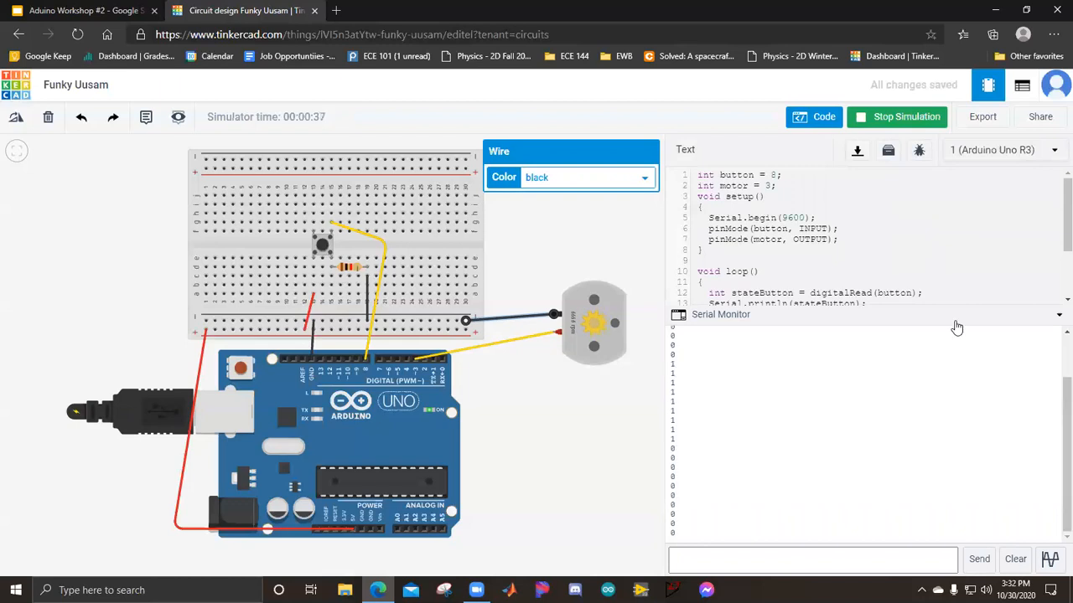
Step: Clear the Serial Monitor output, collapse the monitor and stop the simulation
left_click(612, 394)
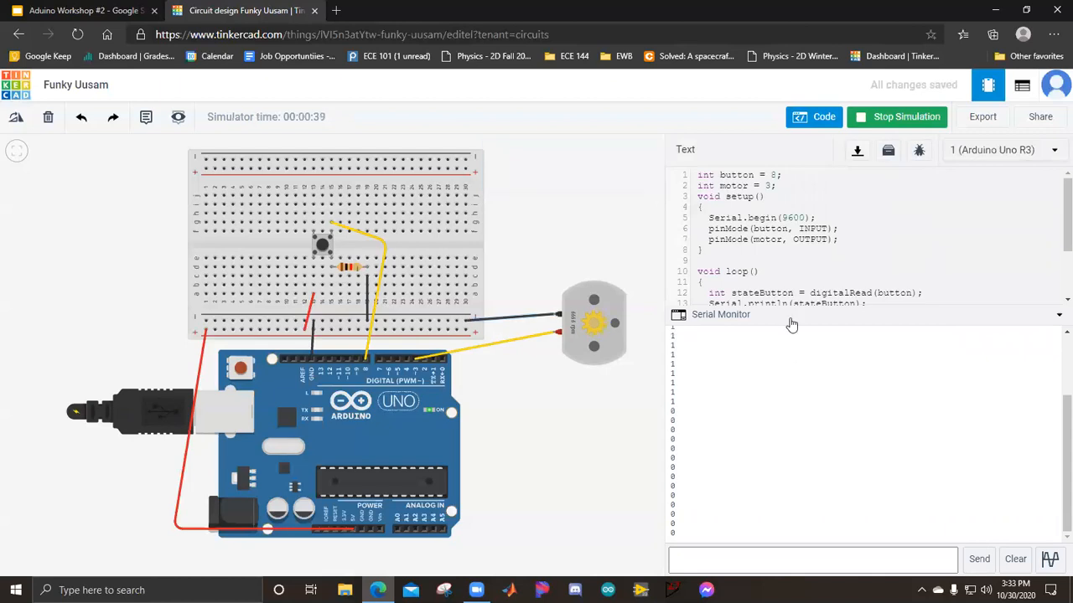
left_click(1015, 559)
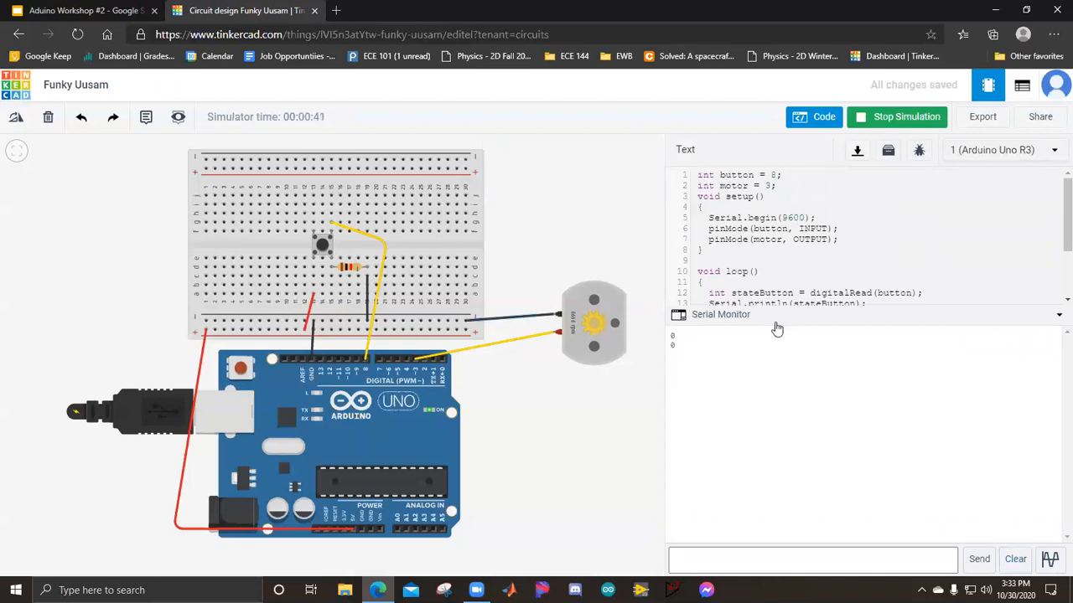
left_click(773, 316)
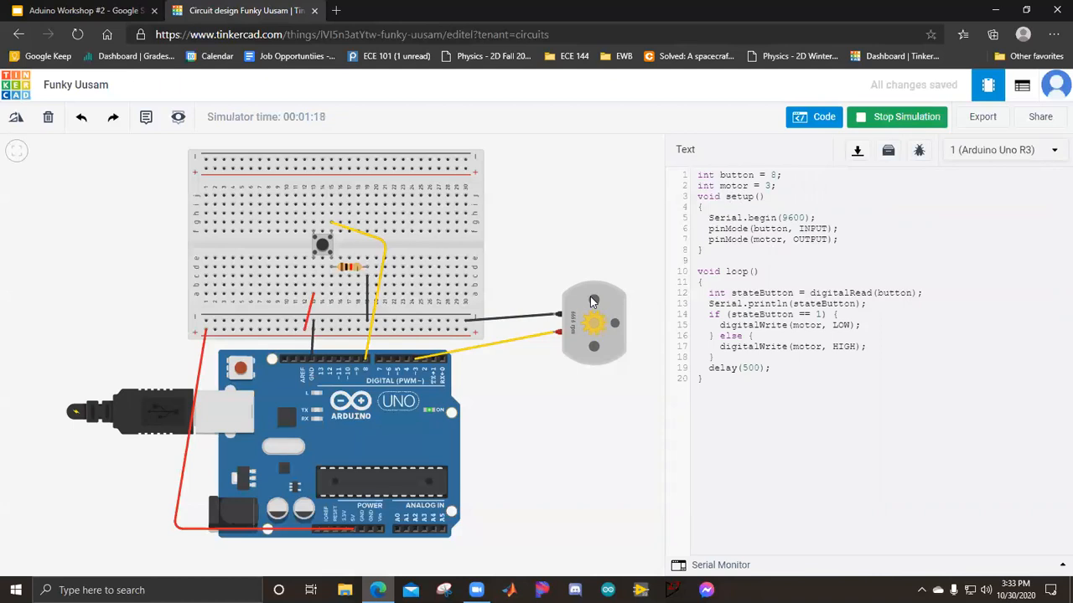
left_click(875, 118)
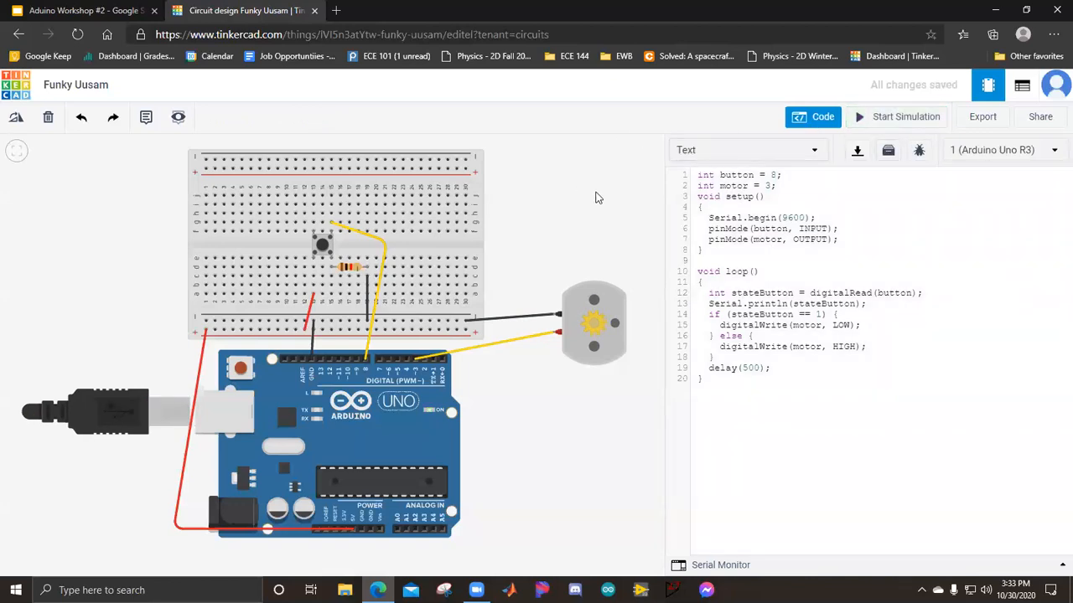
Step: Replace the code view with the component library, search it for "ser" to look over the servo motors, and clear the search
left_click(816, 117)
double_click(942, 190)
type("ser")
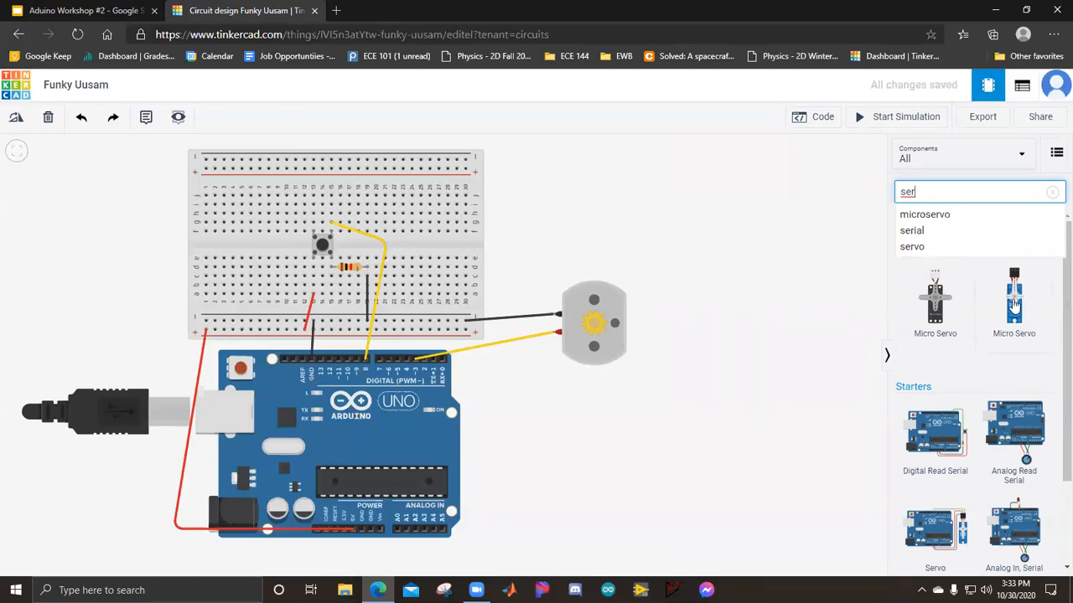
scroll(971, 347, "down", 2)
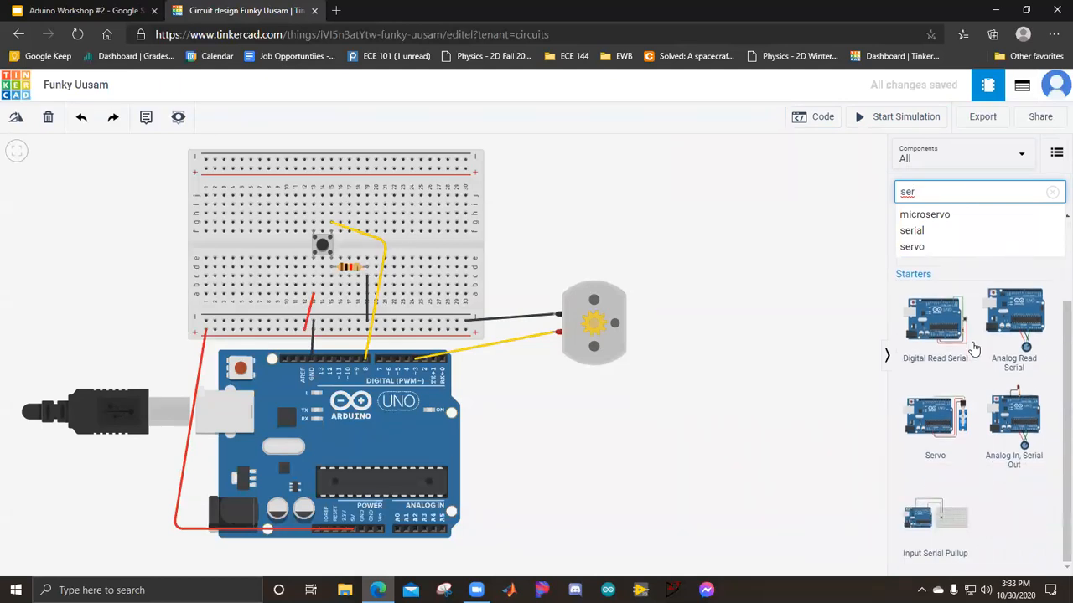
scroll(972, 347, "up", 2)
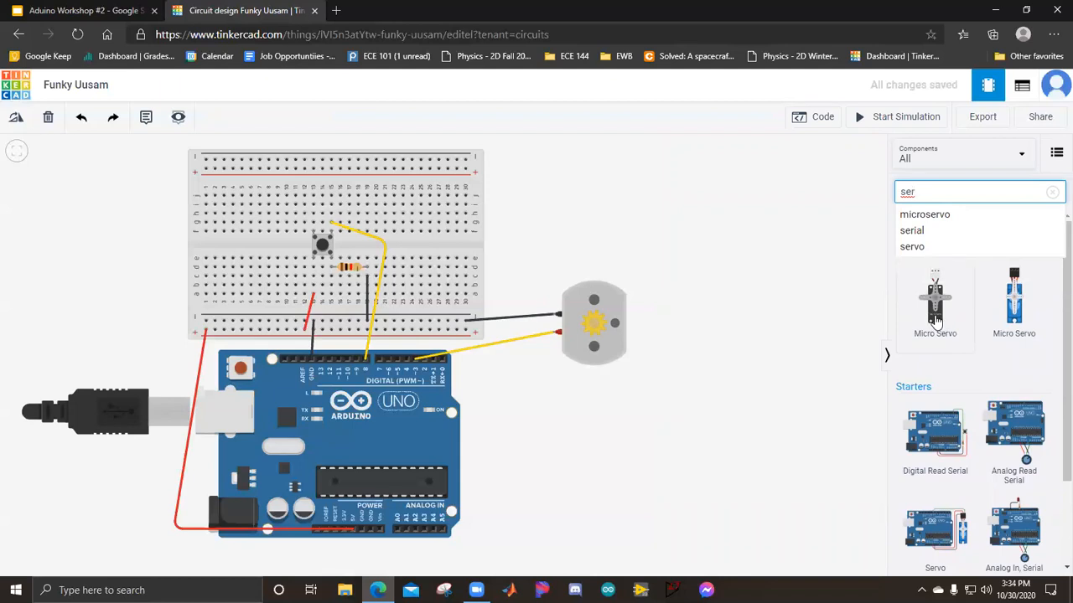
left_click(1052, 193)
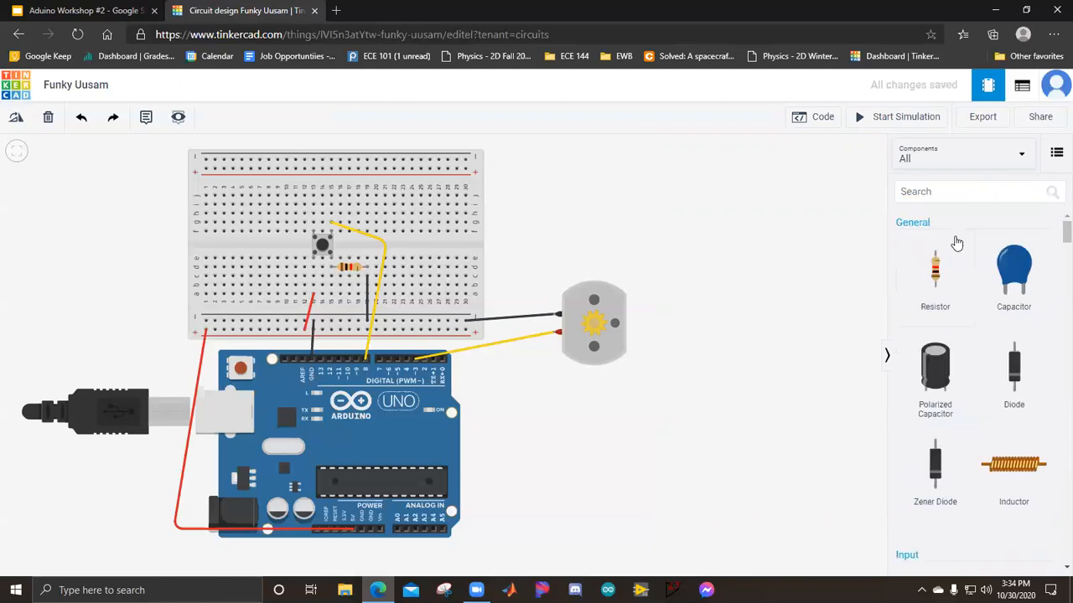
Step: Switch to the Google Slides workshop deck and review the PushButton and DC Motor slides through to the LED RGB slide
left_click(78, 11)
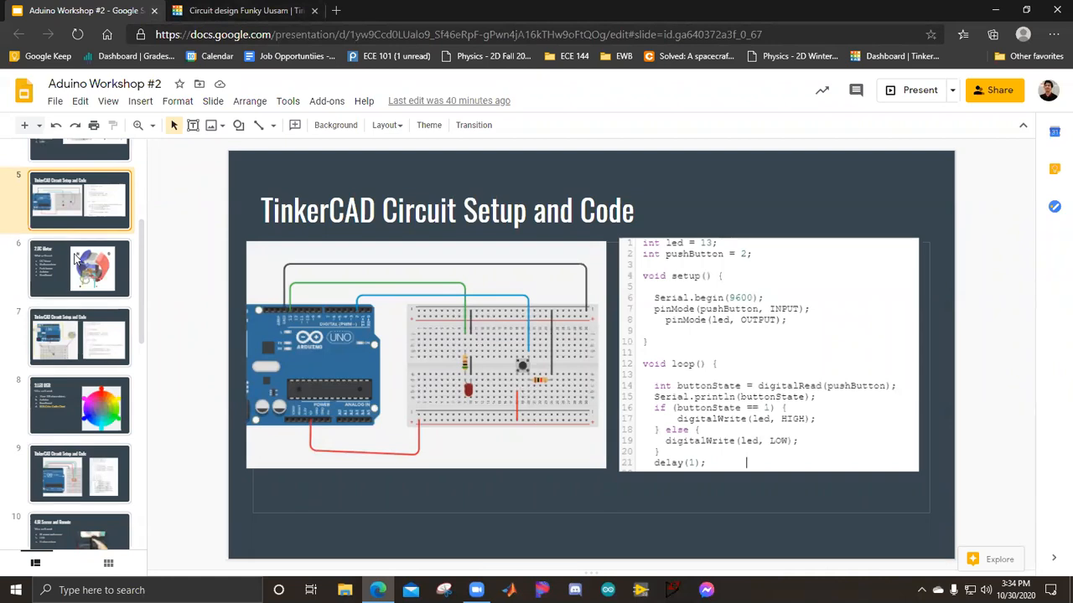
scroll(79, 252, "up", 3)
left_click(89, 213)
left_click(75, 257)
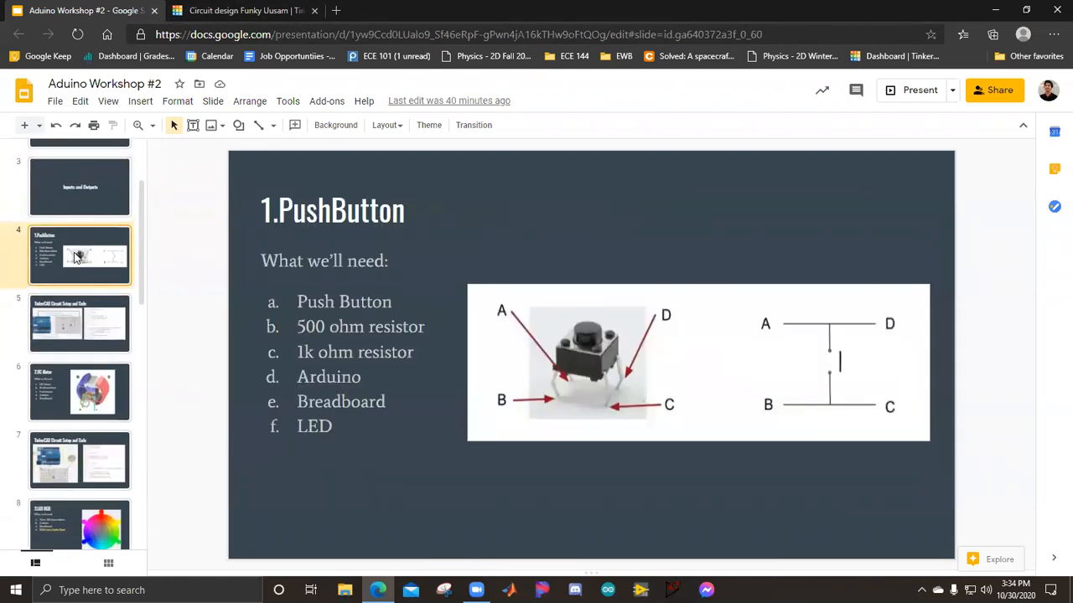
left_click(87, 398)
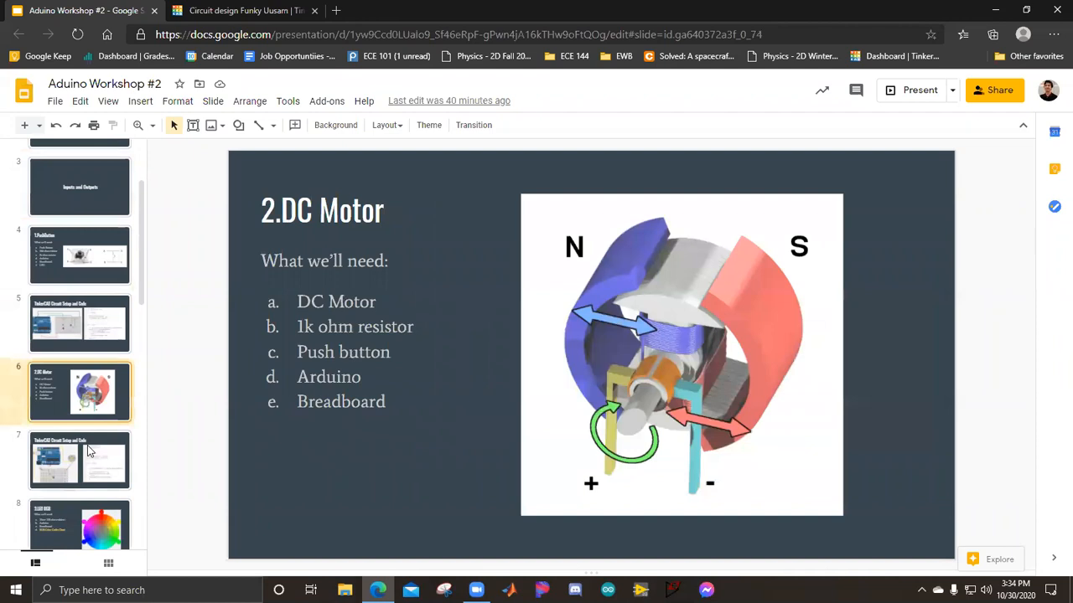
left_click(90, 451)
scroll(94, 444, "down", 1)
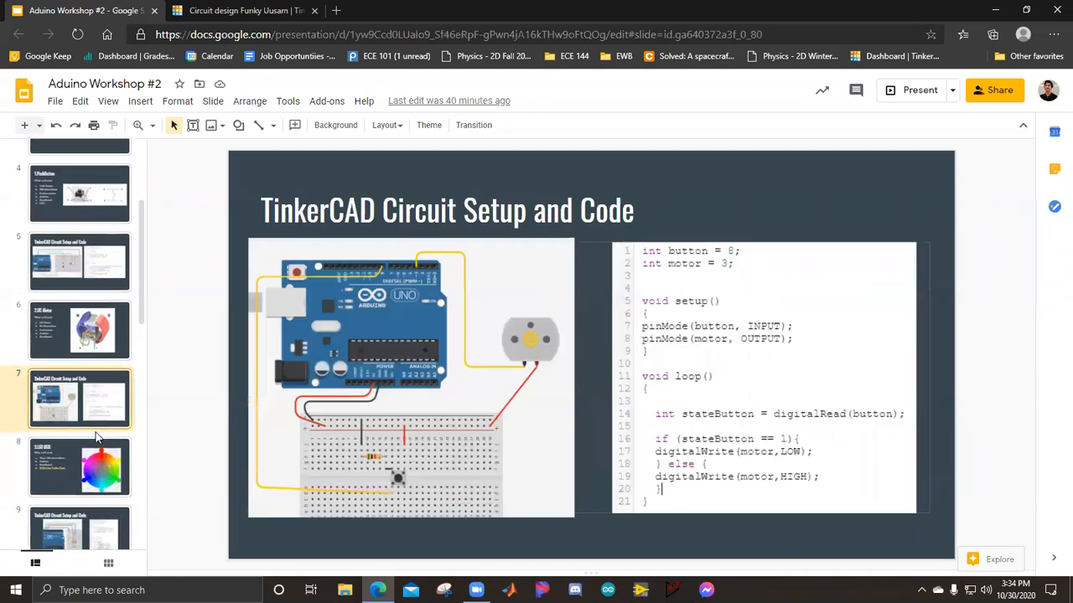
left_click(97, 436)
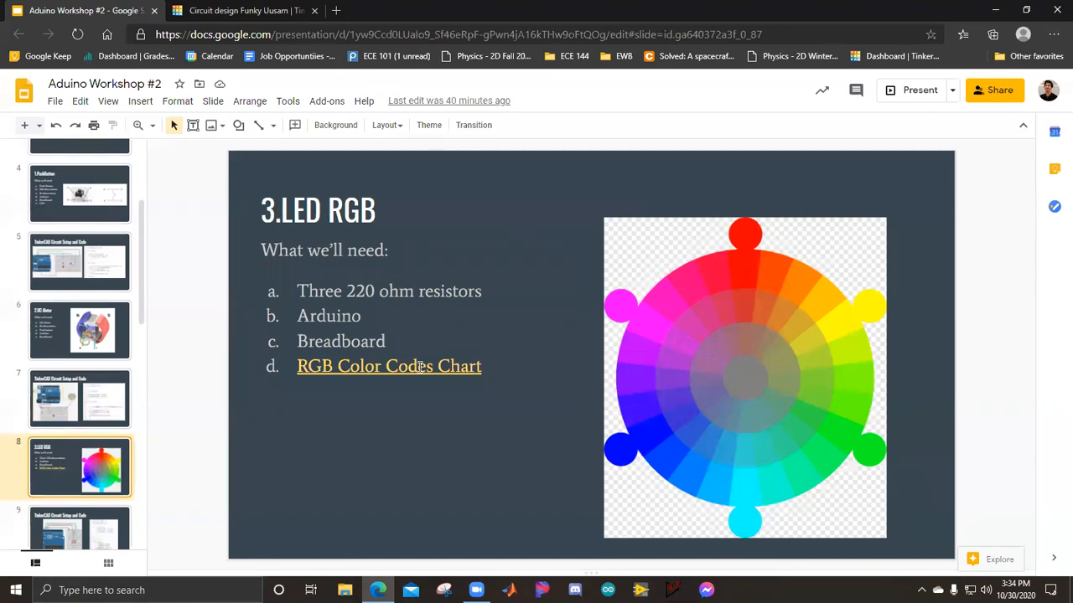
Step: Back in Tinkercad, search the components for "led" and place an LED RGB on the breadboard near column 28
left_click(235, 13)
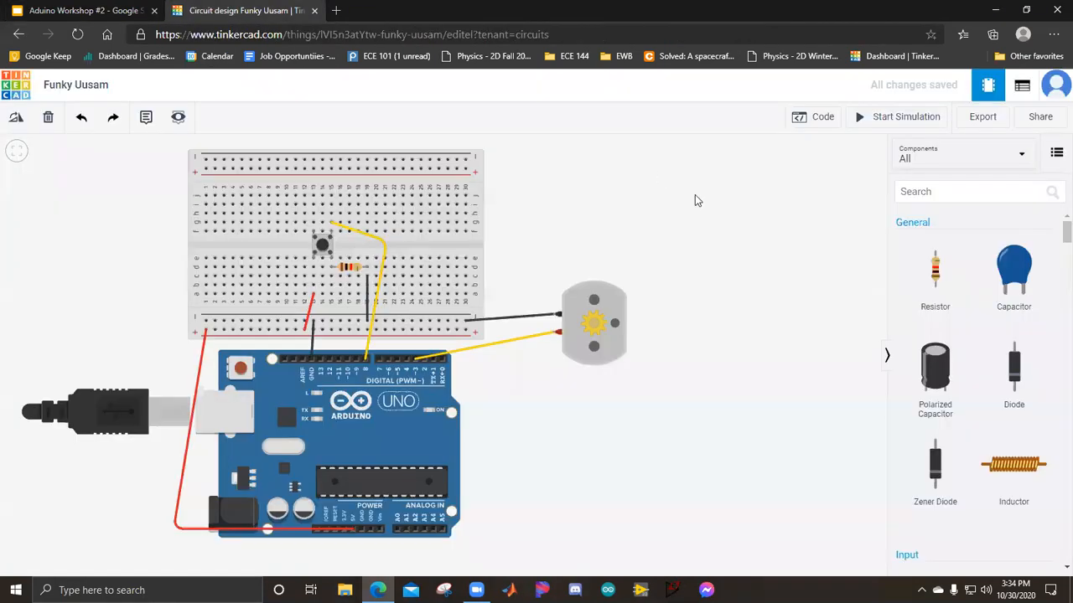
left_click(940, 196)
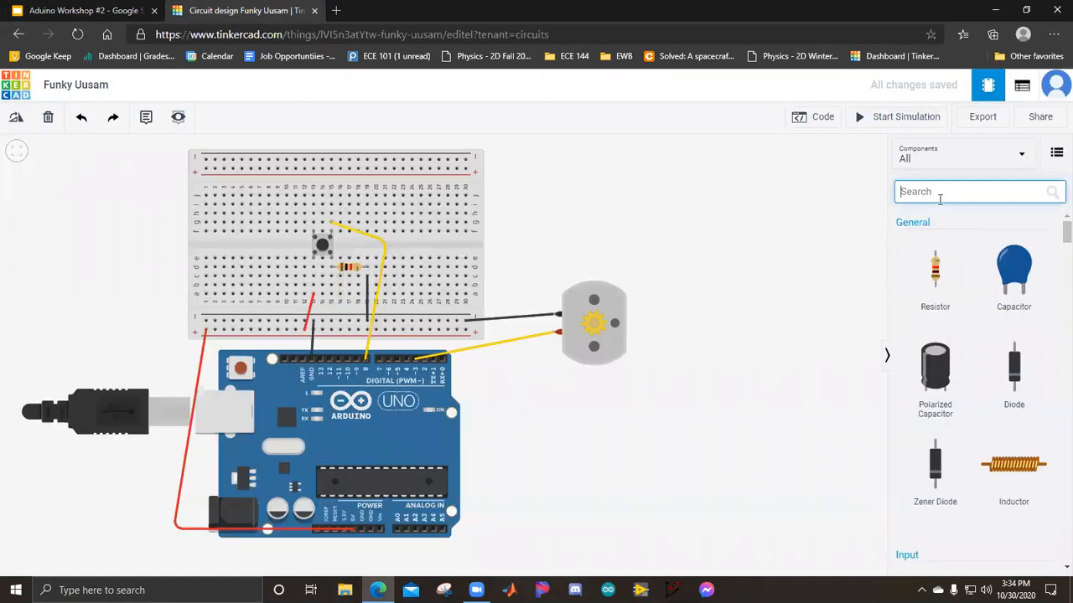
type("led")
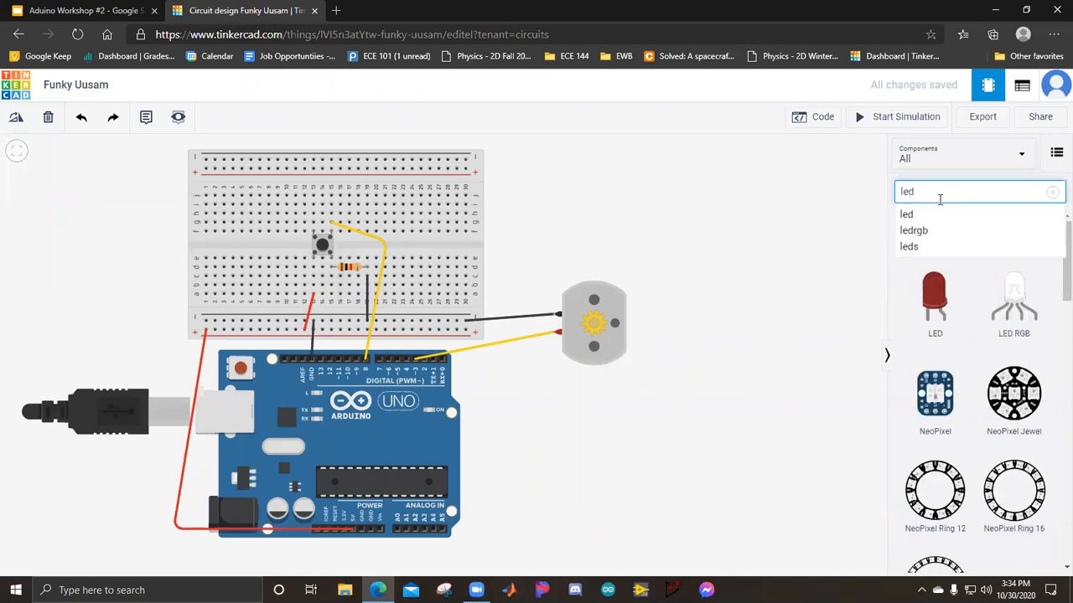
left_click_drag(1016, 308, 451, 204)
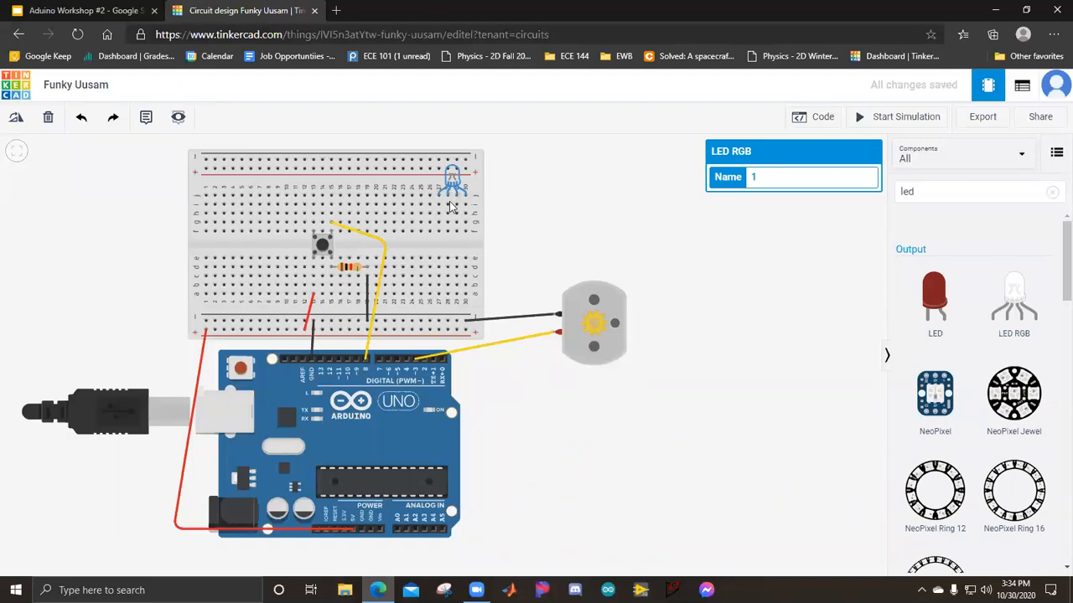
Step: Open the RGB Color Codes Chart link from the LED RGB slide and examine the color picker's R, G and B values
left_click(126, 11)
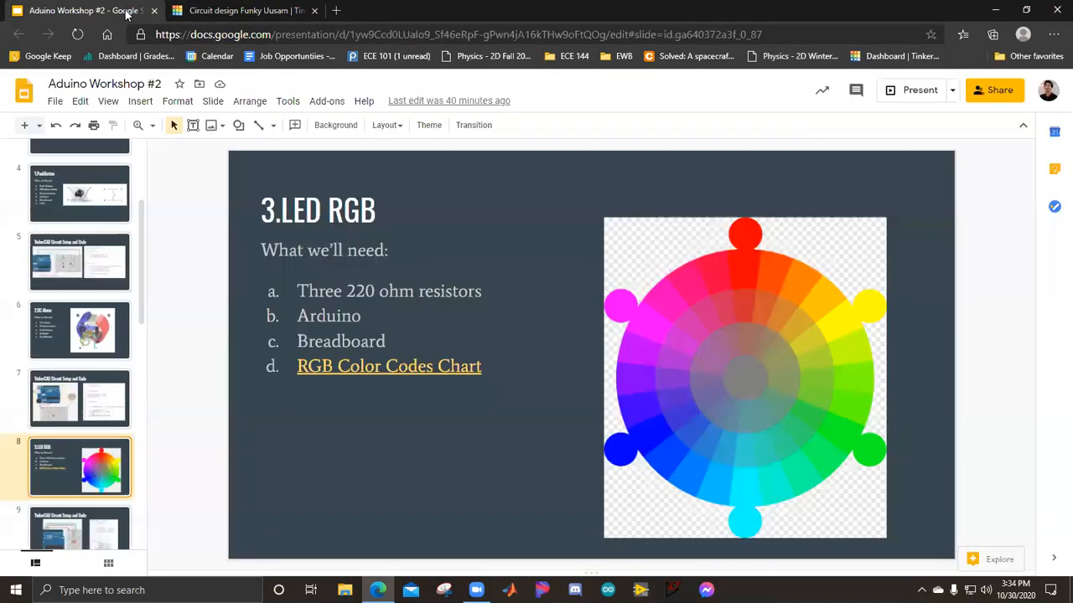
left_click(392, 366)
left_click(401, 411)
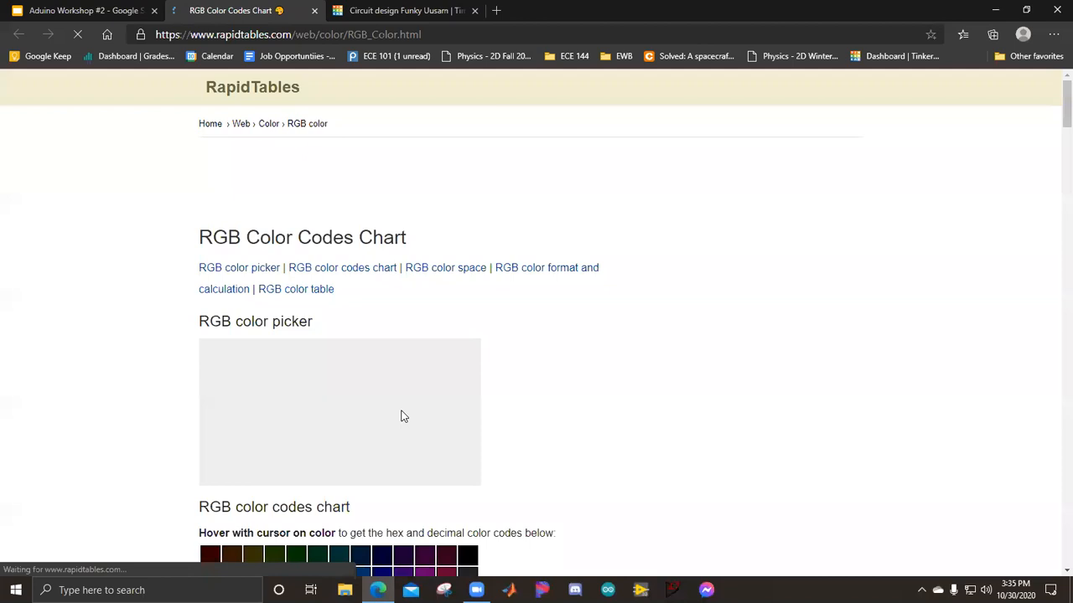
scroll(584, 250, "down", 1)
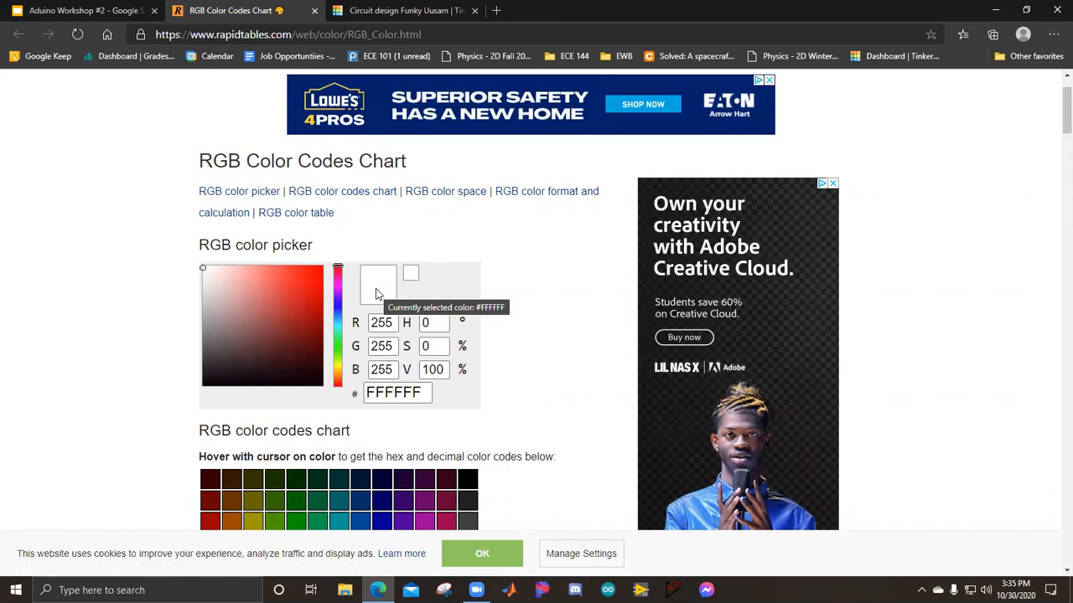
double_click(382, 323)
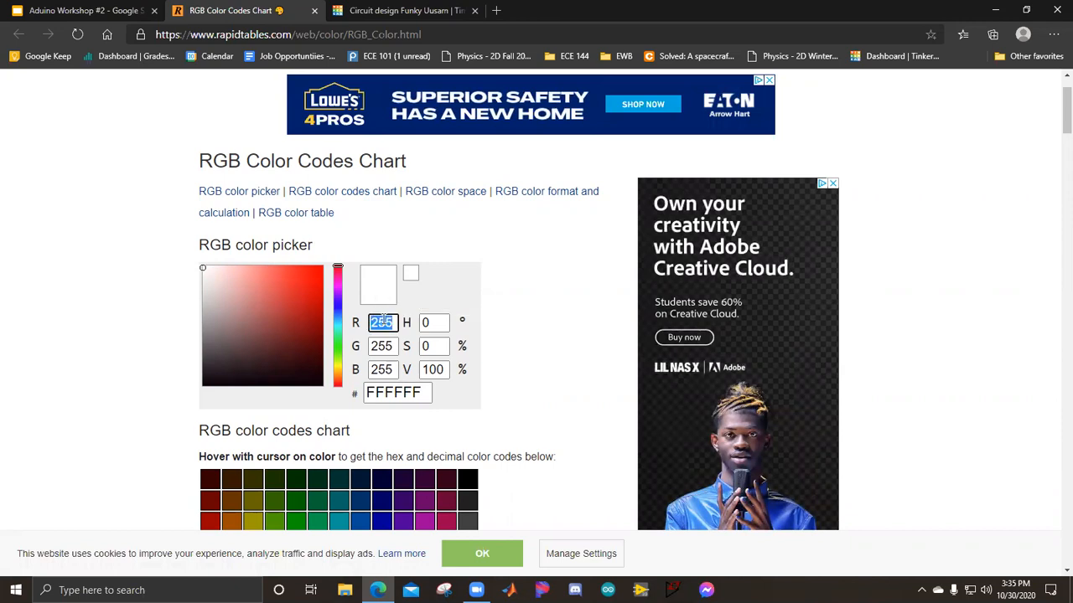
double_click(381, 346)
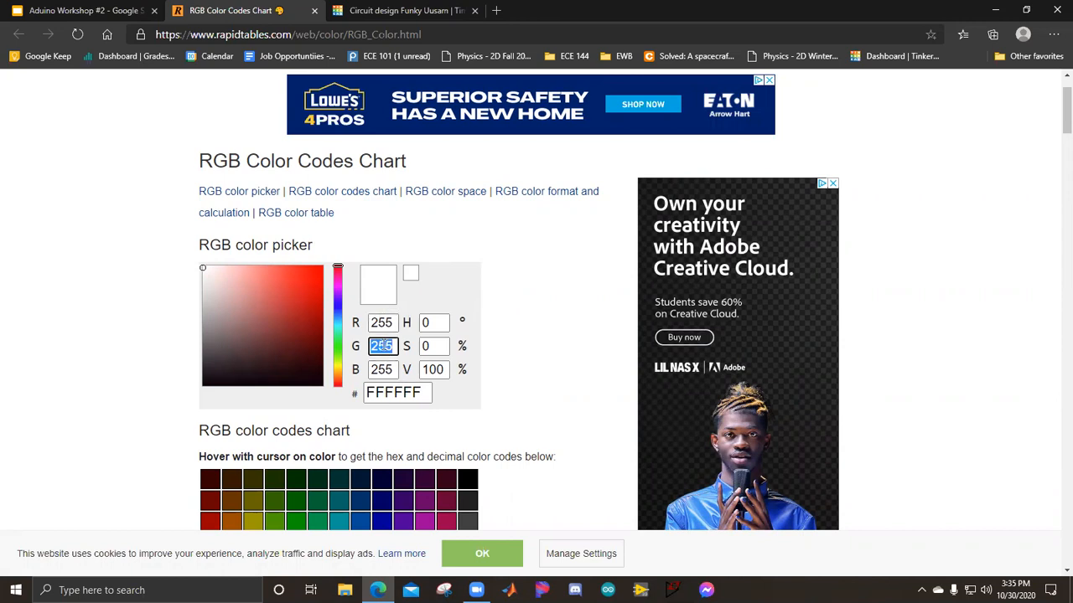
double_click(381, 370)
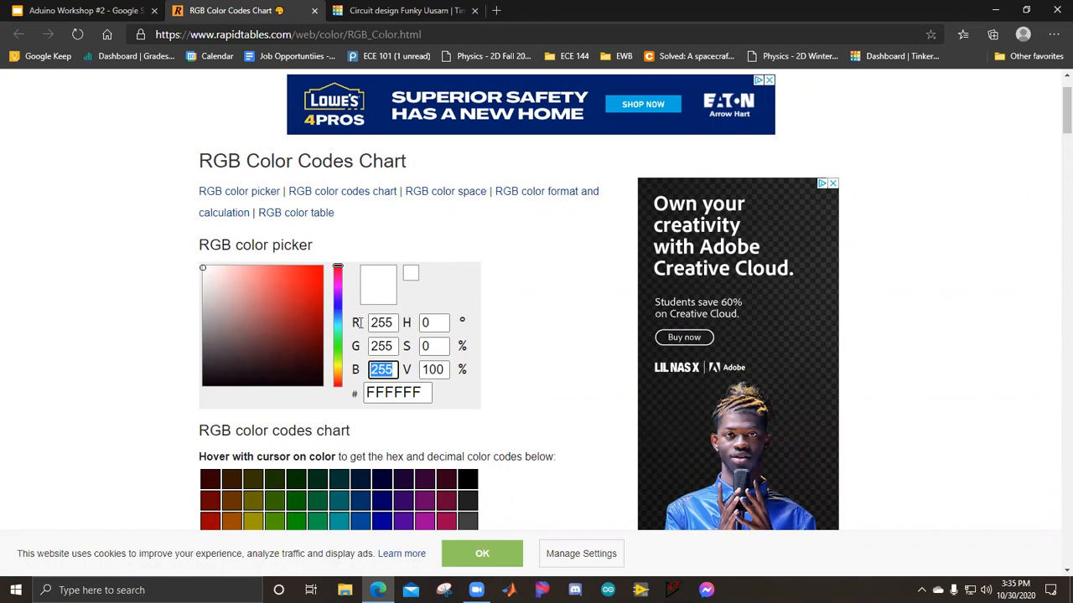
Step: Choose a dark red and then pure red FF0000 in the RGB color picker, and examine the R value
left_click(303, 307)
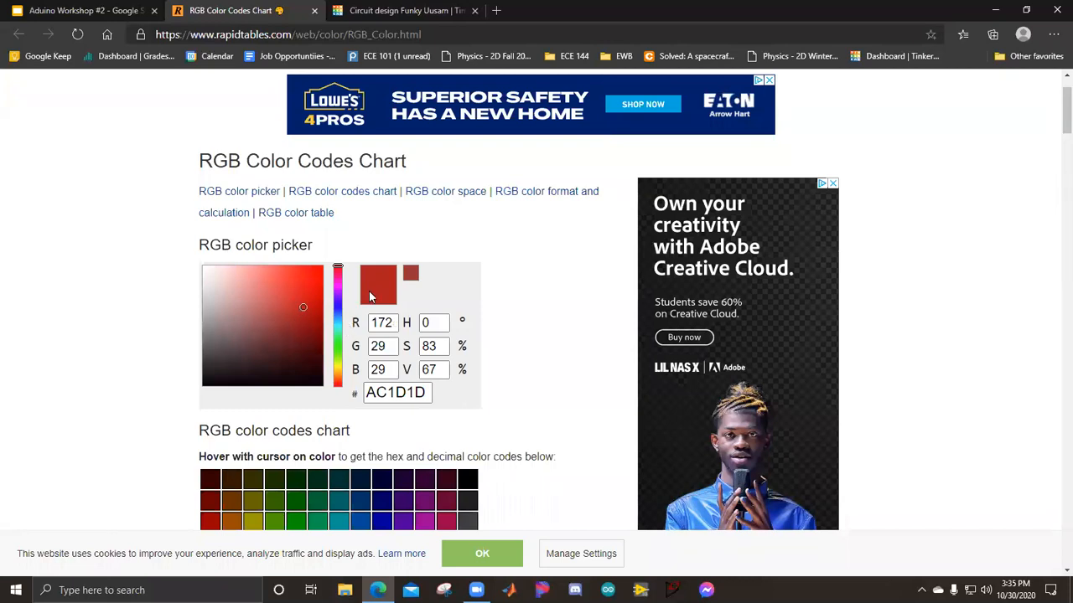
mouse_move(302, 305)
left_mouse_down()
mouse_move(309, 332)
mouse_move(309, 272)
mouse_move(321, 267)
mouse_move(309, 288)
mouse_move(304, 388)
mouse_move(241, 384)
mouse_move(217, 358)
mouse_move(249, 327)
mouse_move(284, 350)
mouse_move(260, 349)
mouse_move(331, 268)
left_mouse_up()
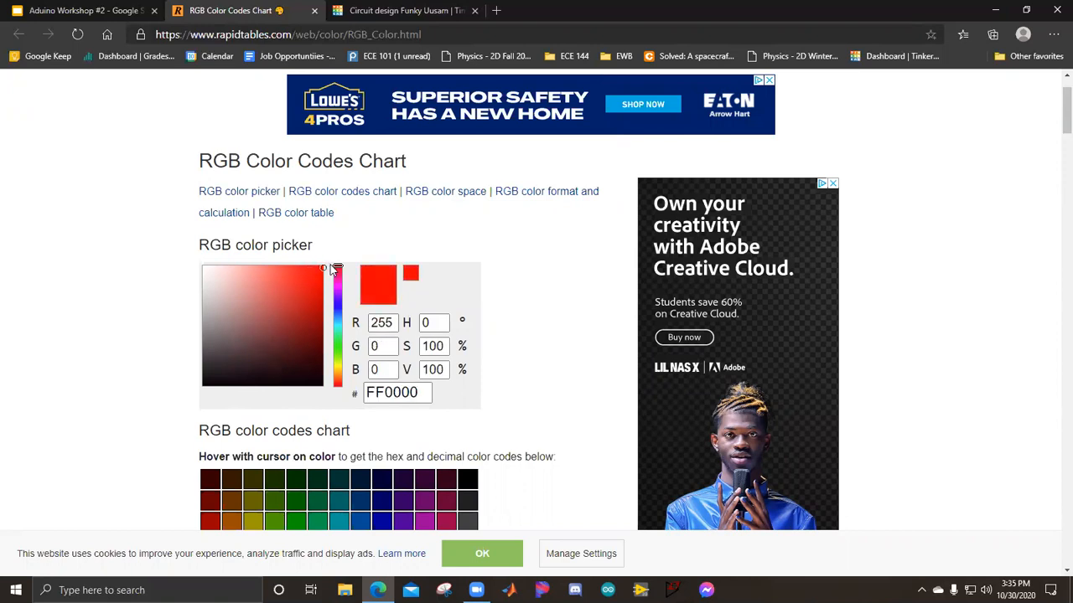
left_click(392, 325)
double_click(394, 325)
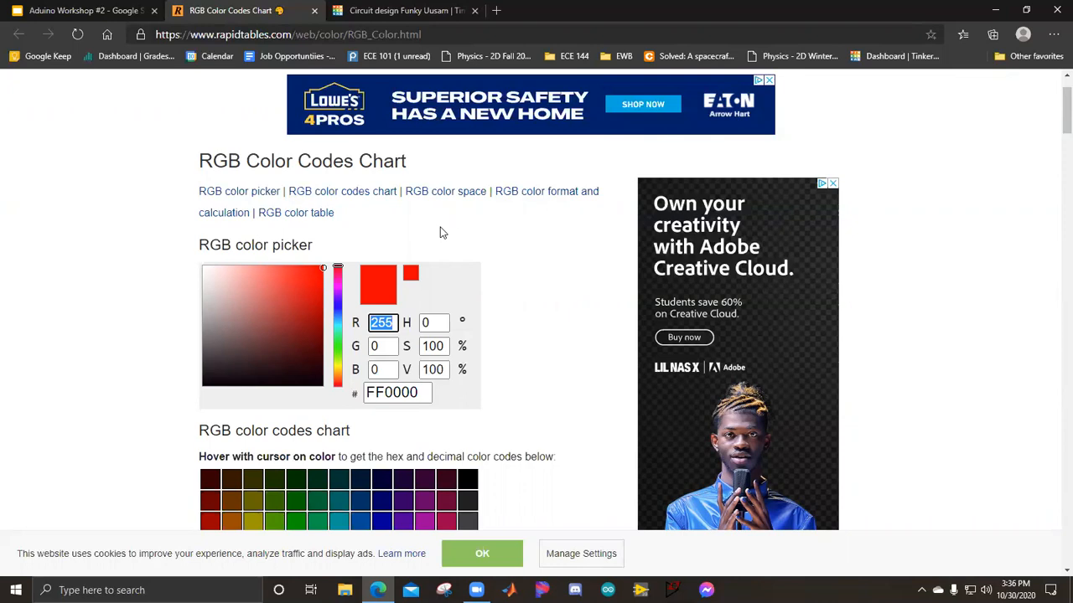
Step: Choose the blue shades 2A749F and 3F6F8B in the RGB color picker and examine their R, G and B values
left_click(339, 274)
mouse_move(339, 277)
left_mouse_down()
mouse_move(341, 389)
mouse_move(343, 278)
mouse_move(342, 319)
mouse_move(280, 297)
mouse_move(291, 313)
left_mouse_up()
left_click(305, 309)
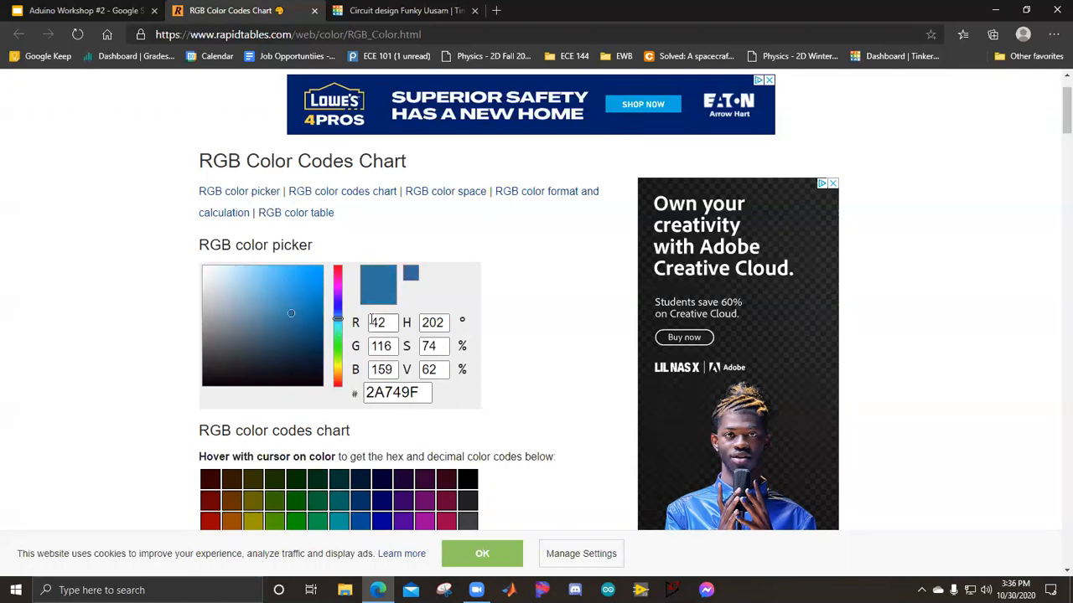
double_click(382, 346)
double_click(381, 370)
left_click(384, 327)
double_click(384, 327)
double_click(381, 346)
double_click(381, 323)
double_click(382, 369)
mouse_move(288, 314)
left_mouse_down()
mouse_move(306, 283)
mouse_move(267, 326)
left_mouse_up()
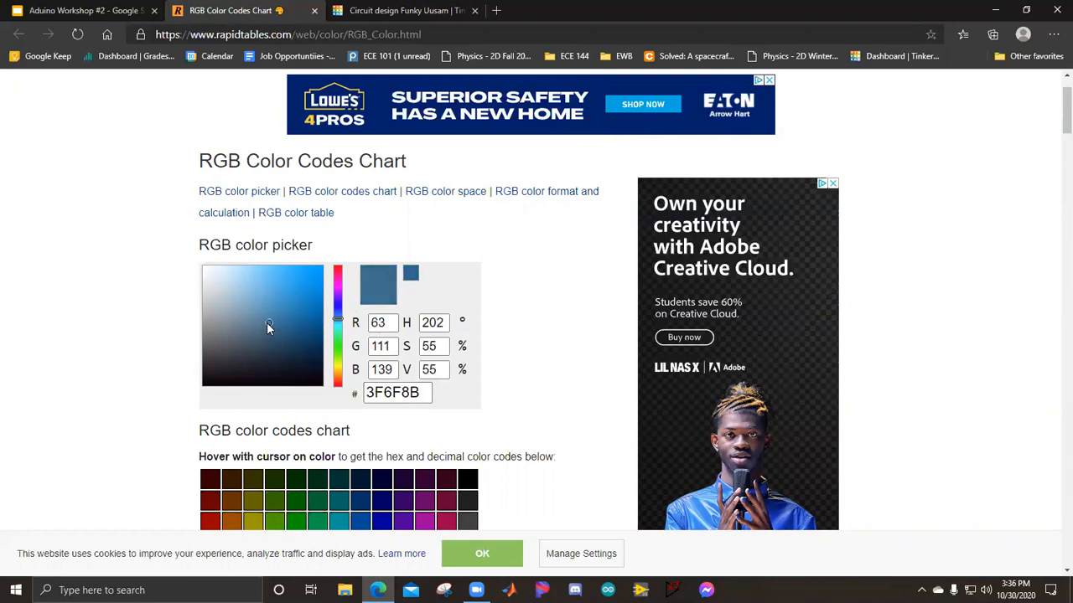
Step: Return to the workshop deck and view slide 9 with the RGB LED circuit setup and code
left_click(81, 11)
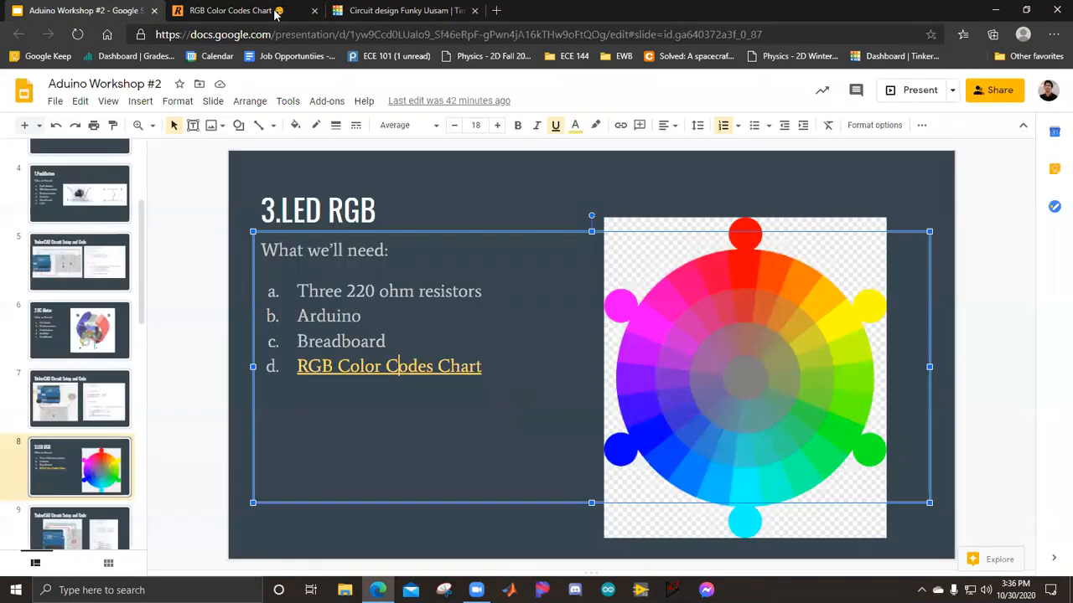
left_click(365, 10)
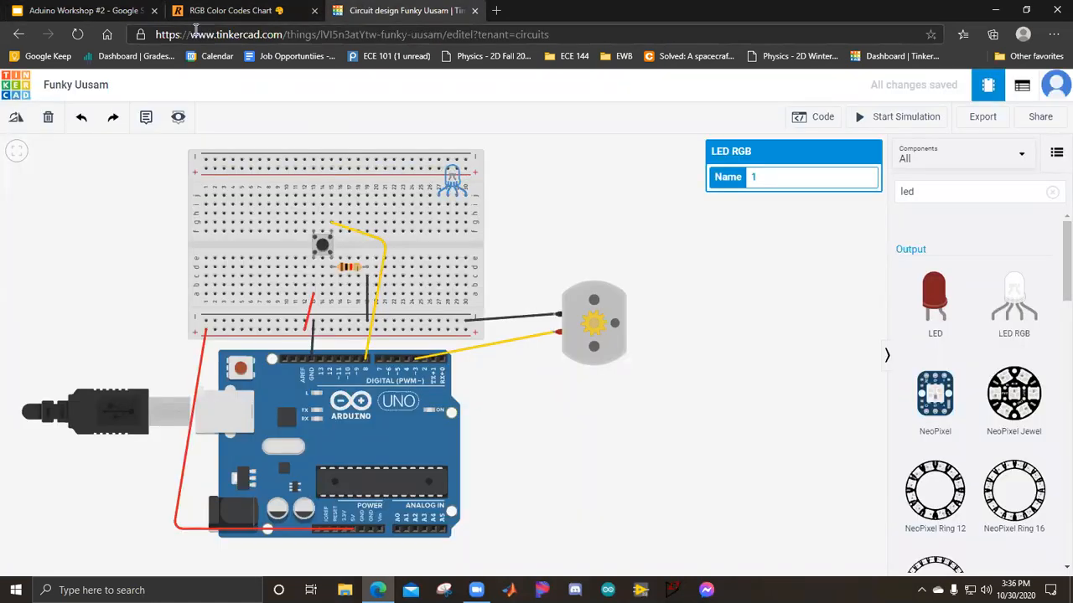
left_click(80, 11)
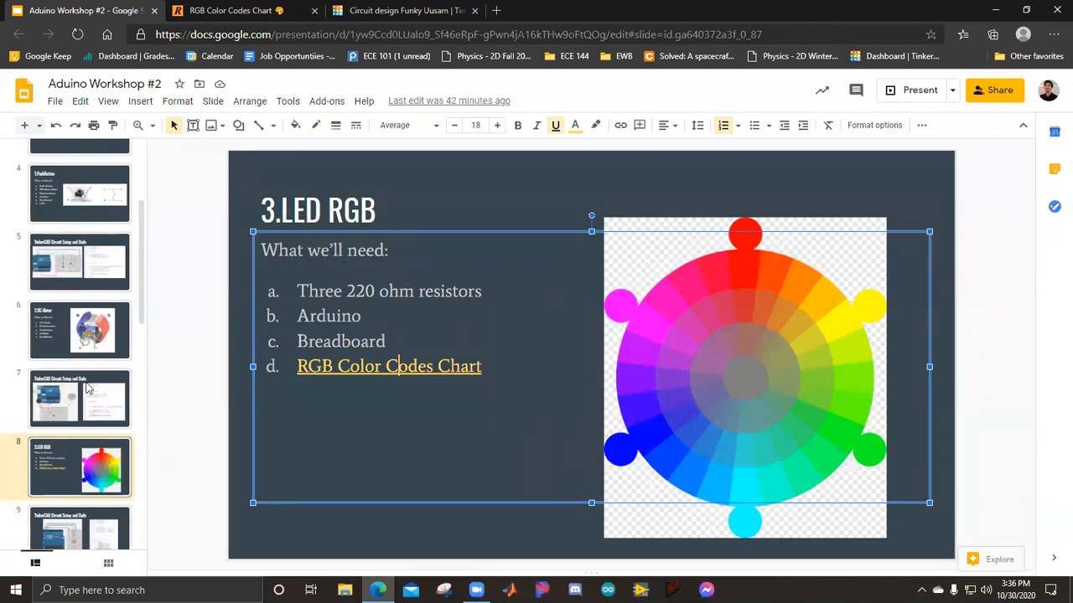
scroll(88, 387, "down", 2)
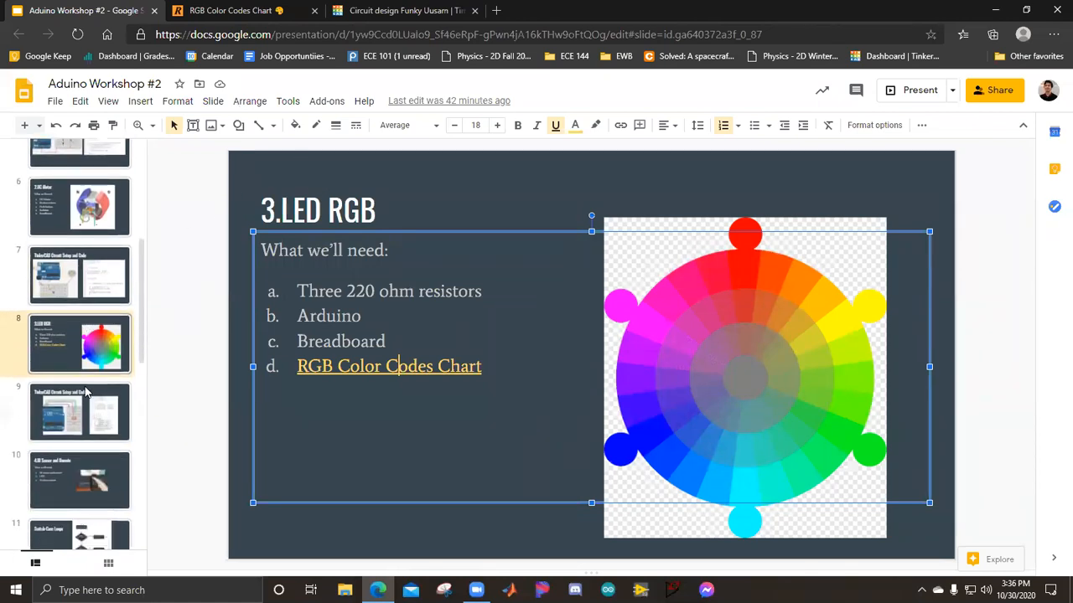
left_click(94, 419)
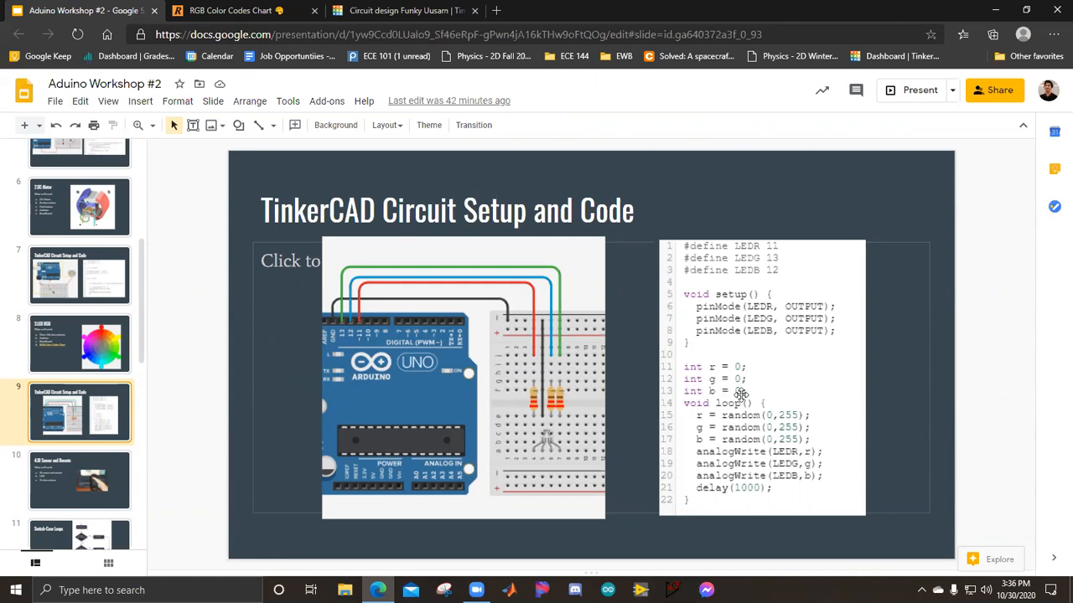
Step: Leave the Funky Uusam design for the Tinkercad dashboard and create a new circuit
left_click(394, 11)
left_click(24, 88)
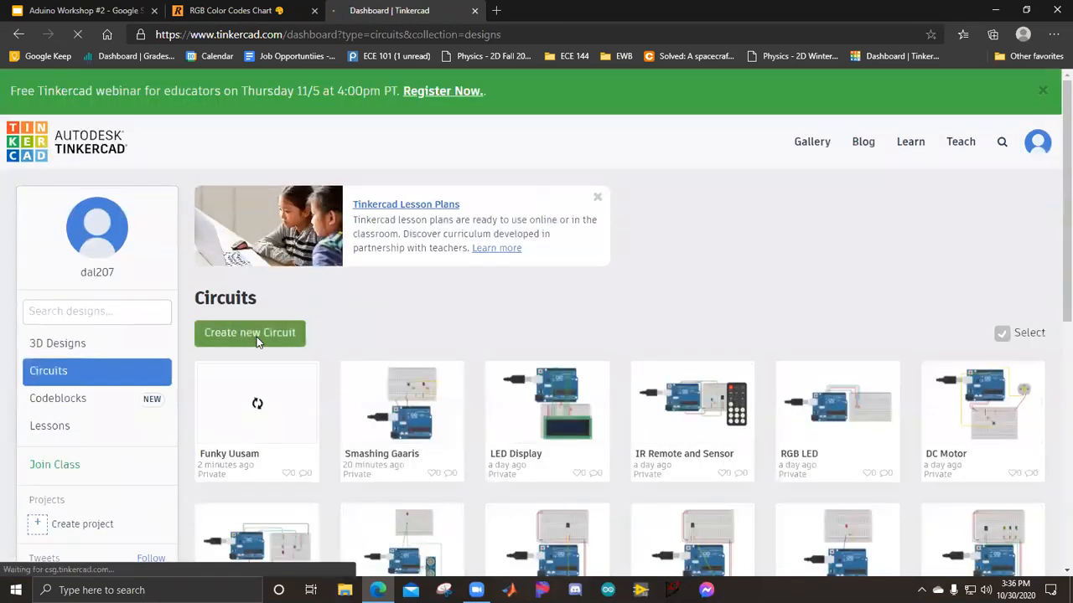
left_click(256, 326)
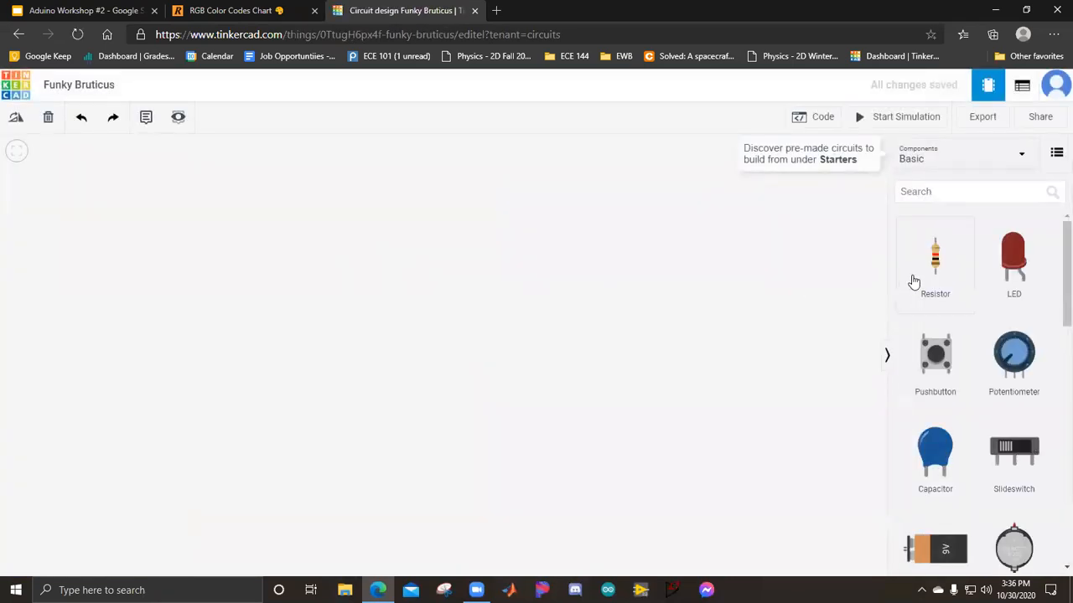
Step: Check the RGB LED parts list on slide 8, and place an Arduino Uno R3 in the new Tinkercad circuit
left_click(124, 12)
left_click(42, 339)
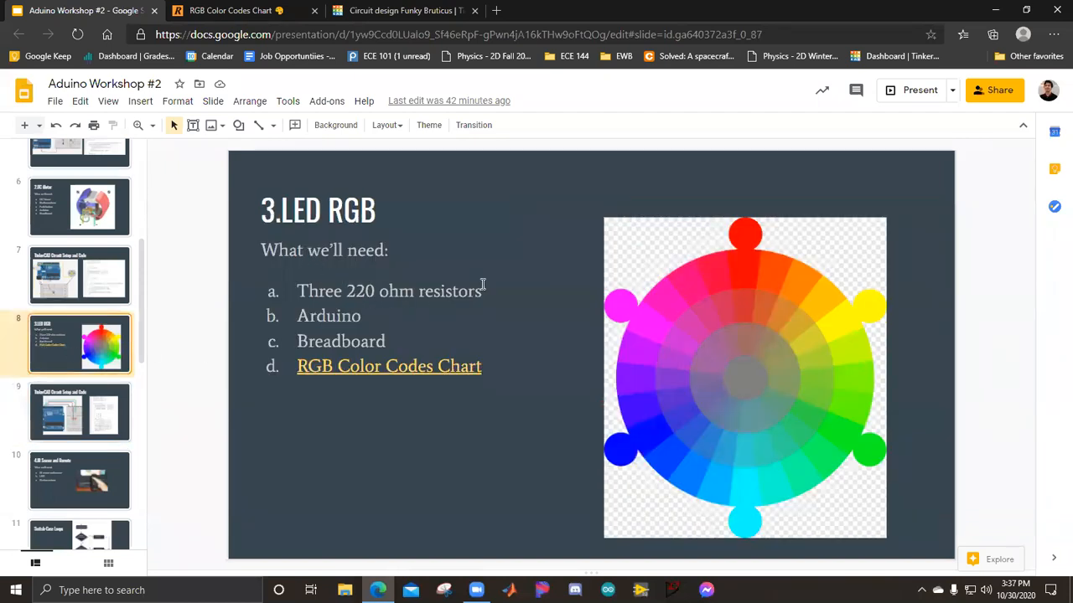
left_click(407, 10)
left_click(983, 191)
type("ard")
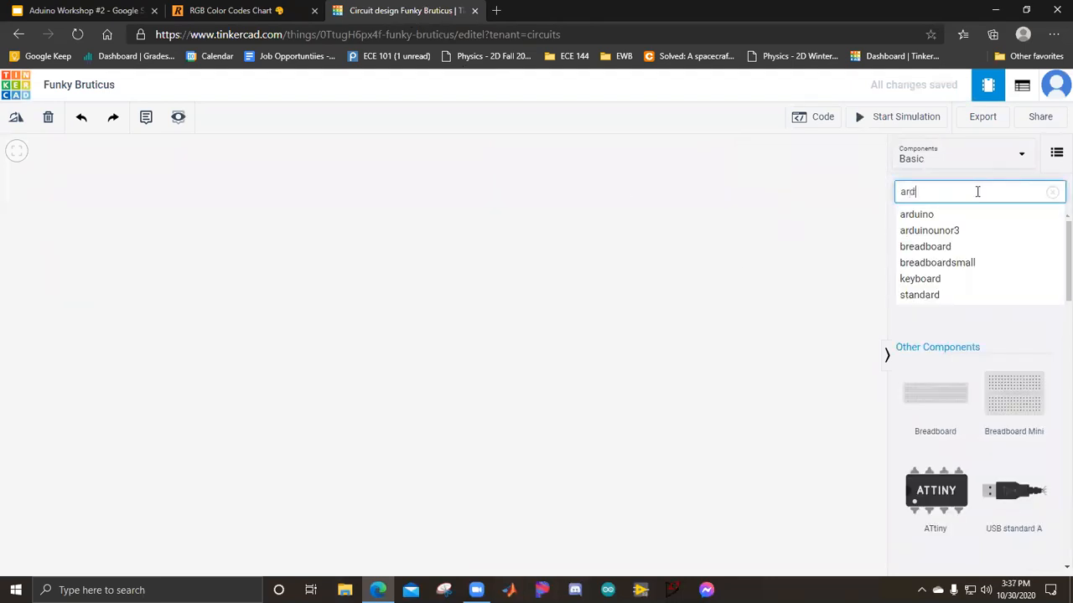
left_click(1000, 330)
left_click_drag(1018, 272, 422, 383)
Step: Consult the circuit on slide 9, shift the Arduino toward the upper left and place a small breadboard beside it
left_click(115, 11)
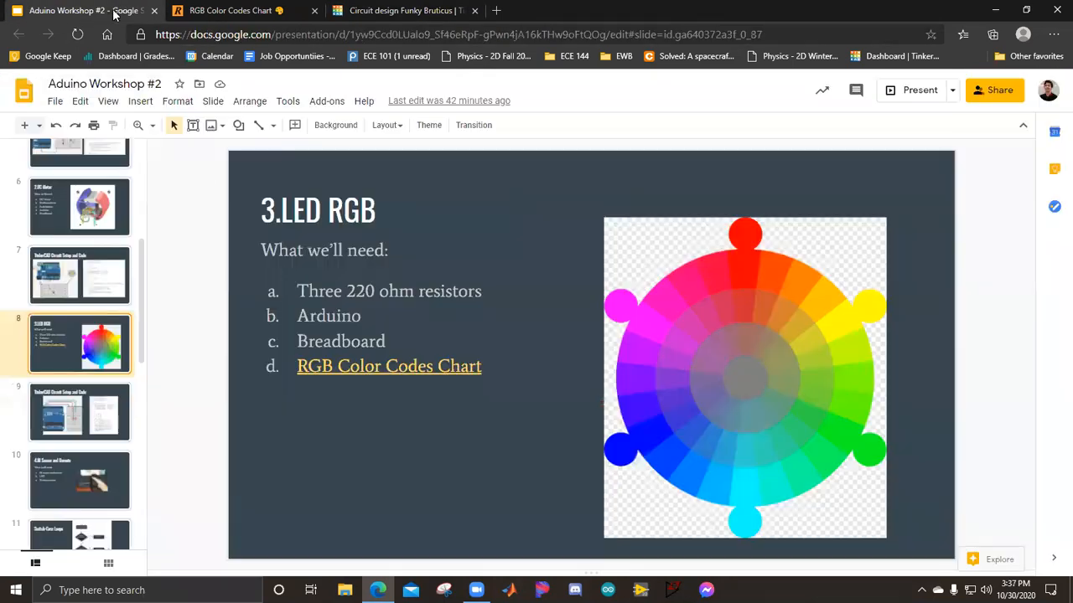
left_click(92, 427)
left_click(453, 19)
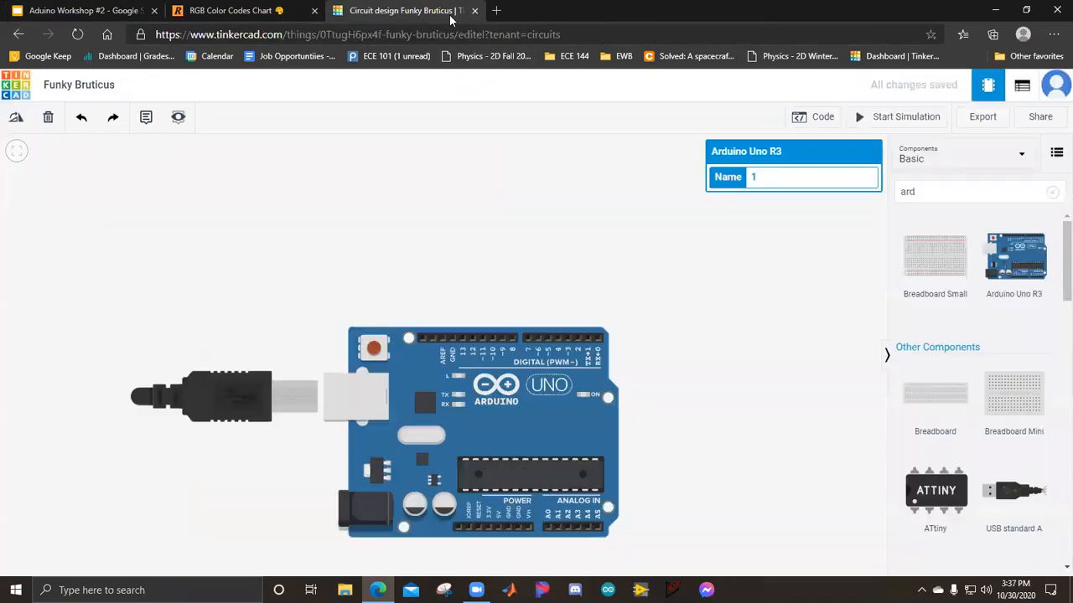
left_click_drag(541, 384, 313, 304)
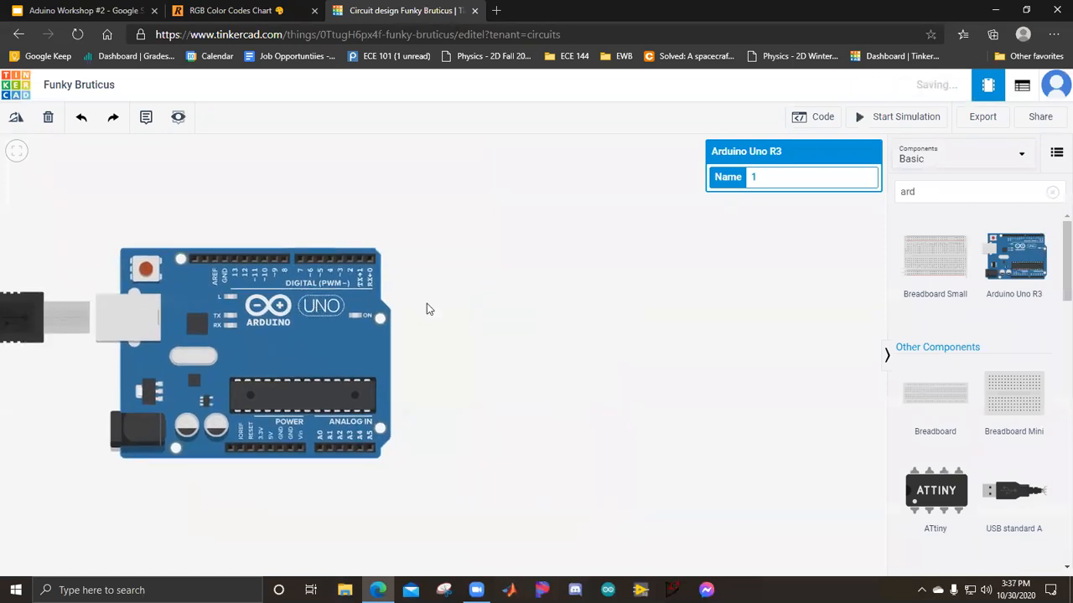
left_click_drag(905, 263, 576, 362)
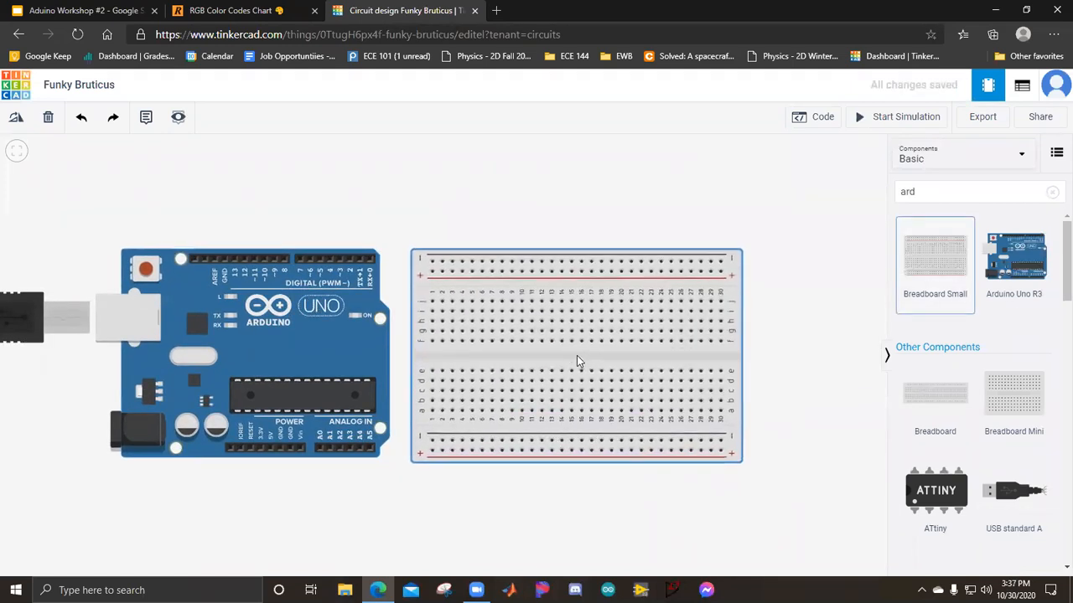
Step: Find the LED RGB component and place it on the breadboard's lower half with its legs in columns 2 to 5
left_click(88, 12)
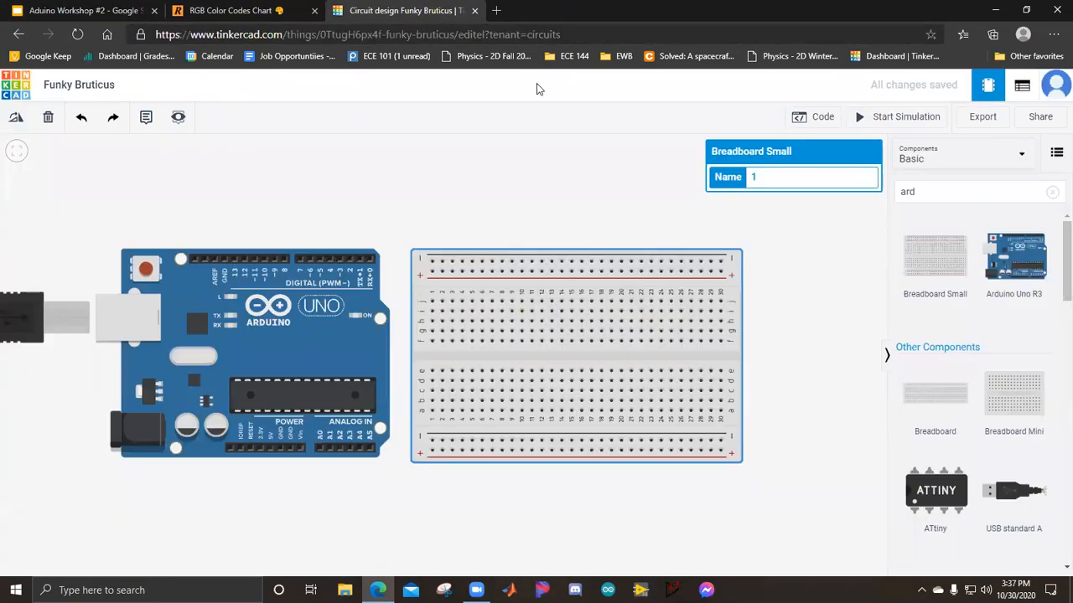
left_click(402, 12)
double_click(982, 194)
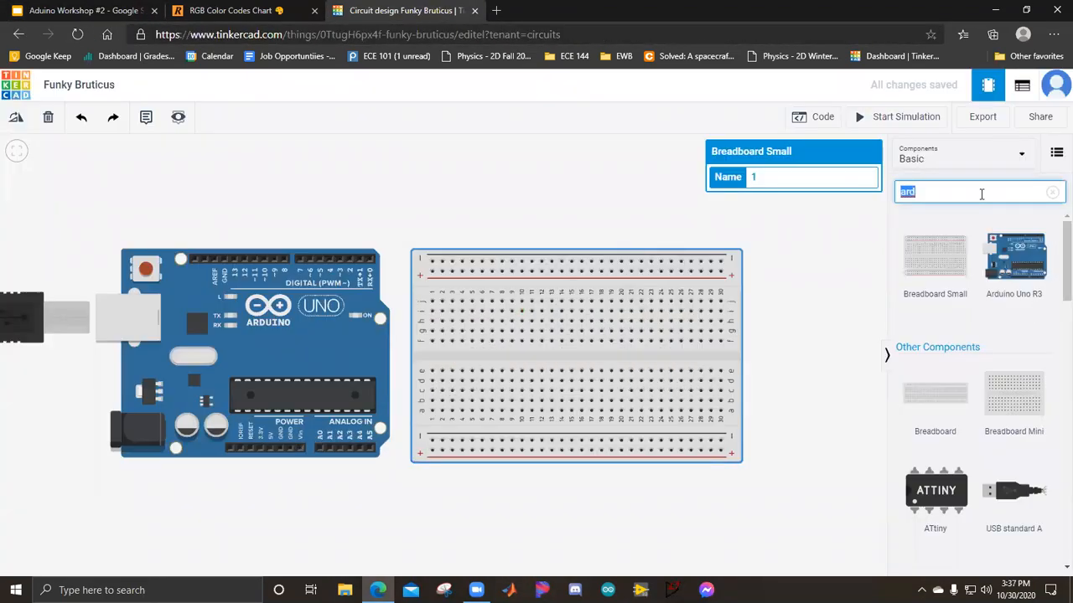
type("rgb")
left_click_drag(935, 260, 459, 419)
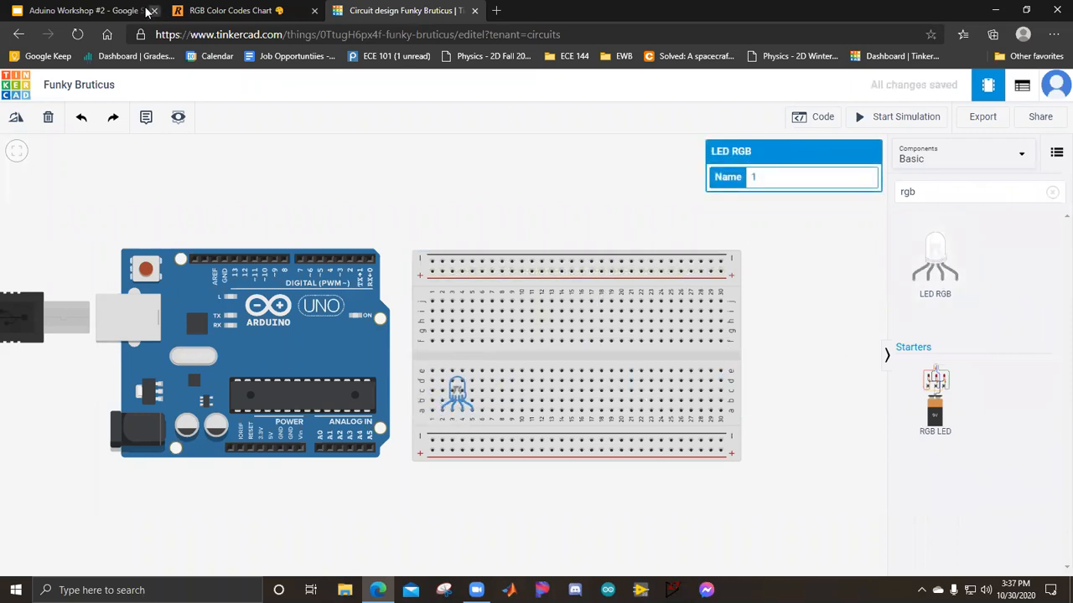
Step: Check the wiring on slide 9, and run a green wire from breadboard column 5, row e, to Arduino pin 13
left_click(83, 11)
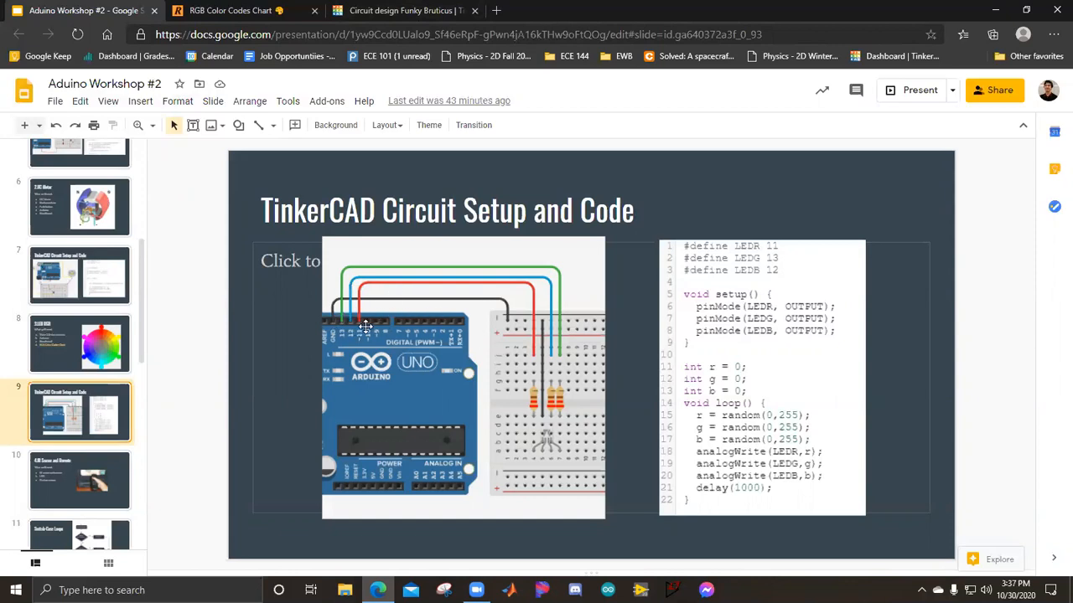
left_click(394, 10)
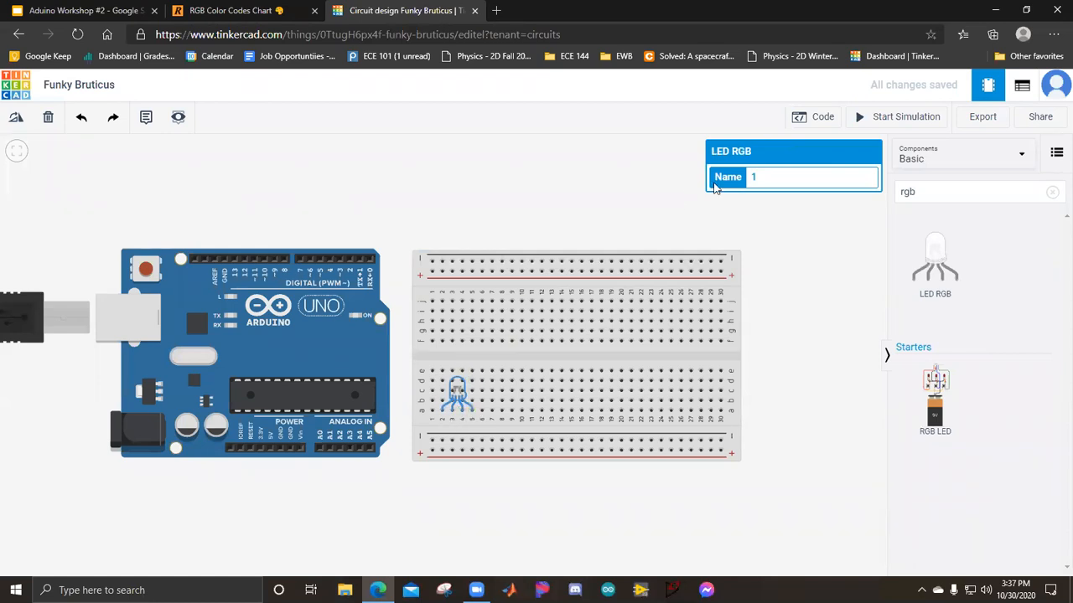
left_click(472, 370)
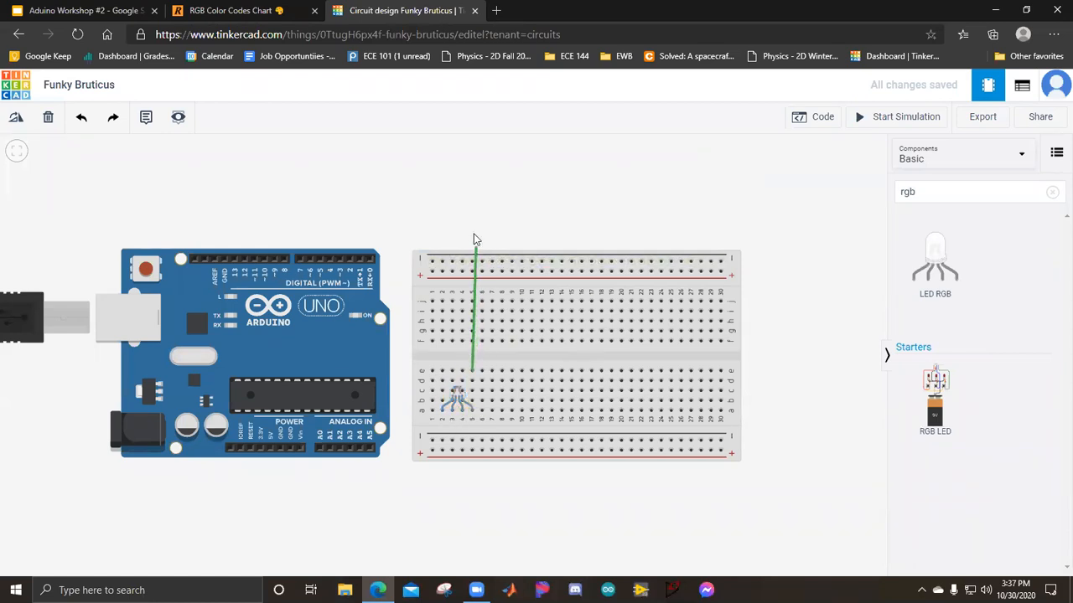
left_click(472, 202)
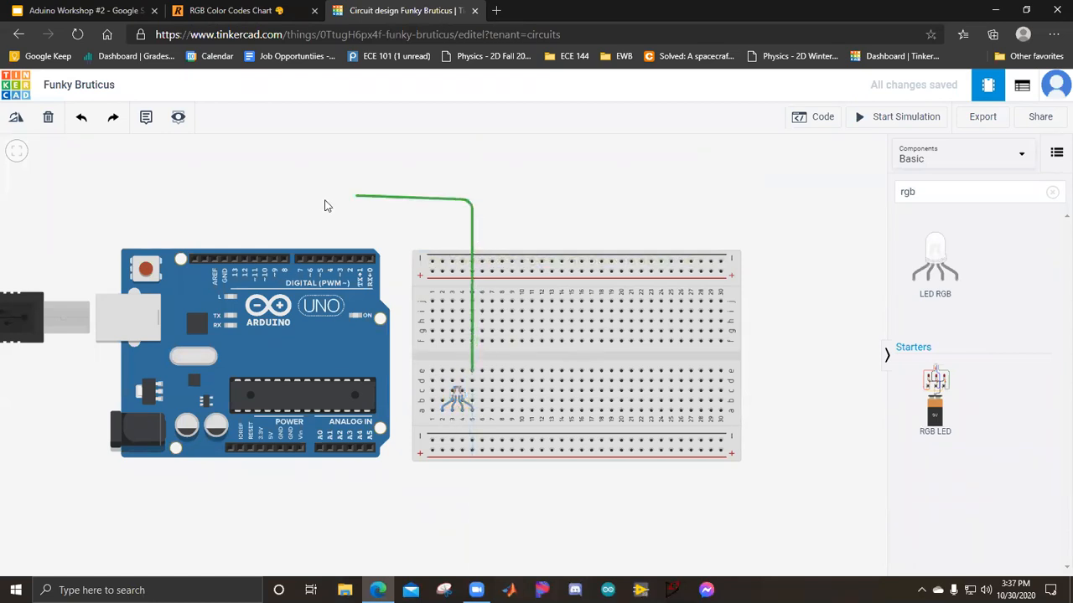
left_click(232, 202)
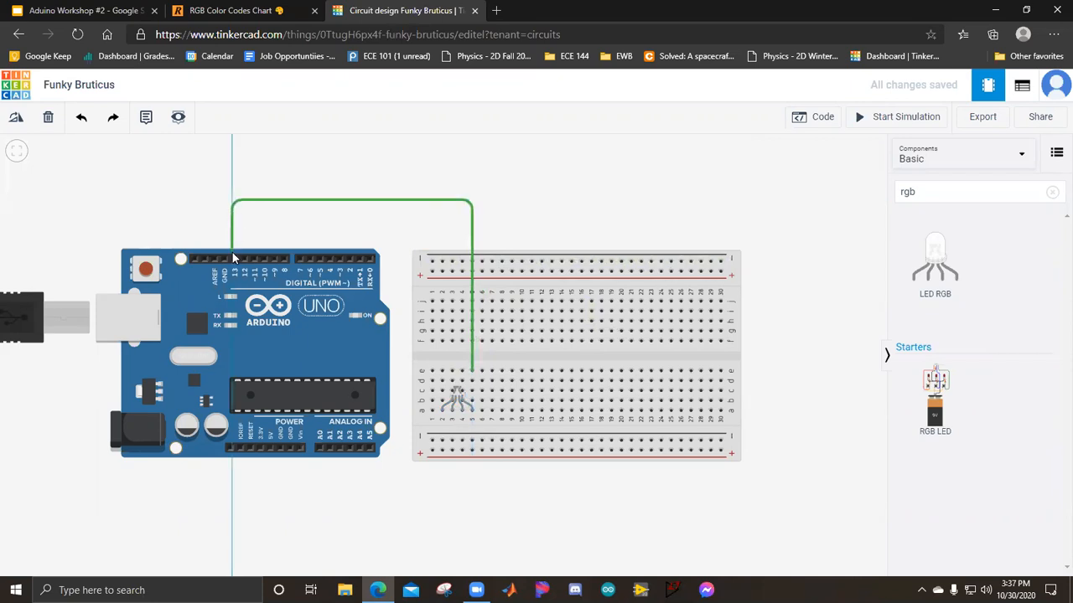
left_click(235, 260)
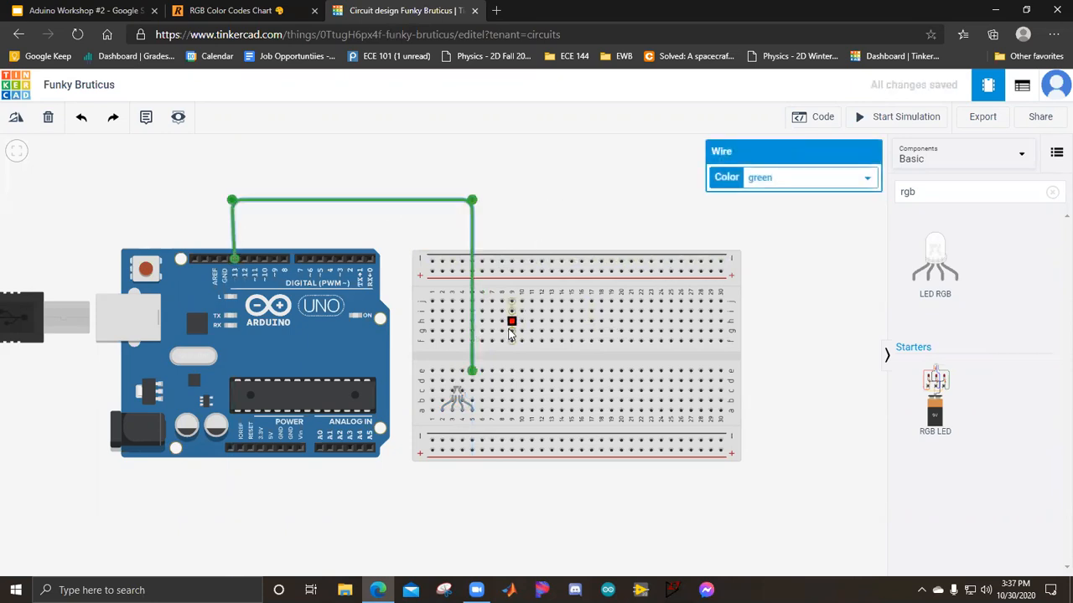
Step: Run a wire from breadboard column 4, row e, to Arduino pin 12 and color it blue
left_click(463, 371)
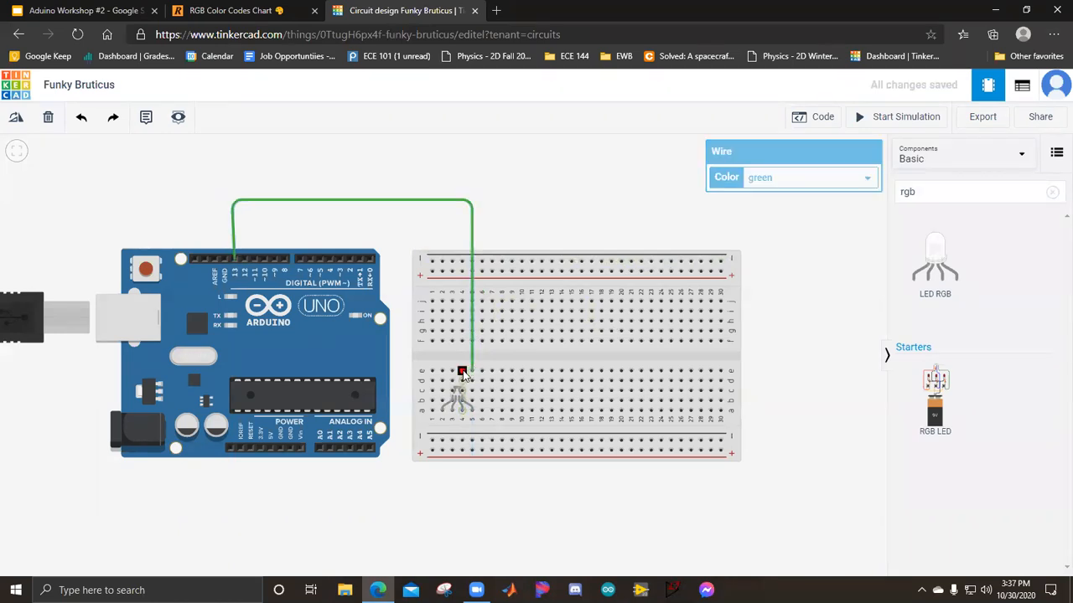
left_click(466, 214)
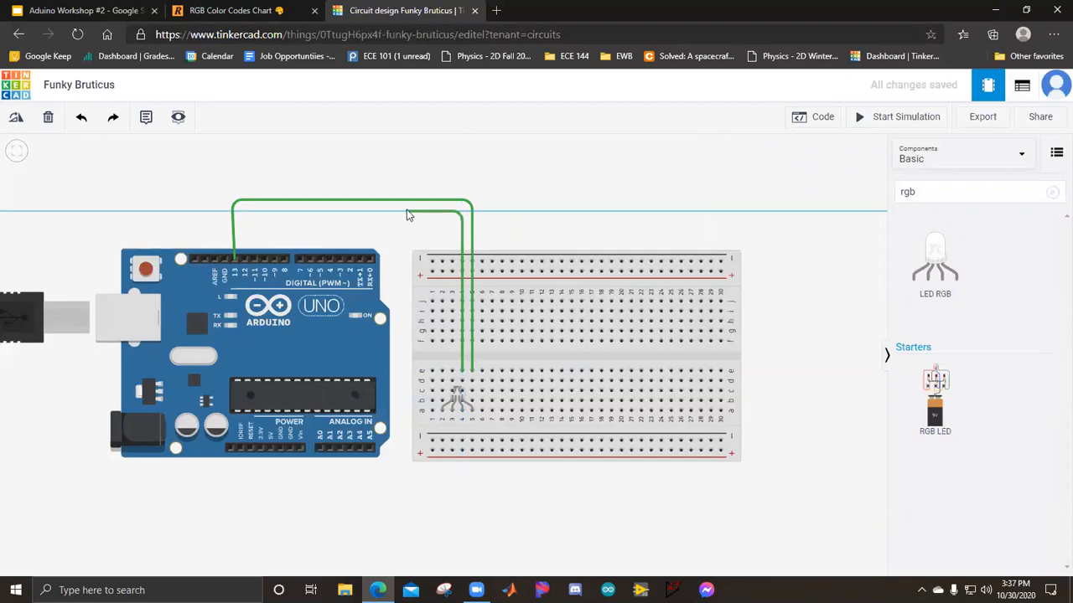
left_click(246, 211)
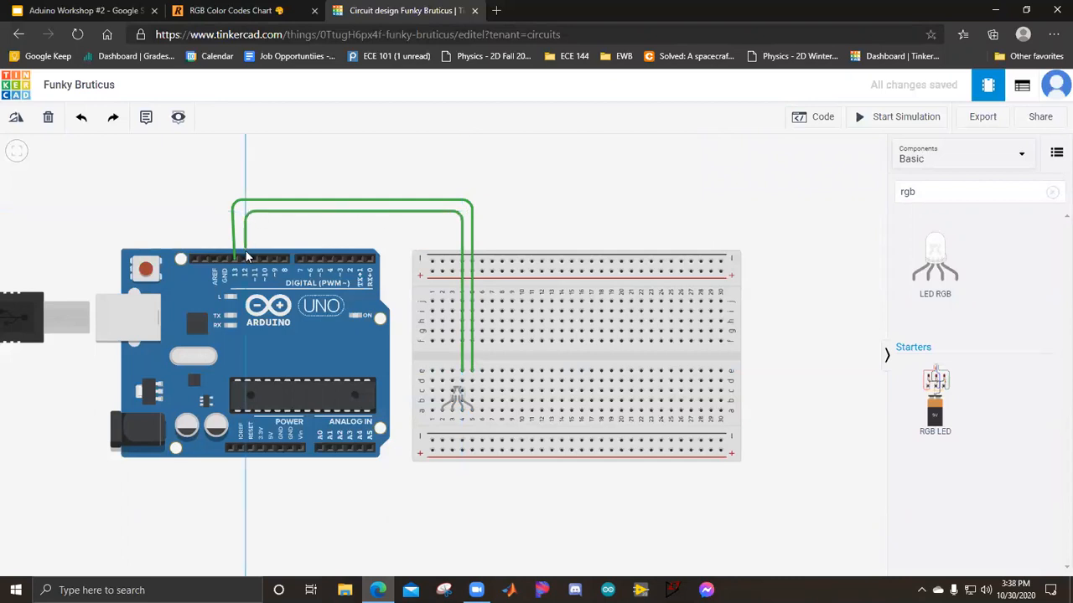
left_click(244, 258)
left_click(771, 176)
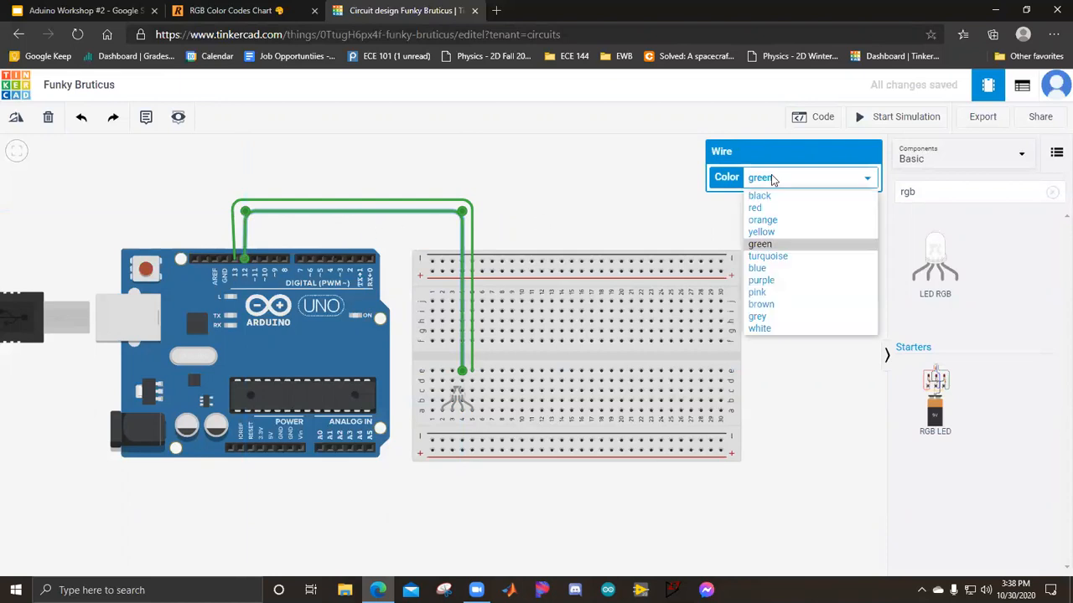
left_click(758, 269)
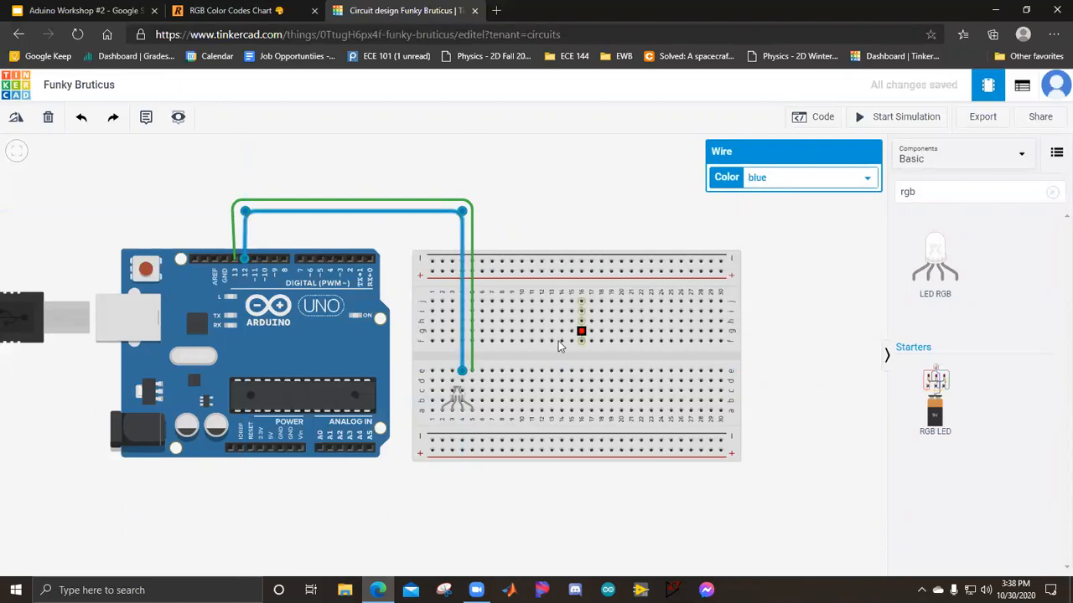
Step: Connect breadboard column 3, row e, to the upper negative rail with a black wire
left_click(452, 370)
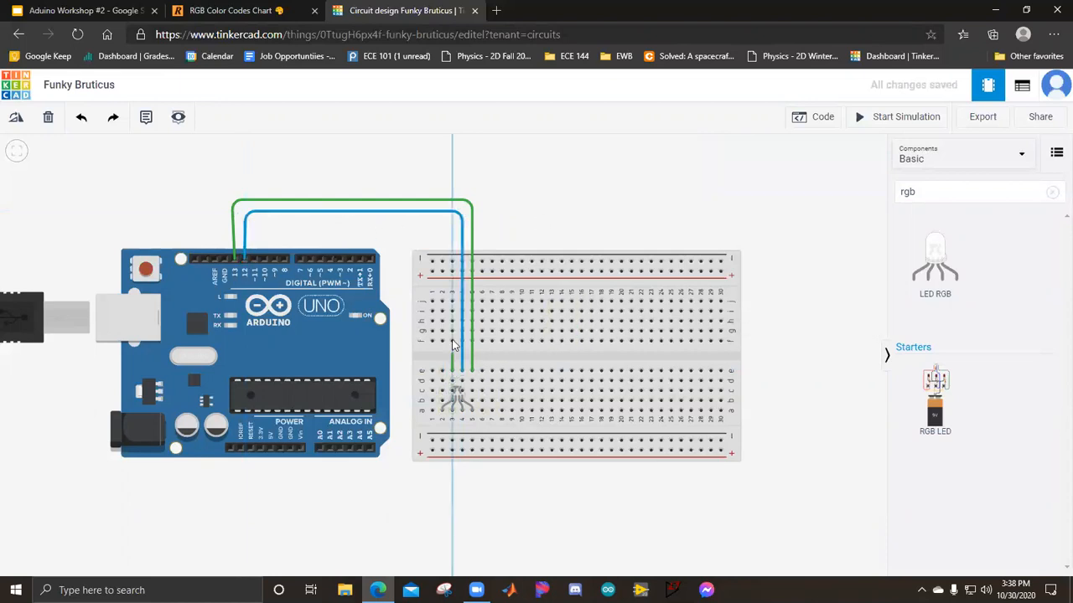
left_click(453, 263)
left_click(809, 181)
left_click(788, 196)
Step: Run a wire from the upper negative rail to the Arduino's GND pin beside pin 13 and color it black
left_click(433, 263)
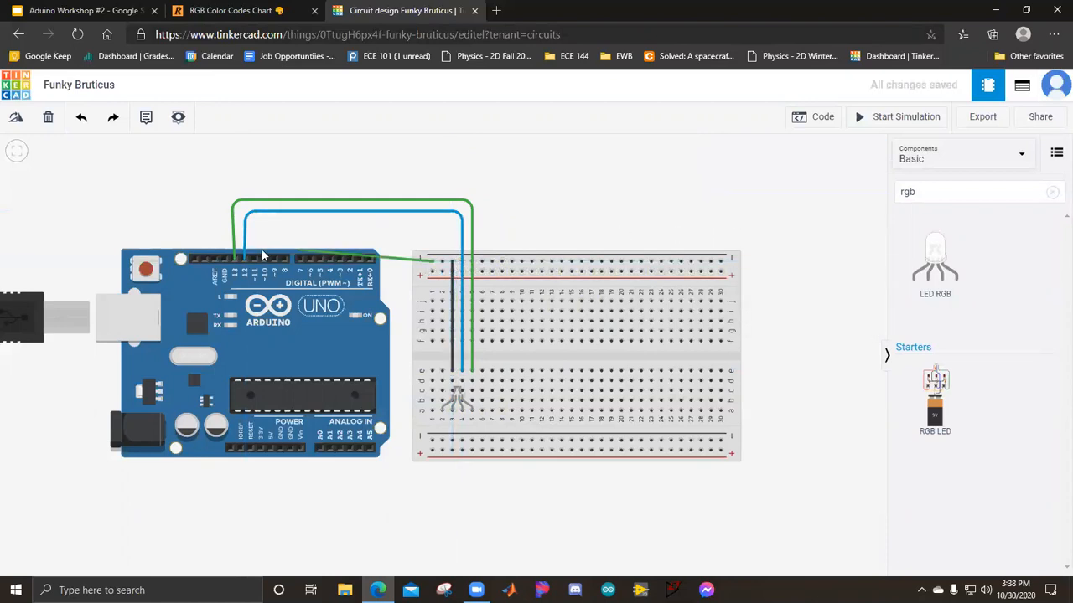
left_click(433, 179)
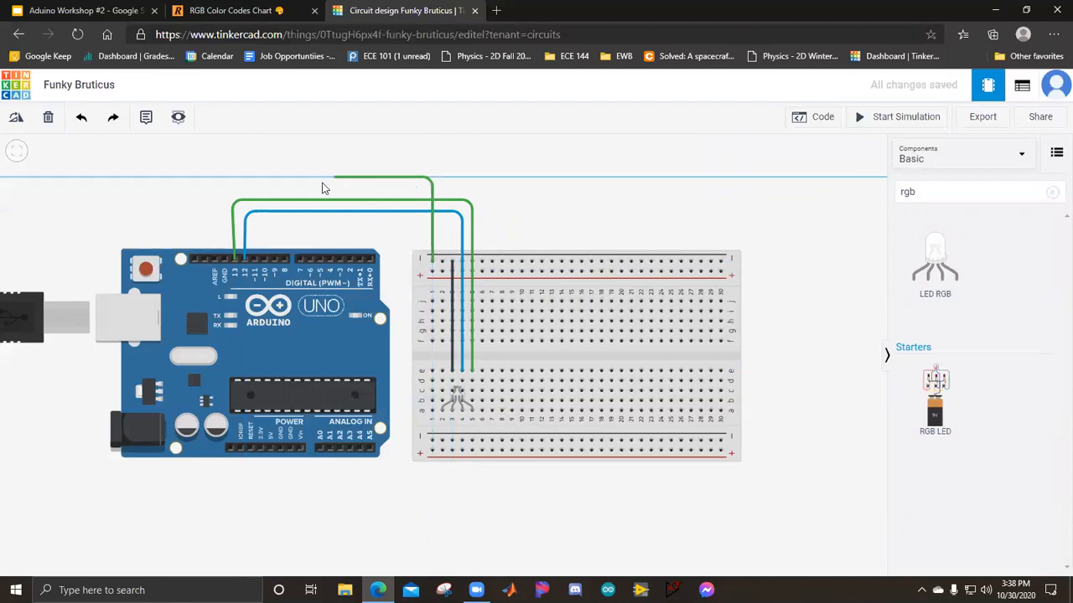
left_click(222, 181)
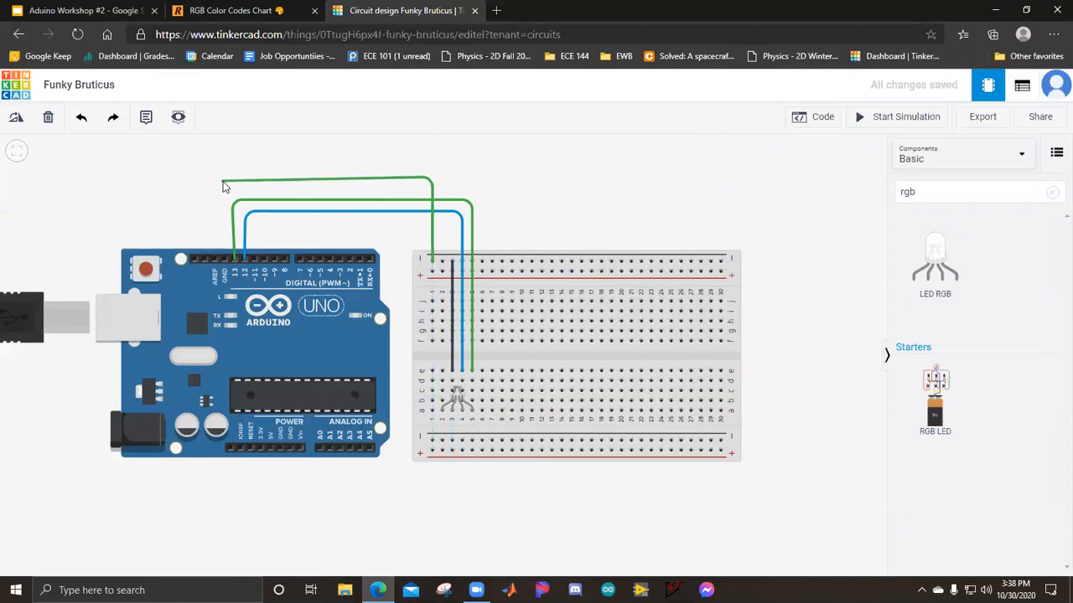
left_click(224, 257)
left_click(780, 178)
left_click(779, 195)
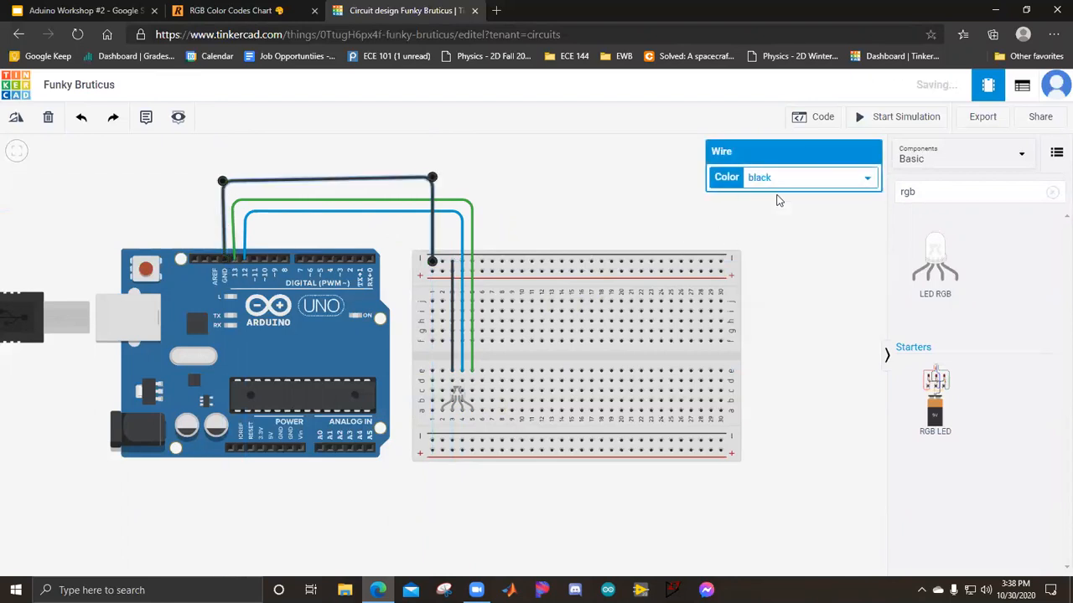
Step: Run a wire from breadboard column 2, row e, to Arduino pin 11 and color it red
left_click(441, 390)
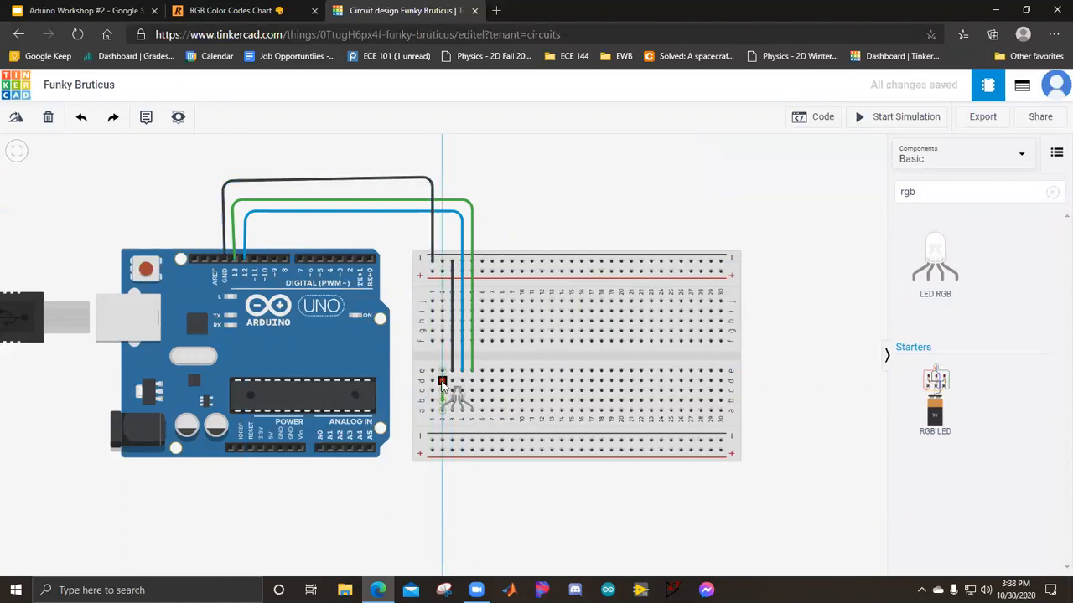
key("Escape")
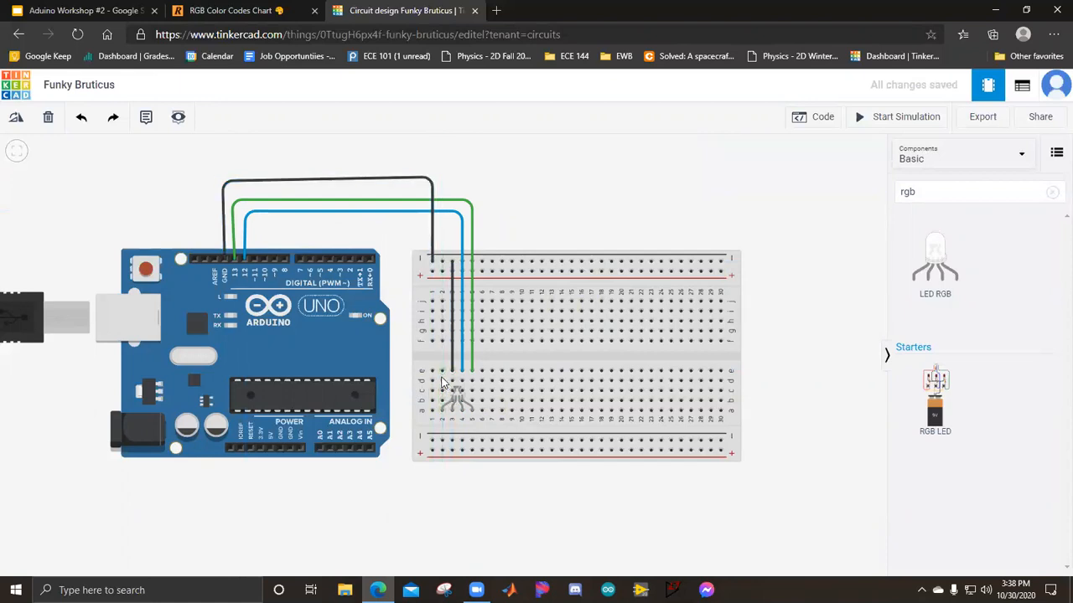
left_click(443, 374)
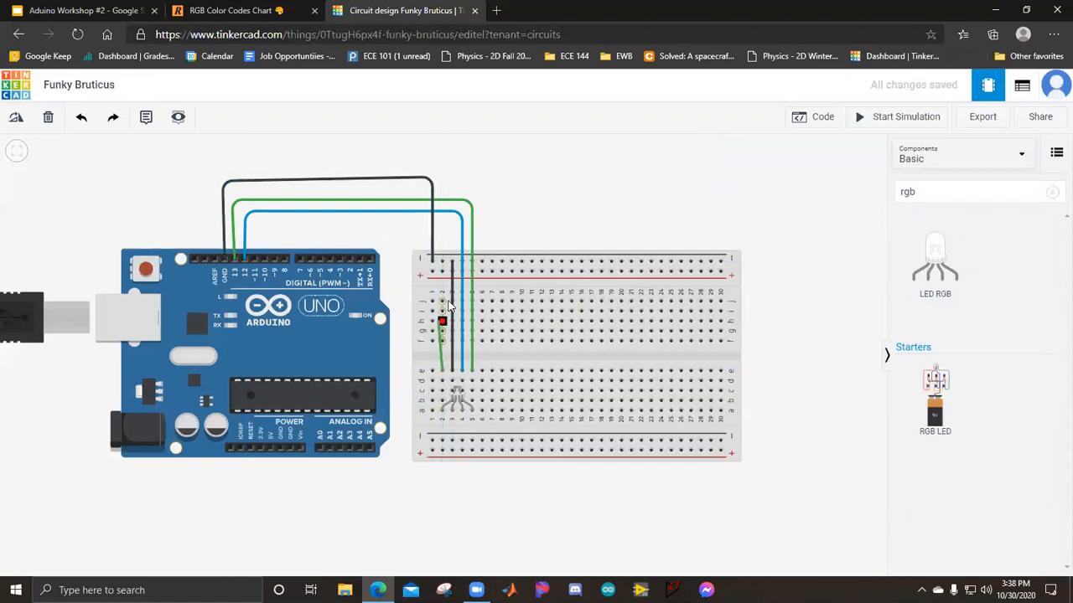
left_click(434, 221)
left_click(254, 219)
left_click(253, 257)
left_click(781, 181)
left_click(755, 208)
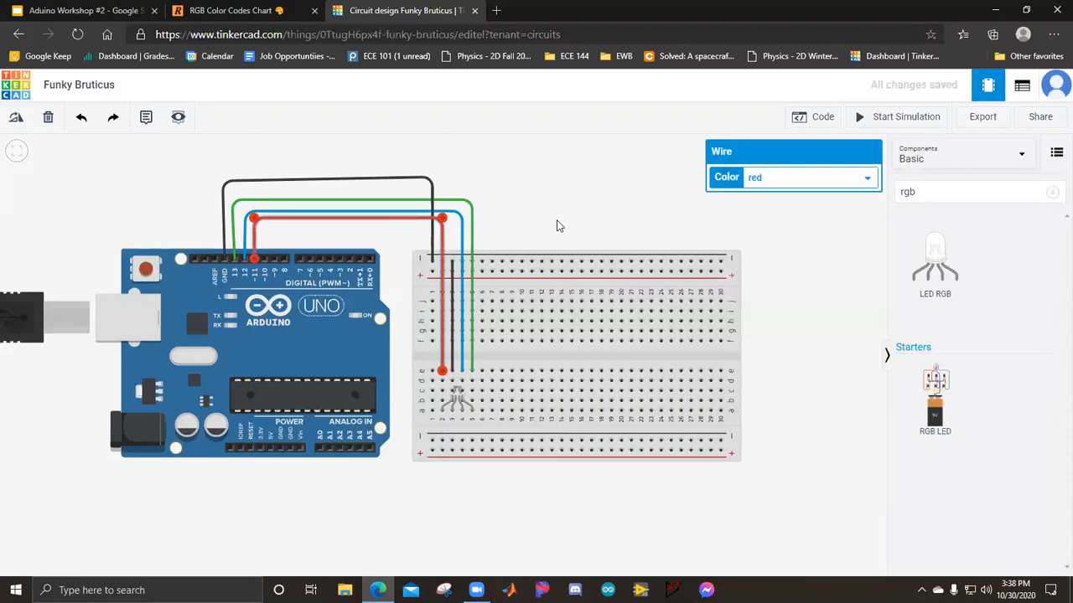
left_click(581, 220)
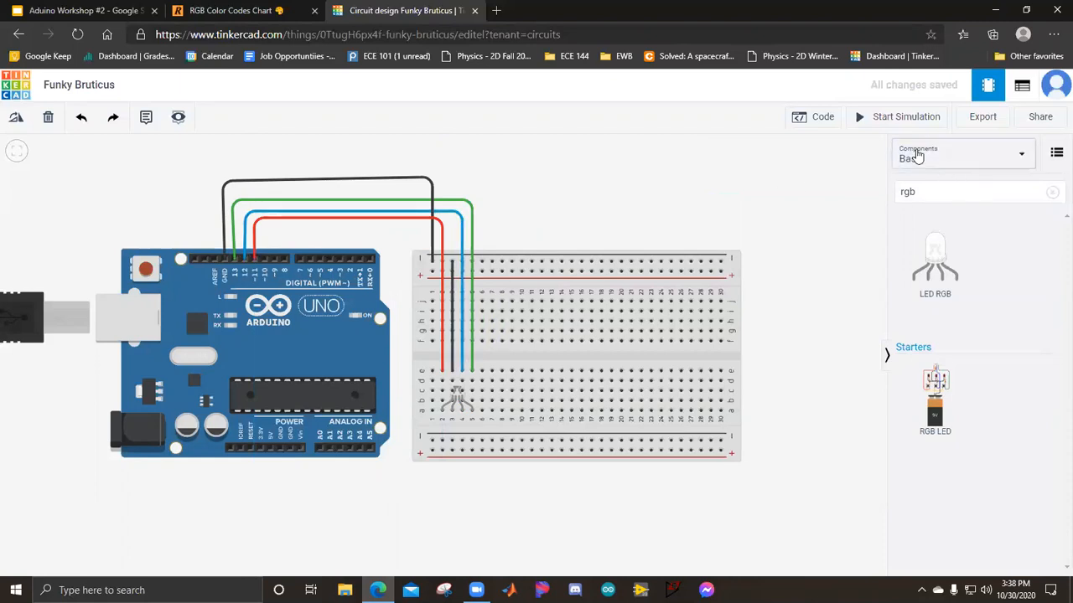
Step: Open the Arduino's code and switch the editor from Blocks to Text, discarding the blocks
left_click(809, 117)
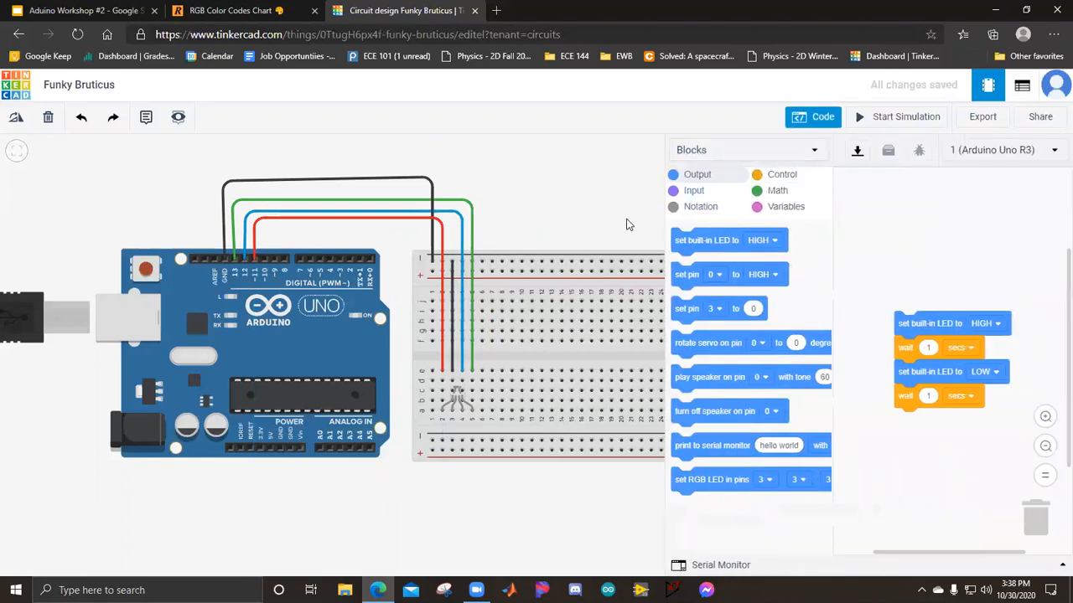
left_click(787, 150)
left_click(735, 211)
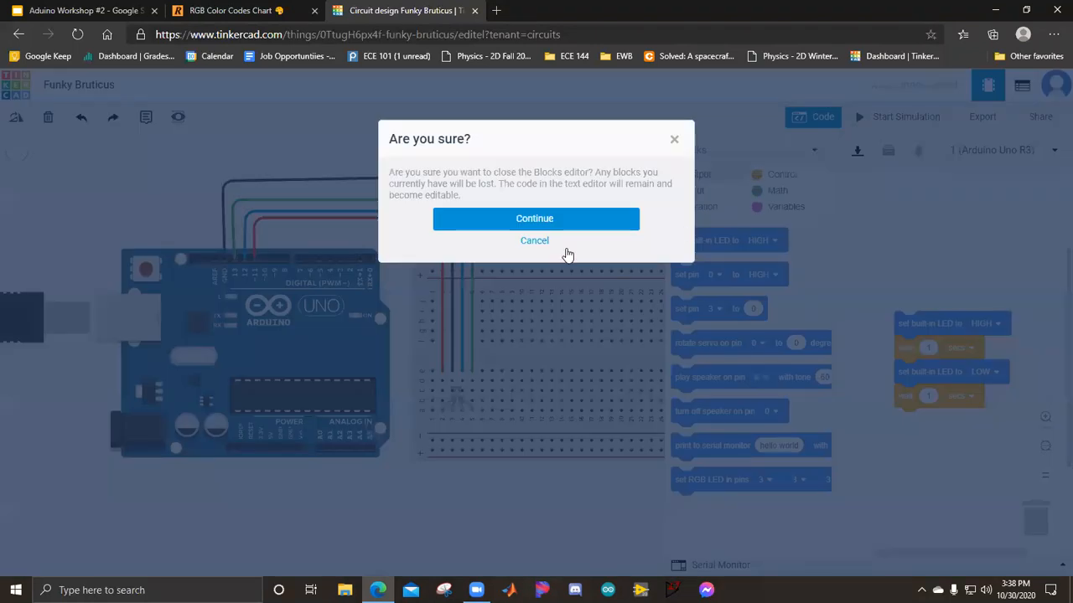
left_click(568, 222)
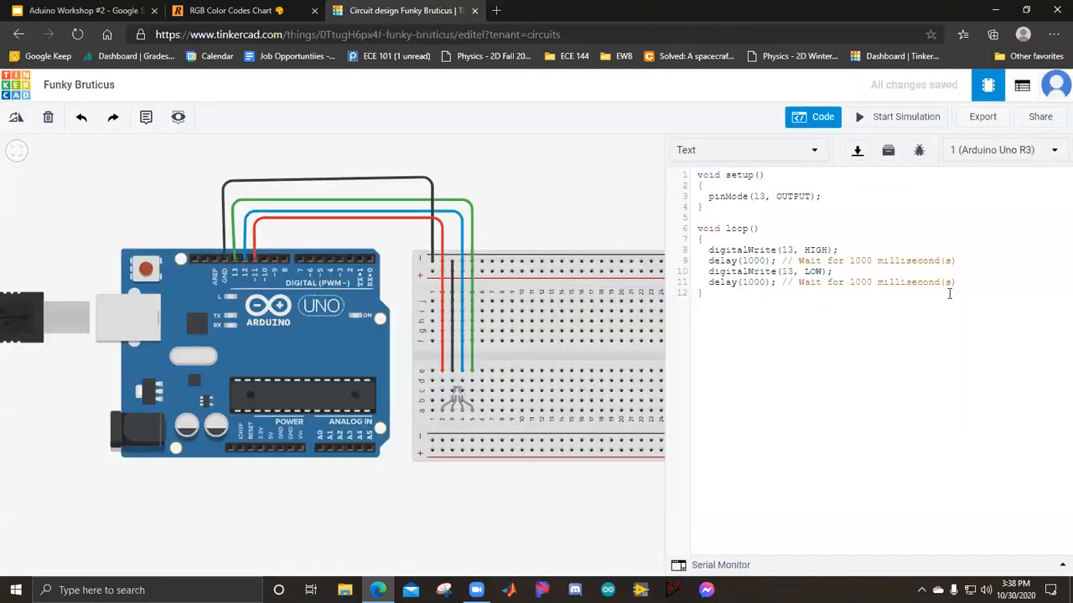
Step: Switch to the workshop slides and compare the pin declarations in slide 9's code with those on slide 7
left_click(84, 10)
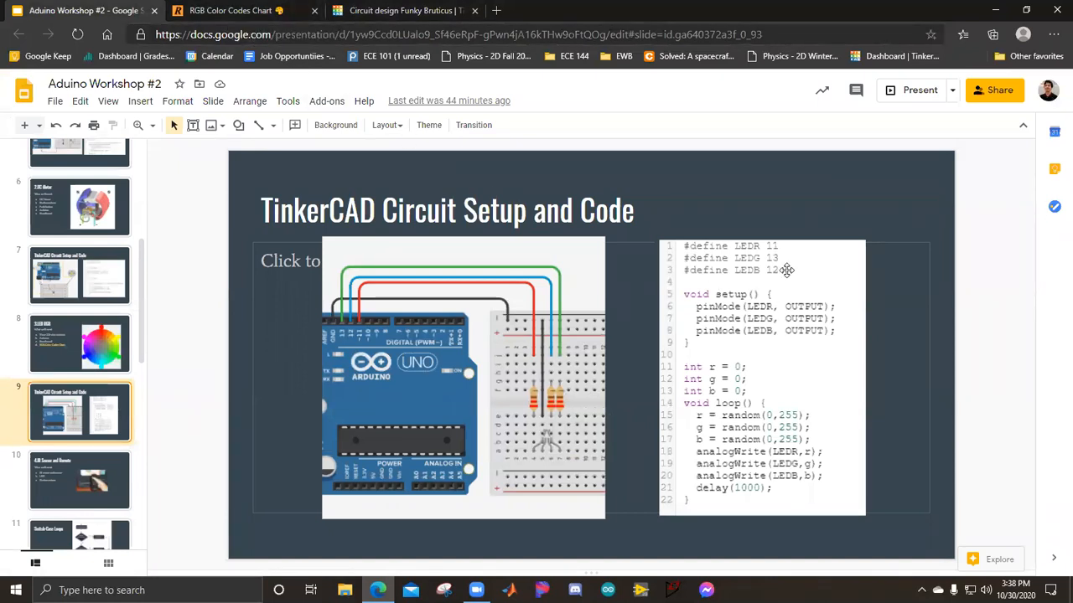
left_click(792, 271)
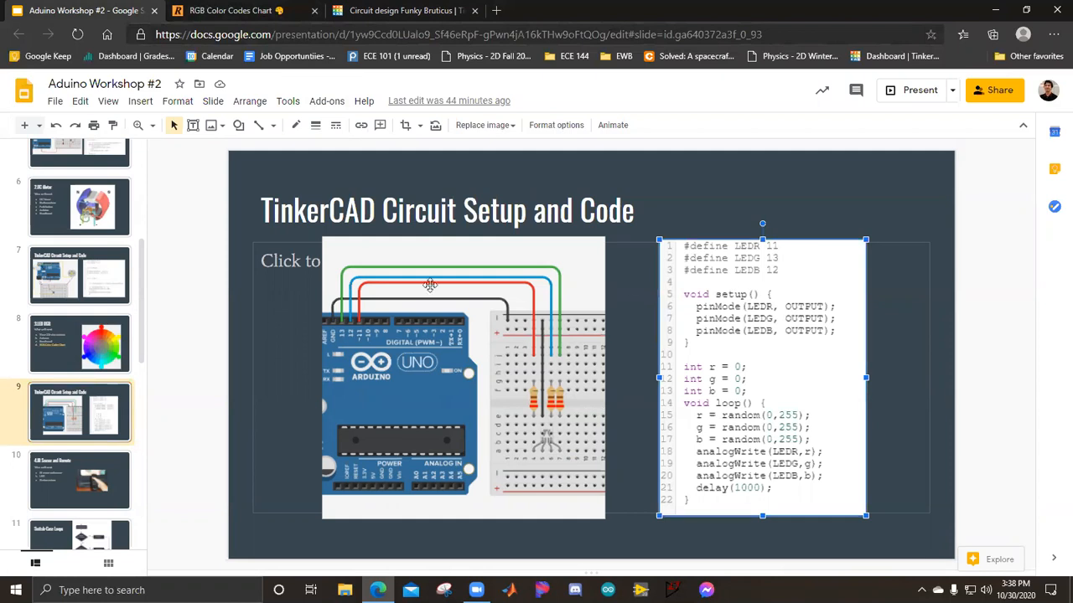
left_click(78, 284)
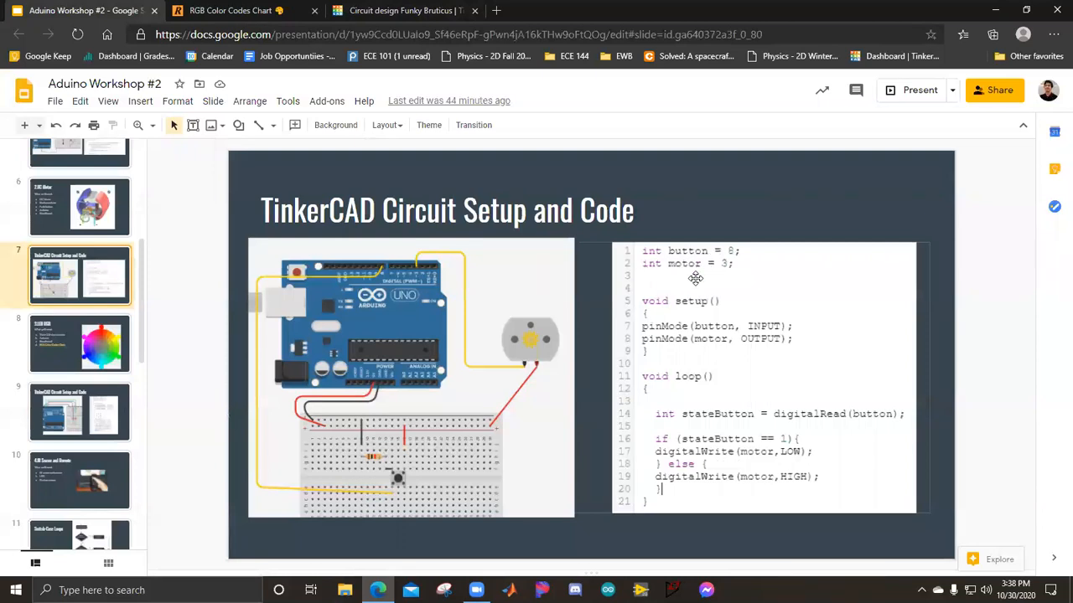
left_click(94, 423)
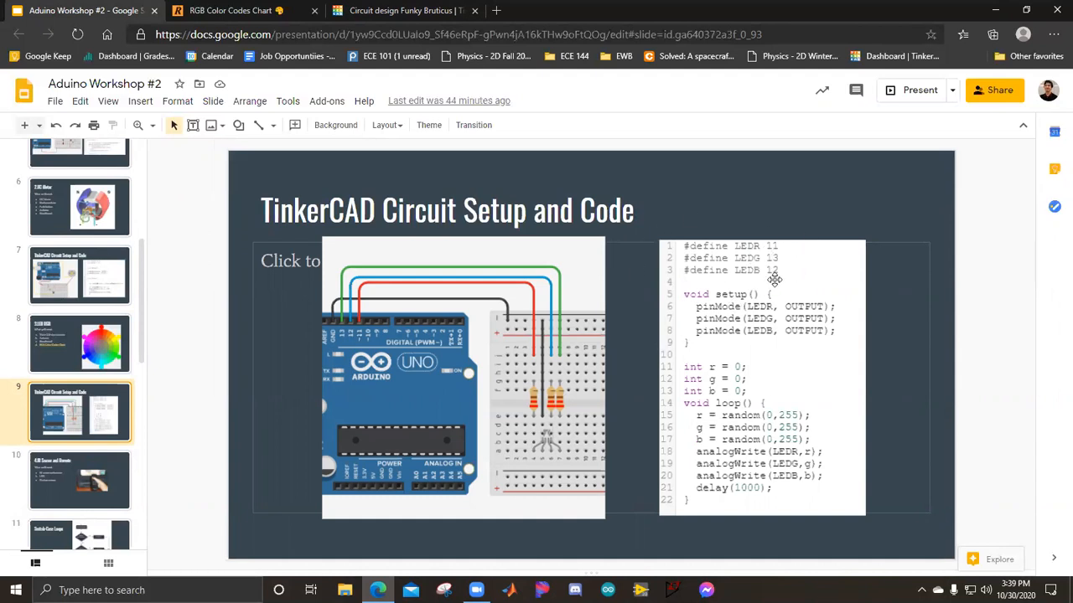
Step: Return to Tinkercad and add the line #define LEDR 11 above void setup(), following slide 9's code
left_click(413, 14)
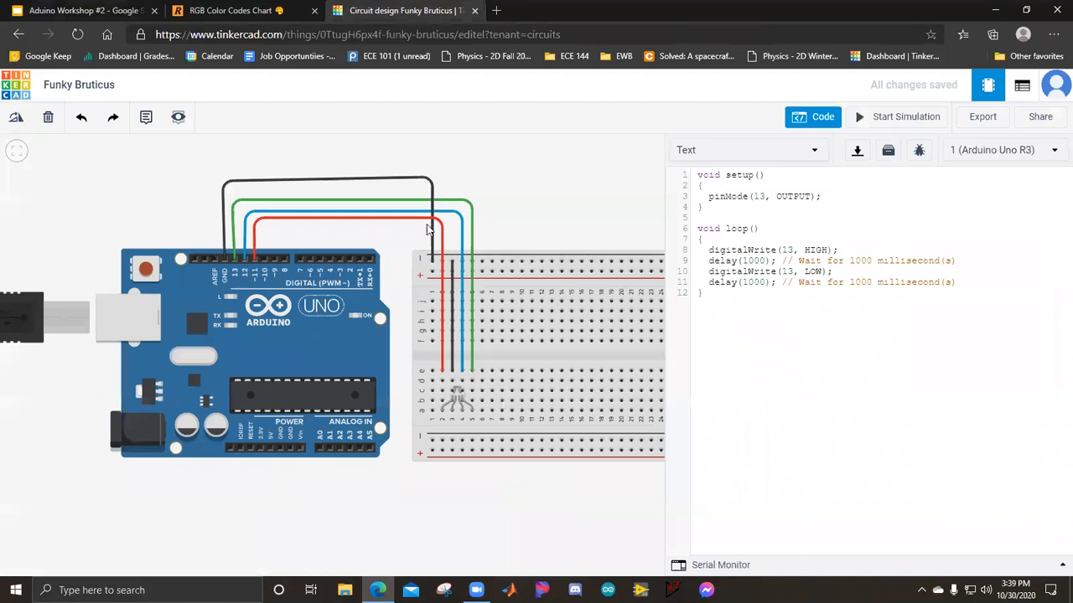
type("#")
key("Return")
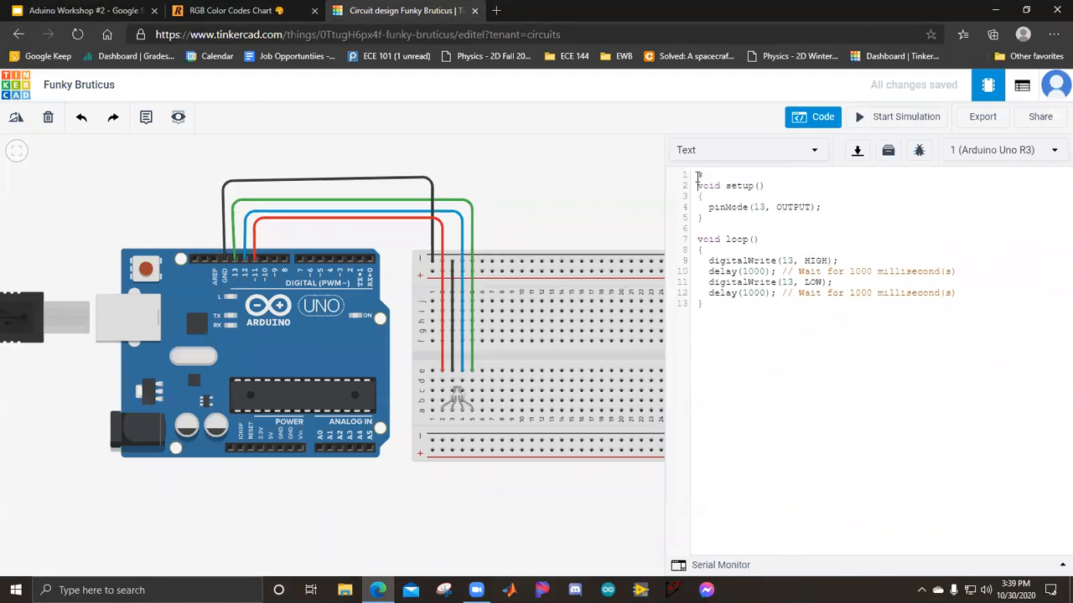
type("DEFINE")
left_click(47, 11)
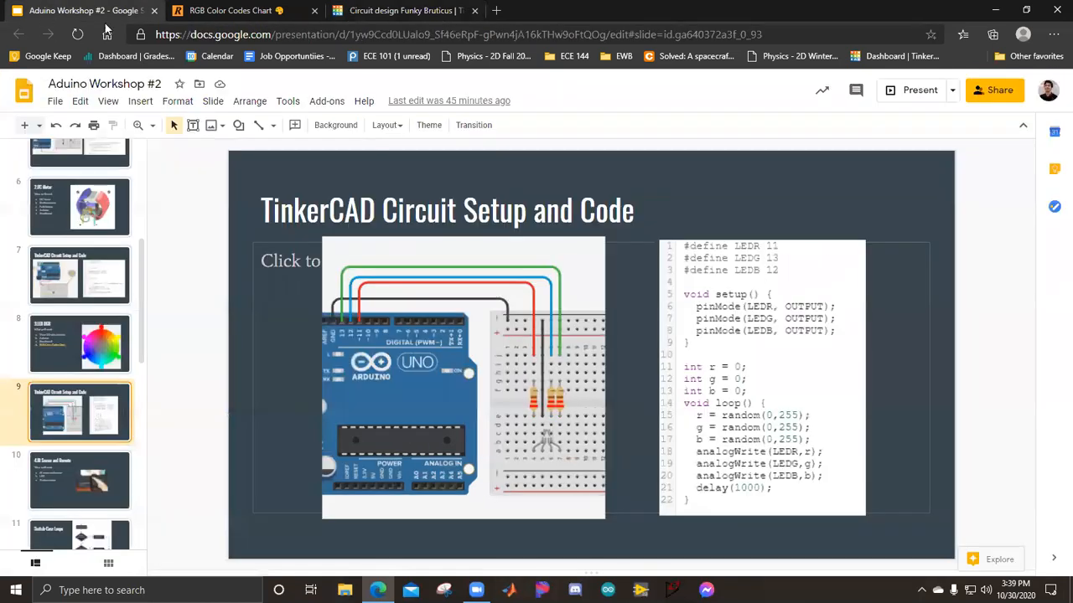
left_click(414, 10)
double_click(724, 176)
type("define")
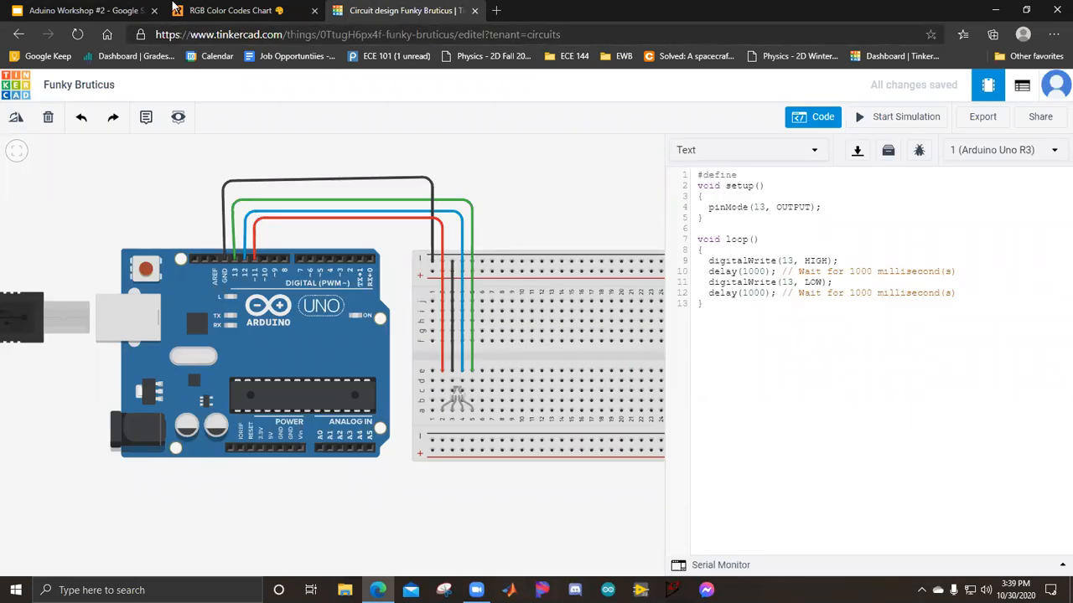
left_click(120, 14)
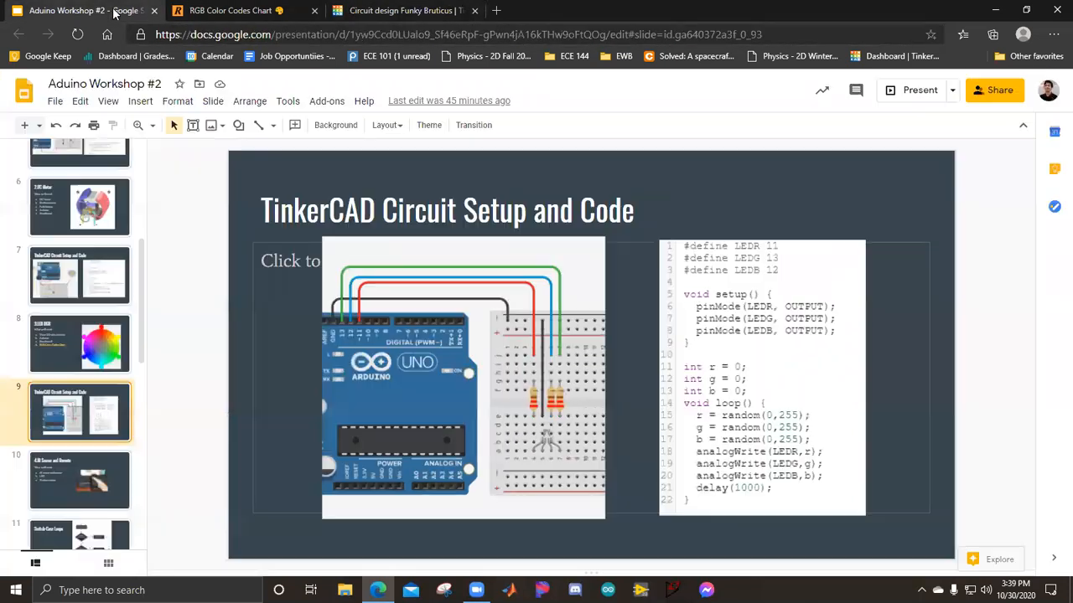
left_click(443, 10)
type("e LEDR")
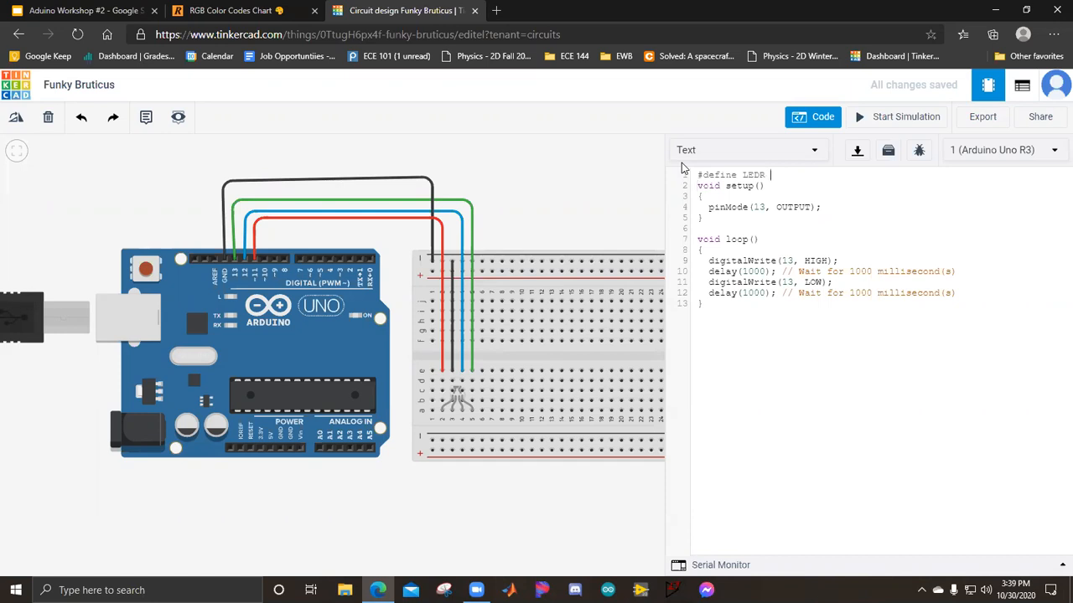
type("11")
key("Return")
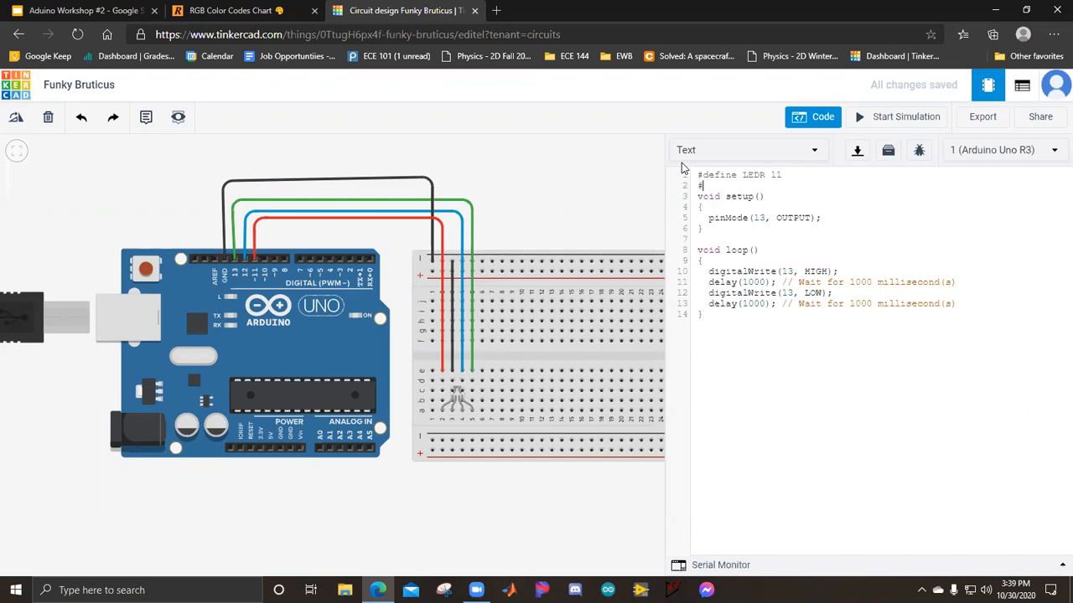
Step: Add #define LEDB 12 and #define LEDG 13 below the LEDR definition
type("#define LEDB 12")
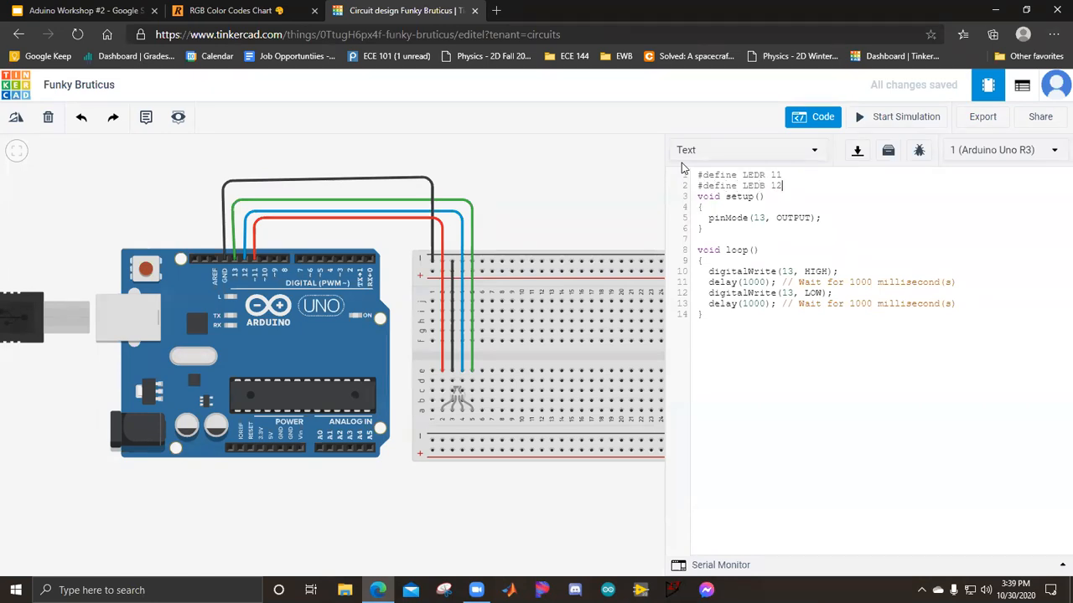
key("Return")
type("#define LED")
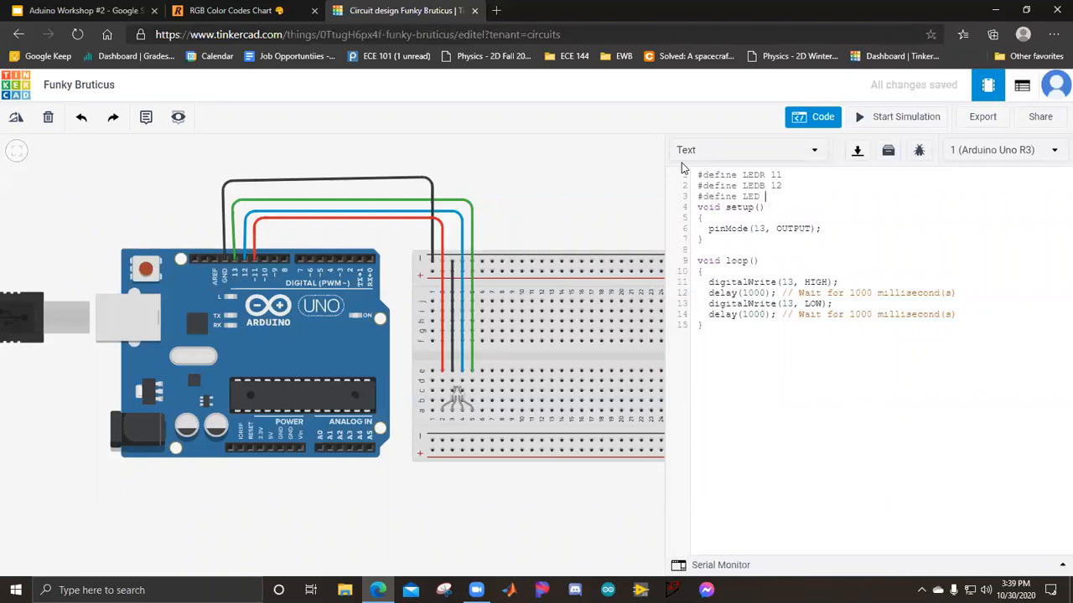
type("G 13")
Step: In setup, replace pin 13 with LEDR in the pinMode line and duplicate it for LEDB and LEDG as outputs
double_click(757, 229)
type("LEDR")
left_click_drag(831, 227, 711, 230)
key("ctrl+c")
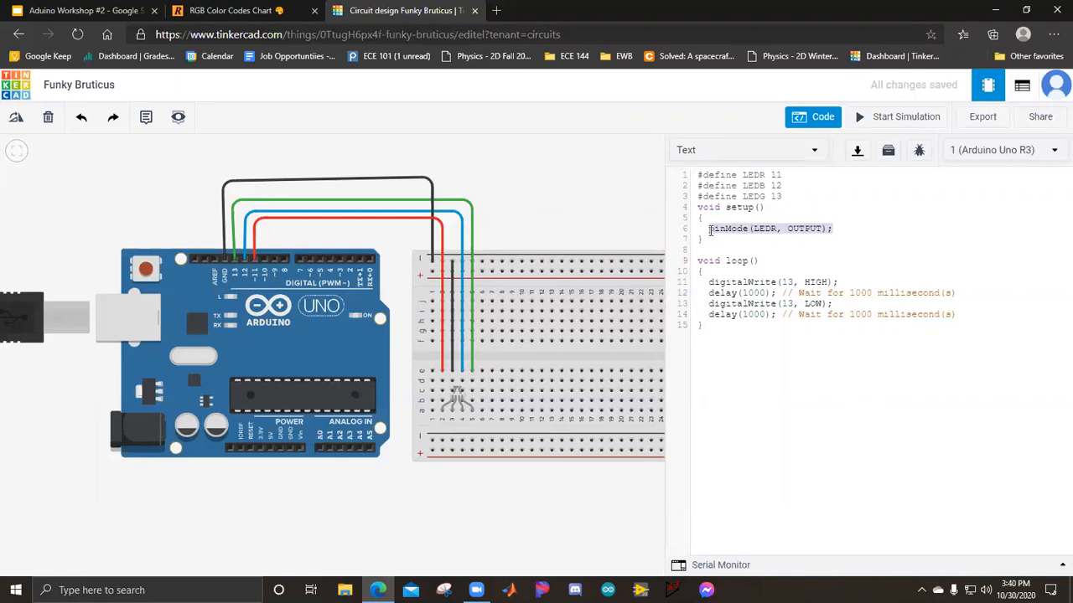
left_click(834, 229)
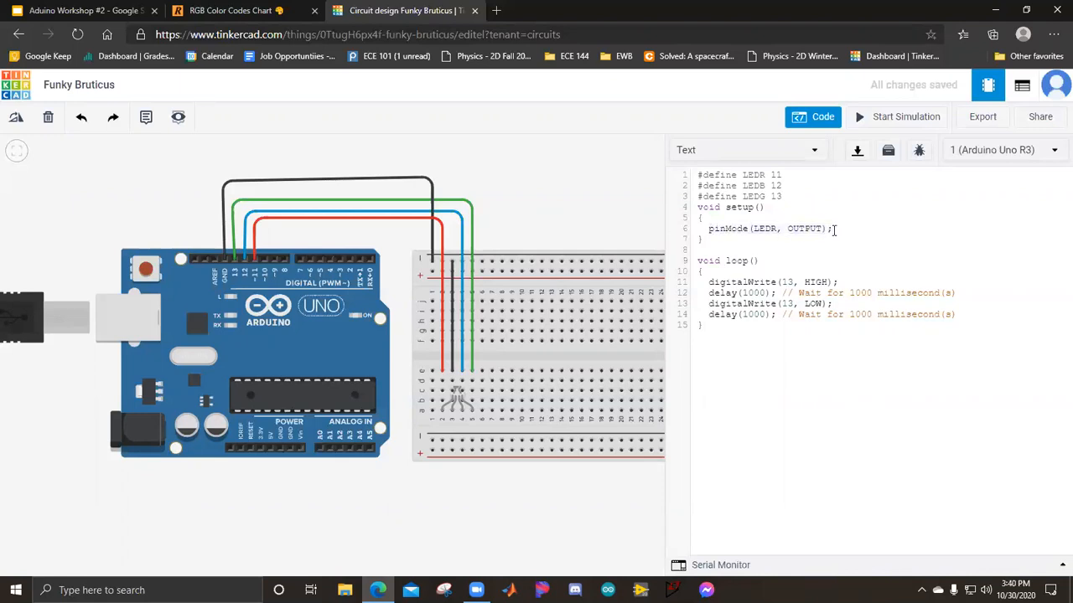
key("Return")
key("ctrl+v")
key("Return")
key("ctrl+v")
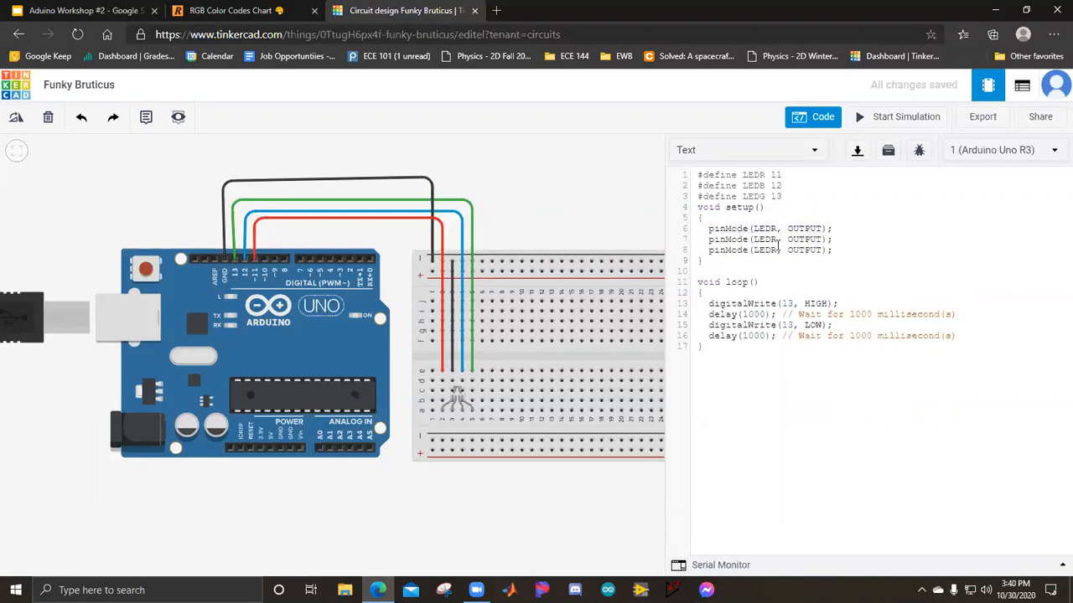
key("BackSpace")
type("B")
Step: Check slide 9's code and replace the loop's blink lines with int r = 0;, int b = 0; and int g = 0;
left_click(121, 10)
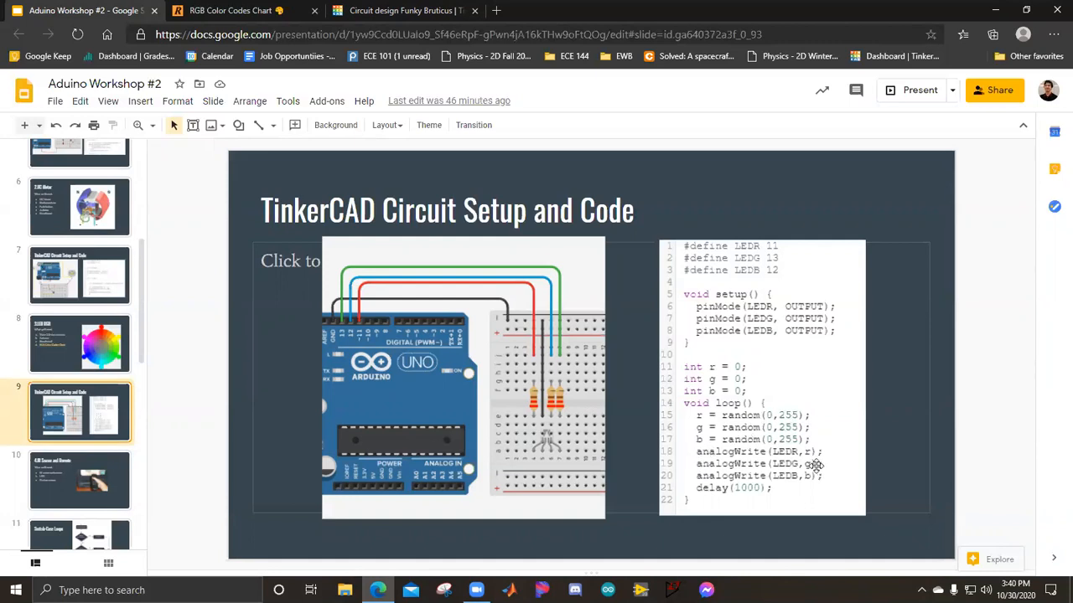
left_click(410, 23)
left_click_drag(962, 336, 708, 304)
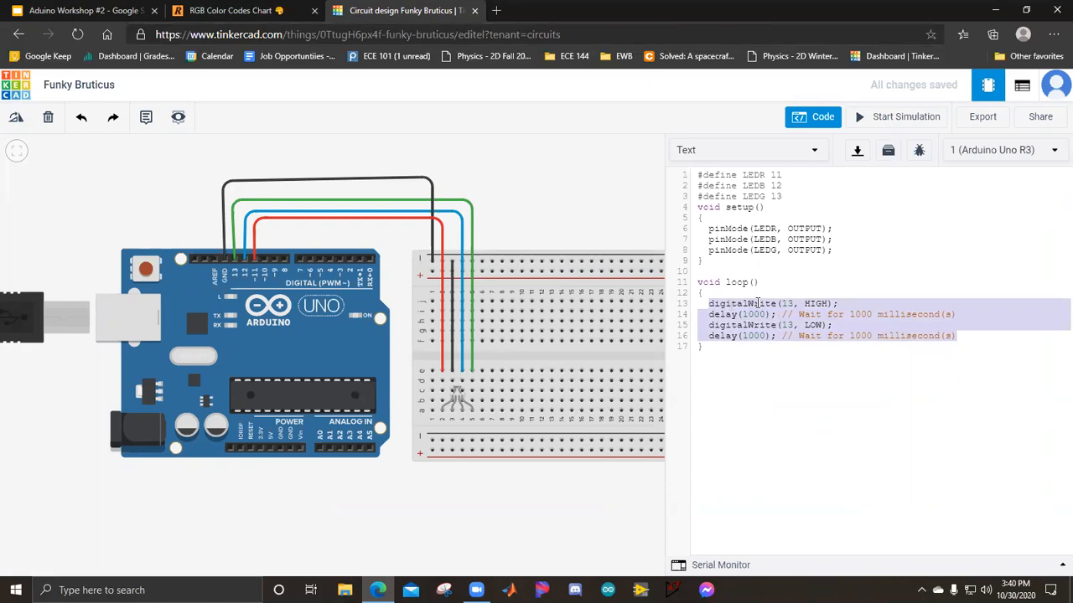
type("IN")
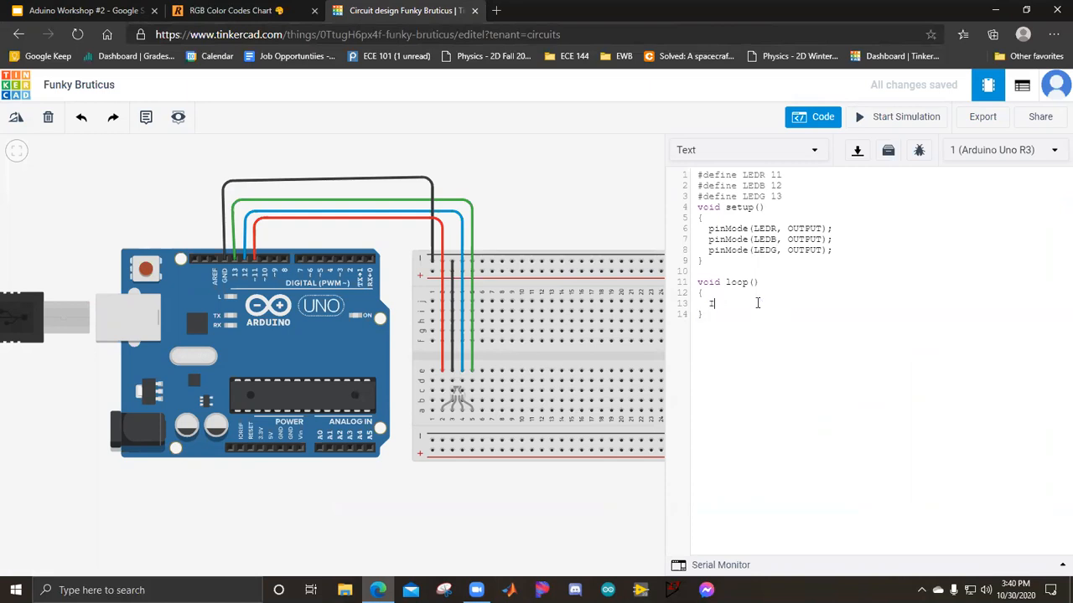
type("nt ")
type("int")
key("Return")
type("int g = 0;")
key("Return")
Step: Check slide 9 again and move the r, b and g declarations out of the loop to just above void loop()
left_click(80, 10)
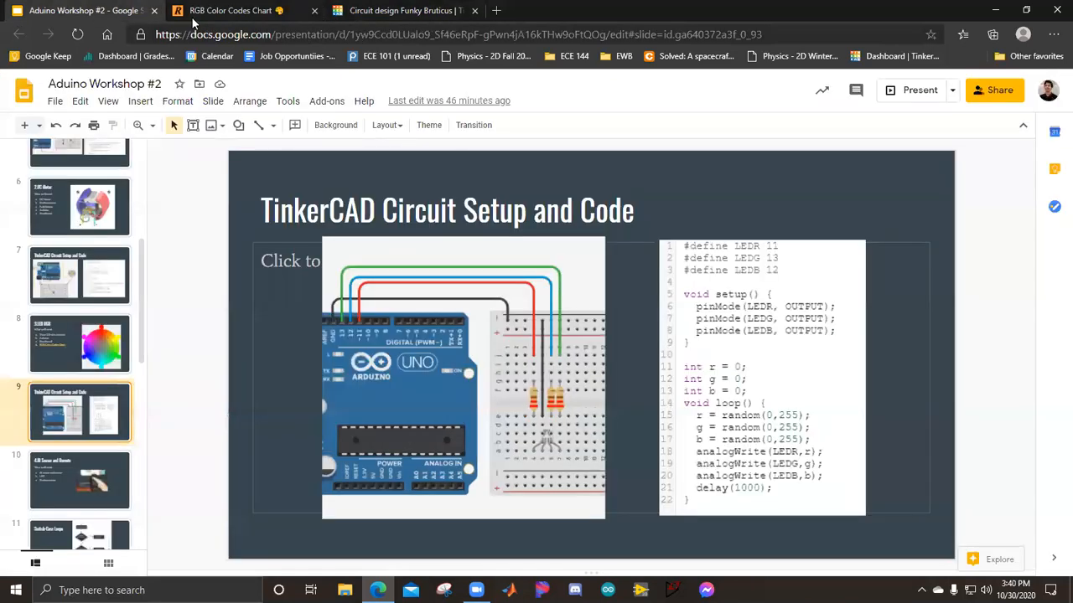
left_click(411, 10)
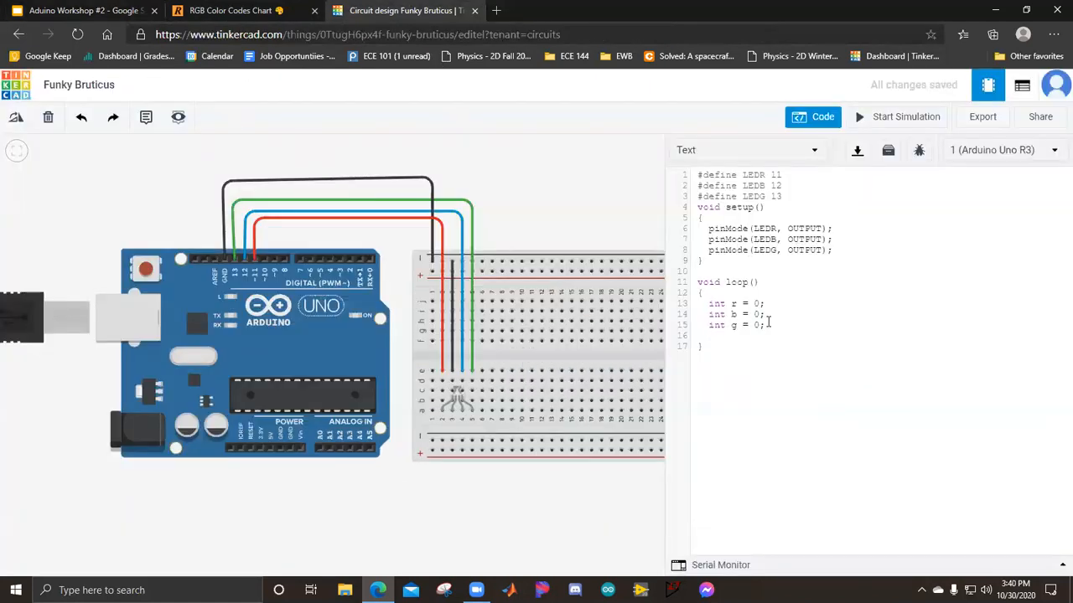
left_click_drag(780, 335, 712, 307)
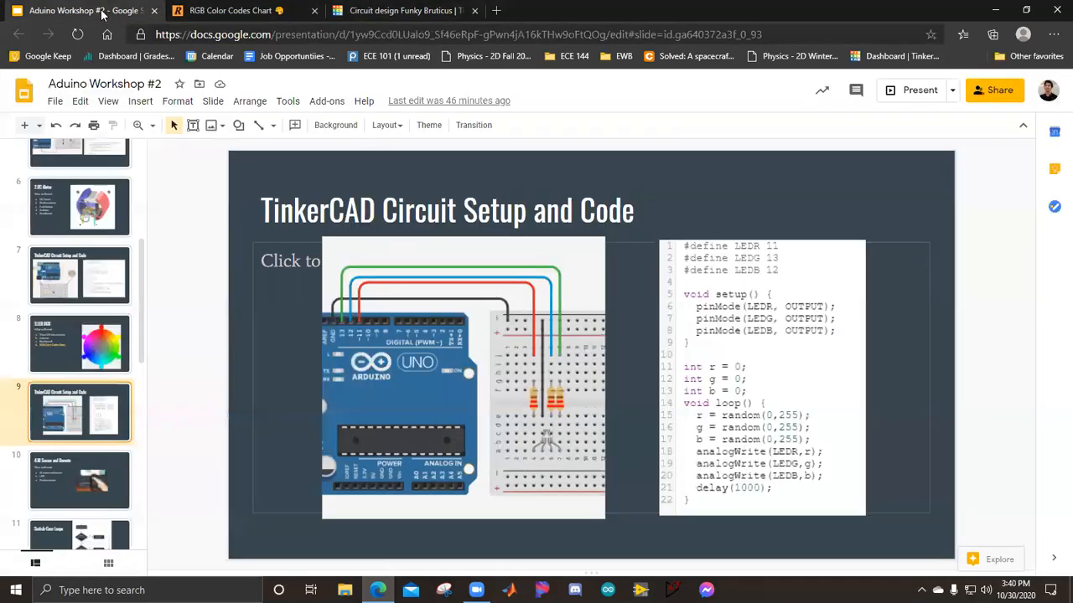
left_click(117, 10)
left_click(392, 10)
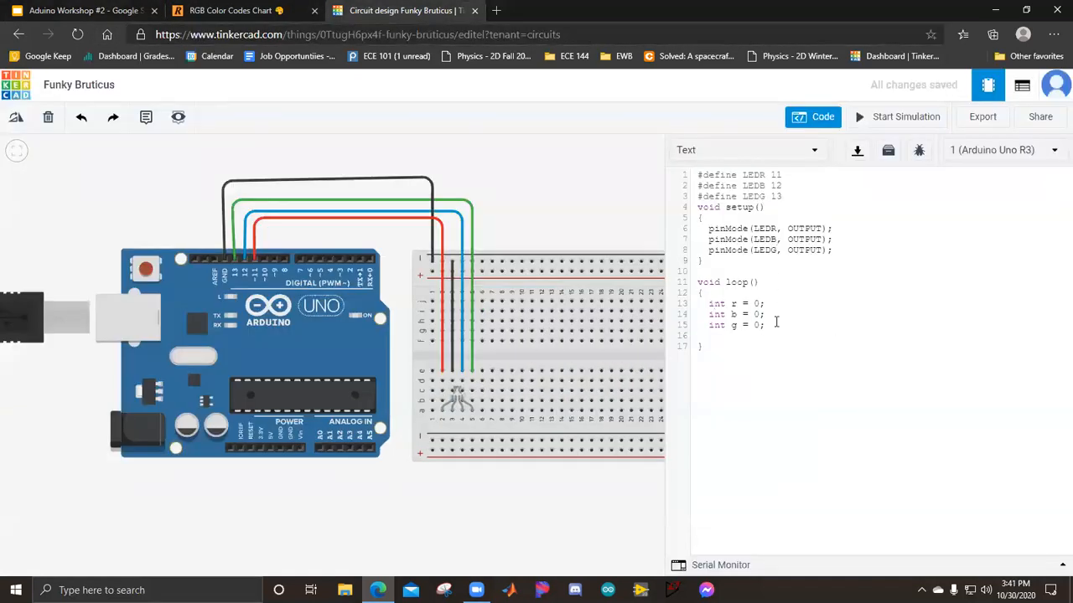
left_click_drag(766, 325, 704, 305)
key("ctrl+c")
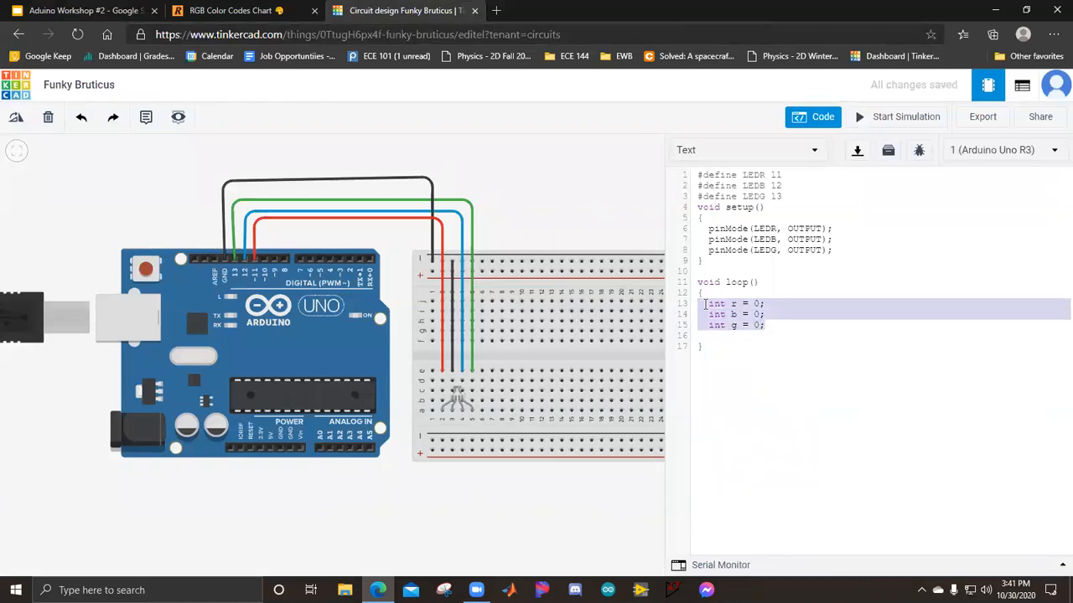
key("BackSpace")
left_click(712, 274)
key("ctrl+v")
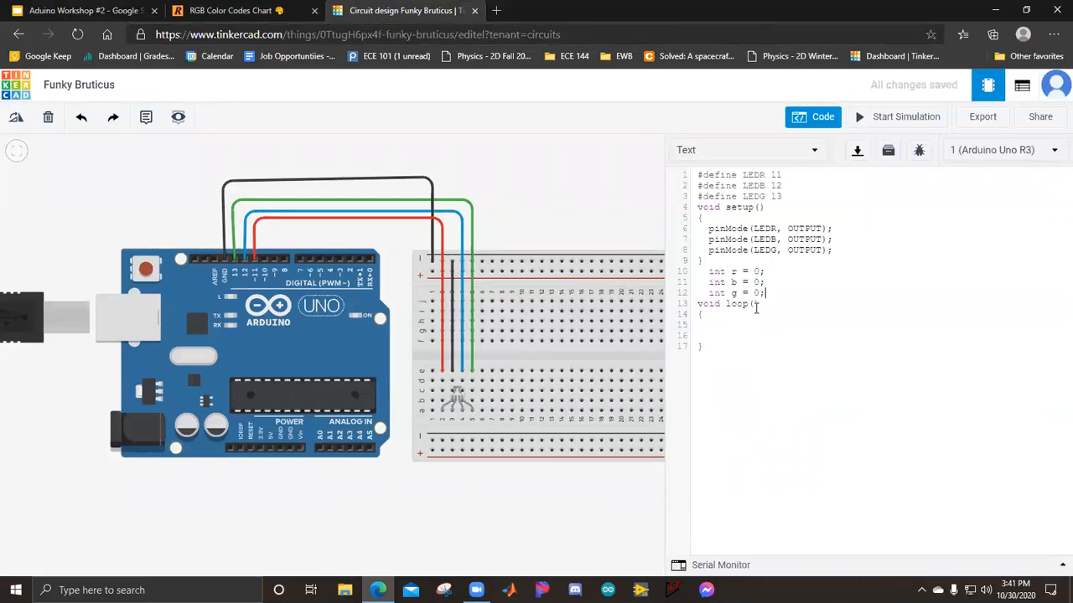
Step: Inside the loop, assign random(0,255) to r, b and g on separate lines
left_click(736, 325)
key("Return")
type("r = random(0,255)")
key("Return")
key("BackSpace")
type(";")
key("Return")
type("b = rando")
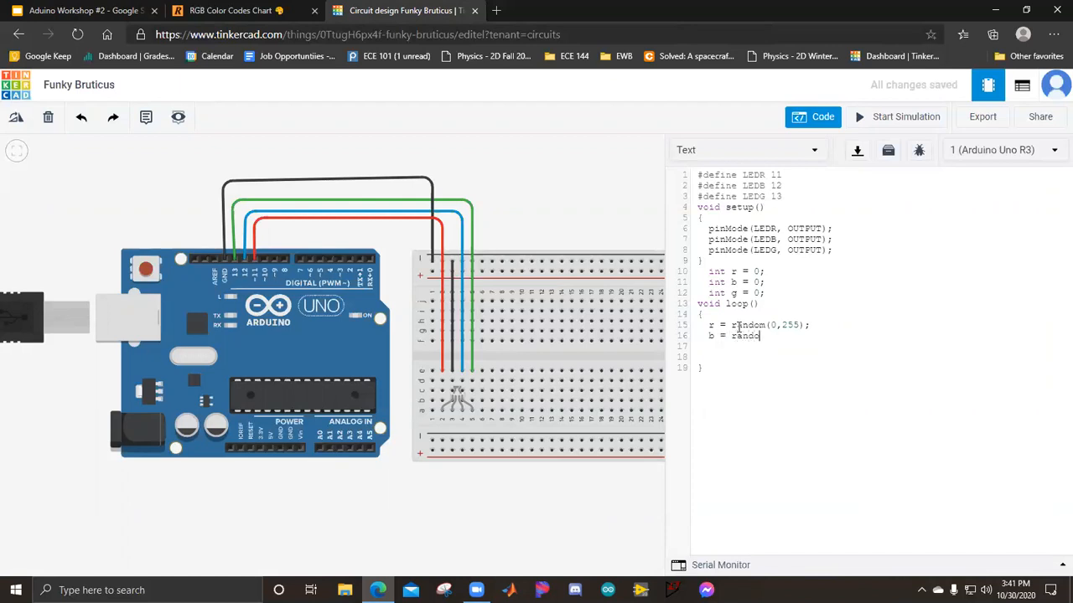
type("m(0,255);")
key("Return")
type("g = random(0,255);")
key("Return")
Step: Check slide 9's code and add Serial.begin(9600); as the first line of setup
left_click(74, 17)
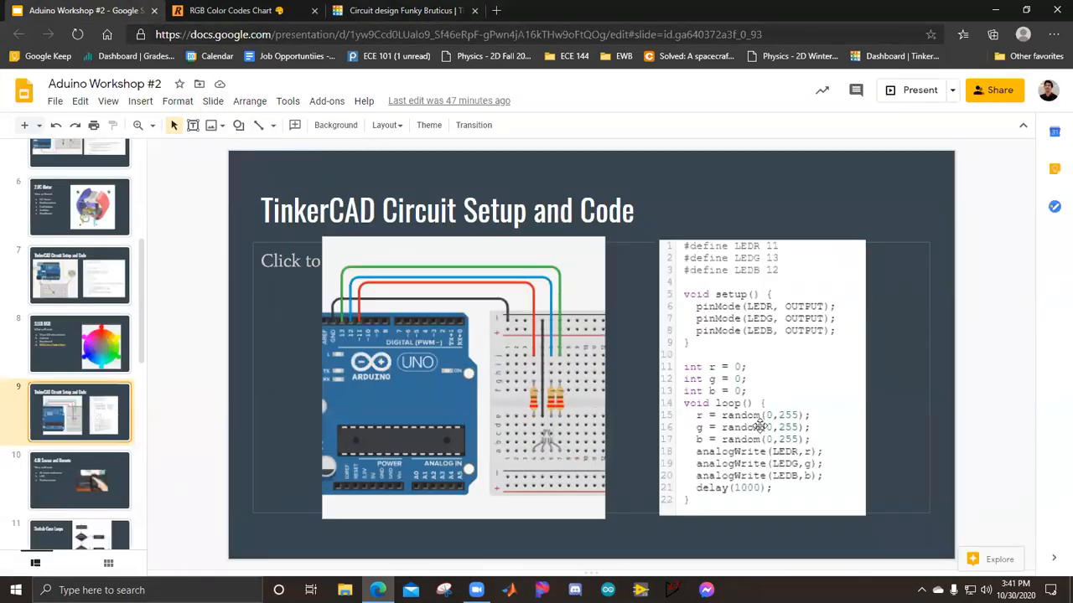
left_click(456, 11)
left_click(743, 219)
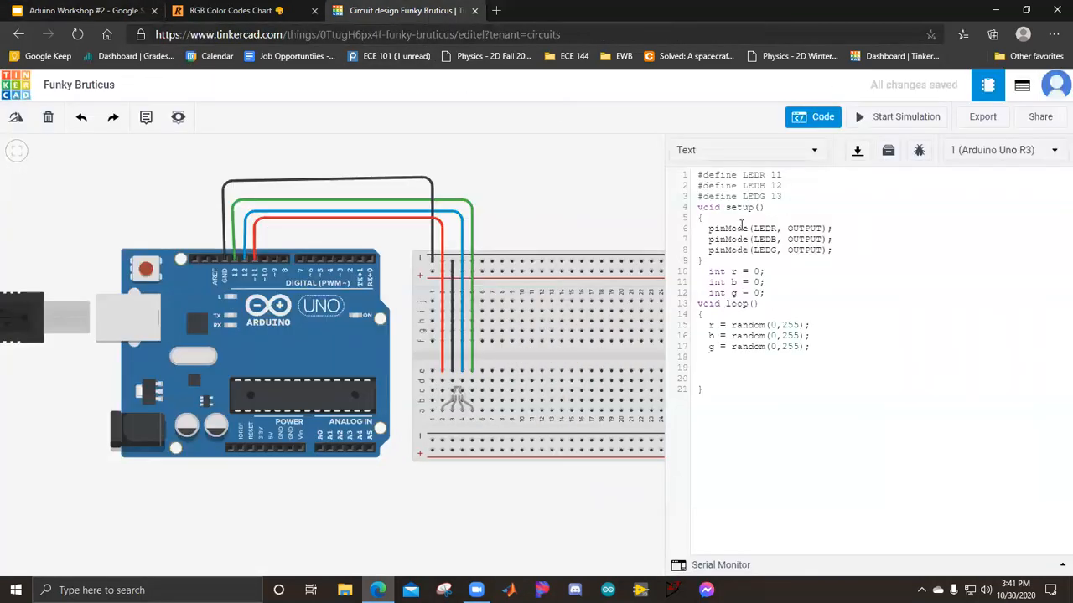
key("Return")
type("S")
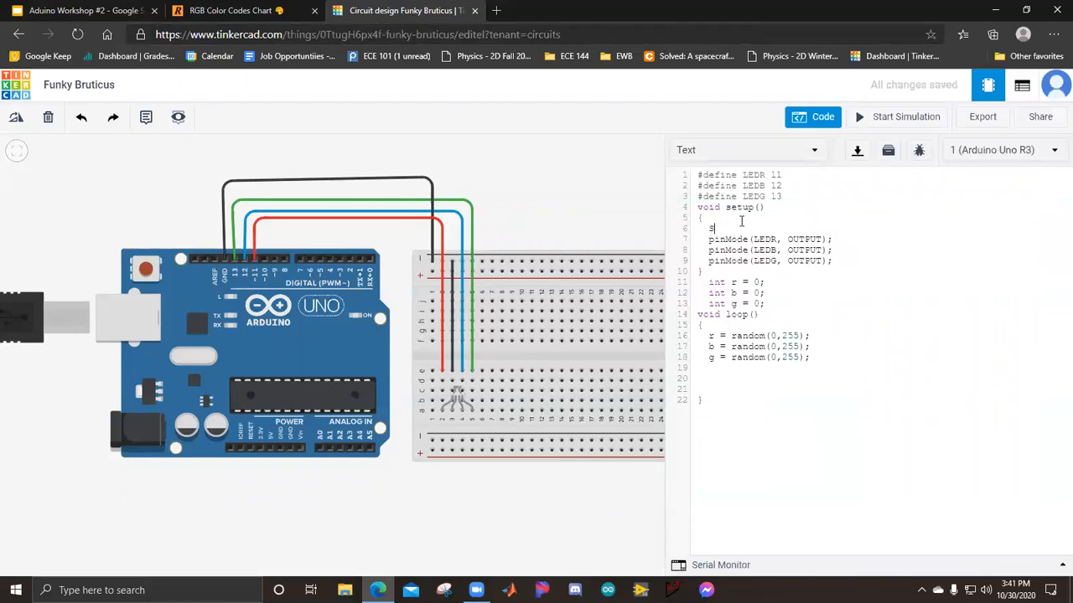
type("erial.begin(9600);")
Step: Consult the serial output code on slide 5 and add Serial.print(r); after the random assignments in the loop
left_click(725, 369)
type("Ser")
left_click(141, 11)
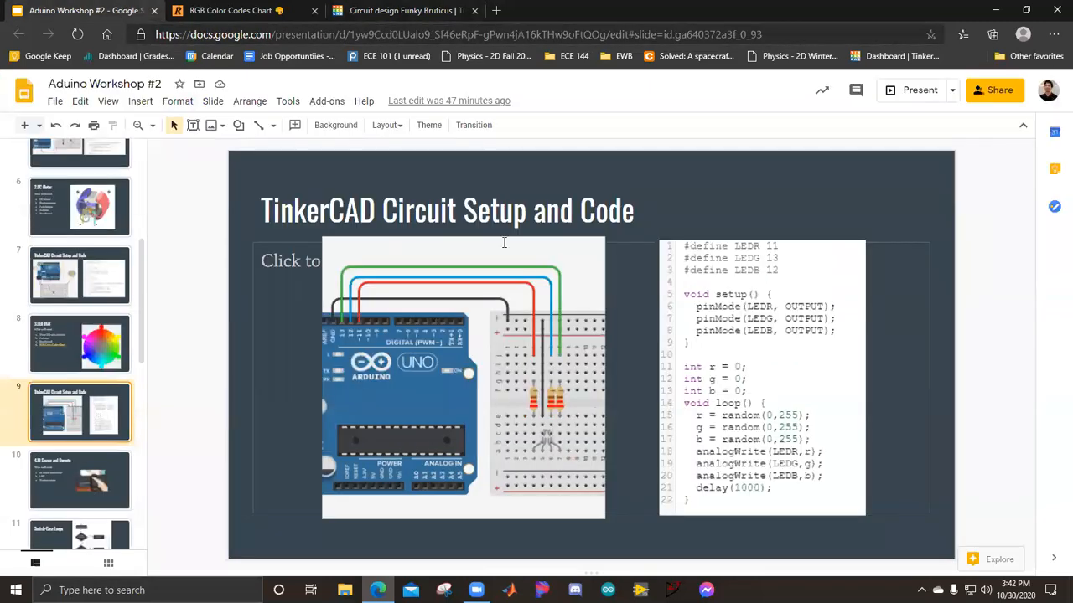
left_click(82, 286)
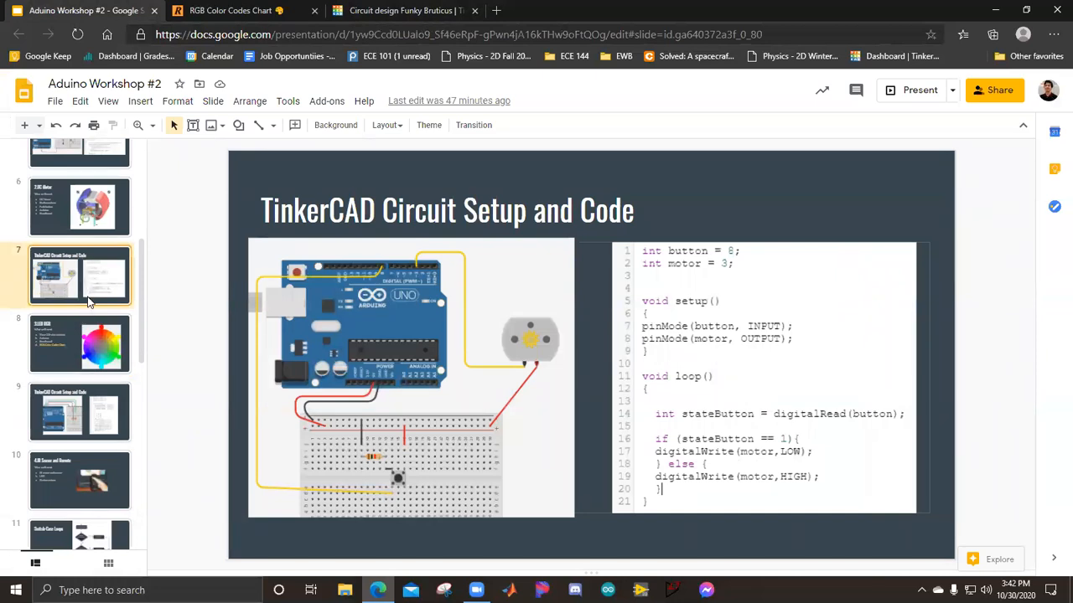
scroll(88, 235, "up", 3)
left_click(87, 254)
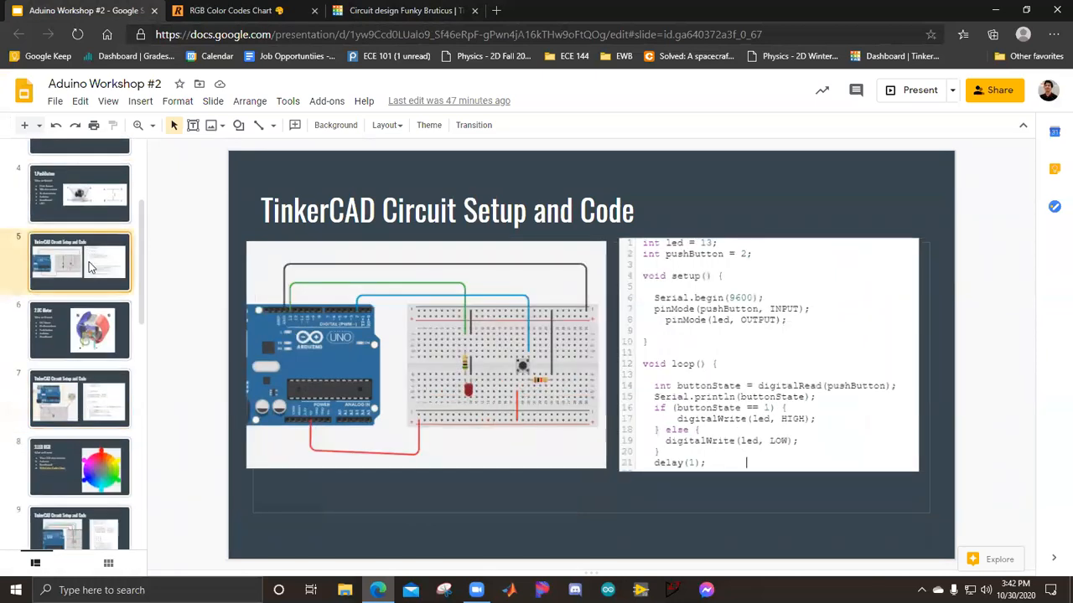
left_click(402, 10)
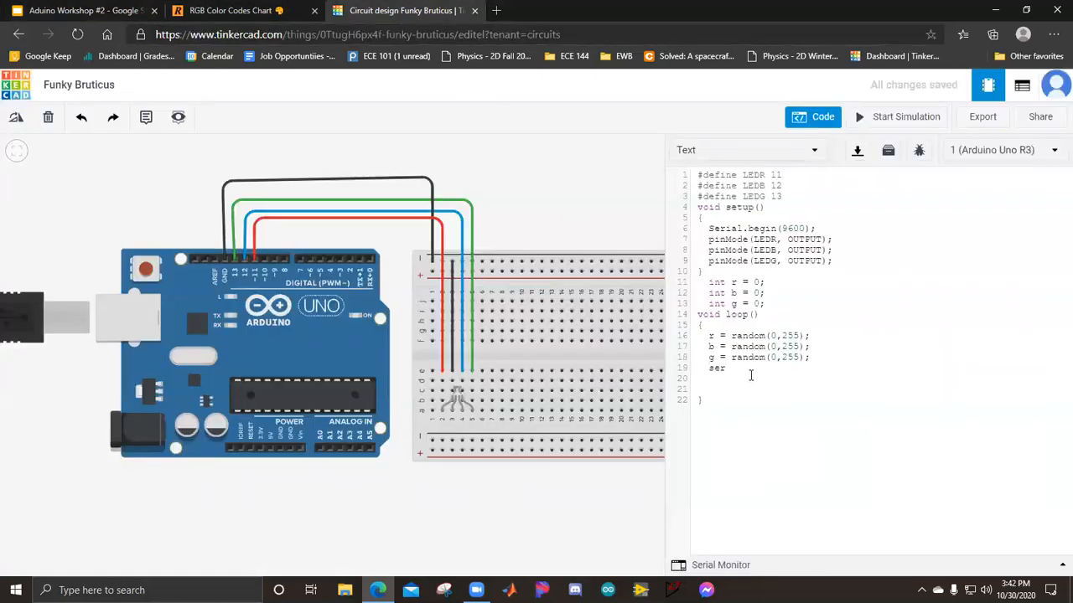
key("BackSpace")
key("BackSpace")
key("BackSpace")
type("Sr")
key("BackSpace")
type("erial.print(r);")
Step: Duplicate the Serial.print line twice below itself and turn the last copy into println
key("ctrl+shift+Left")
key("ctrl+shift+Left")
key("ctrl+shift+Left")
key("ctrl+shift+Left")
key("ctrl+shift+Left")
key("ctrl+c")
key("End")
key("Return")
key("ctrl+v")
key("Return")
key("ctrl+v")
type("ln")
Step: Edit the three print lines to output r + ' ', b + ' ' and g
key("Right")
key("Delete")
key("BackSpace")
type("+ ' '")
left_click(786, 379)
key("BackSpace")
type("b + ' '")
left_click(794, 391)
type("g")
left_click(786, 368)
left_click(812, 390)
key("Tab")
Step: Check the analogWrite code on slide 9 and add analogWrite(LEDR, r); below the serial print lines in the loop
left_click(92, 13)
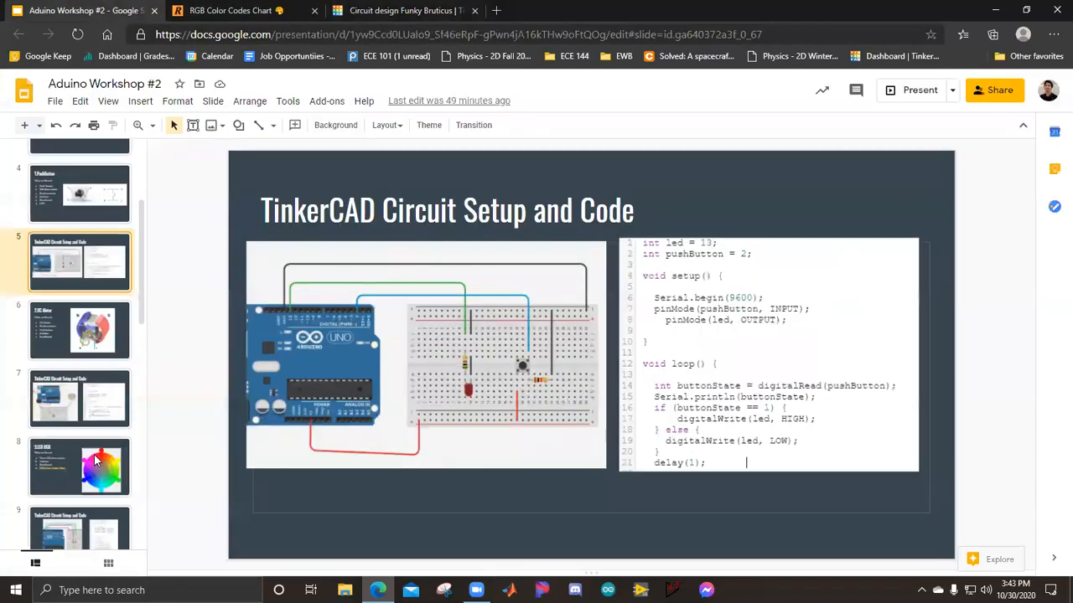
left_click(77, 520)
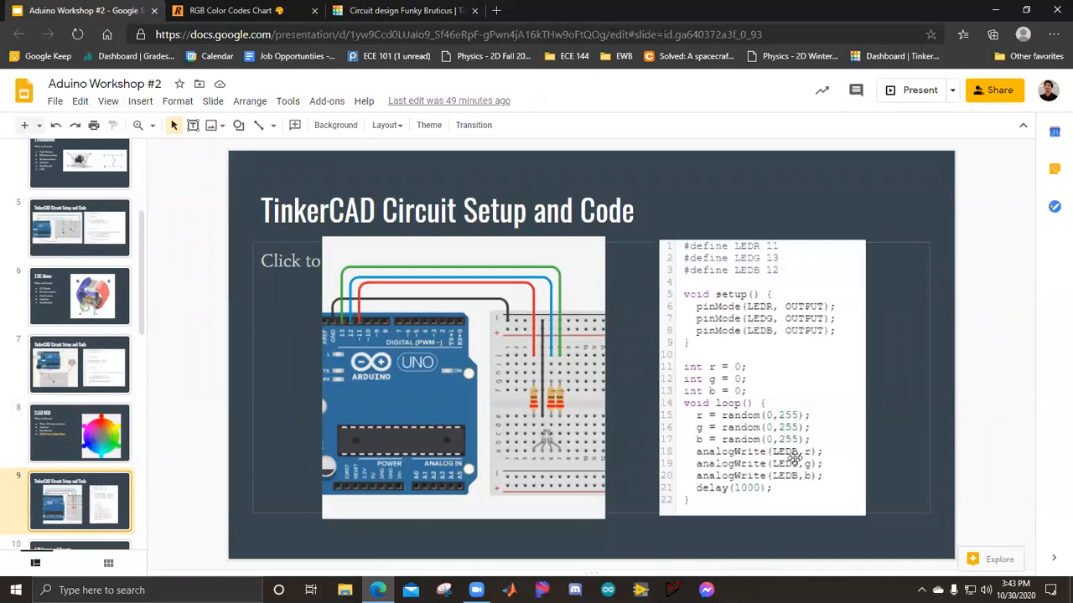
left_click(381, 8)
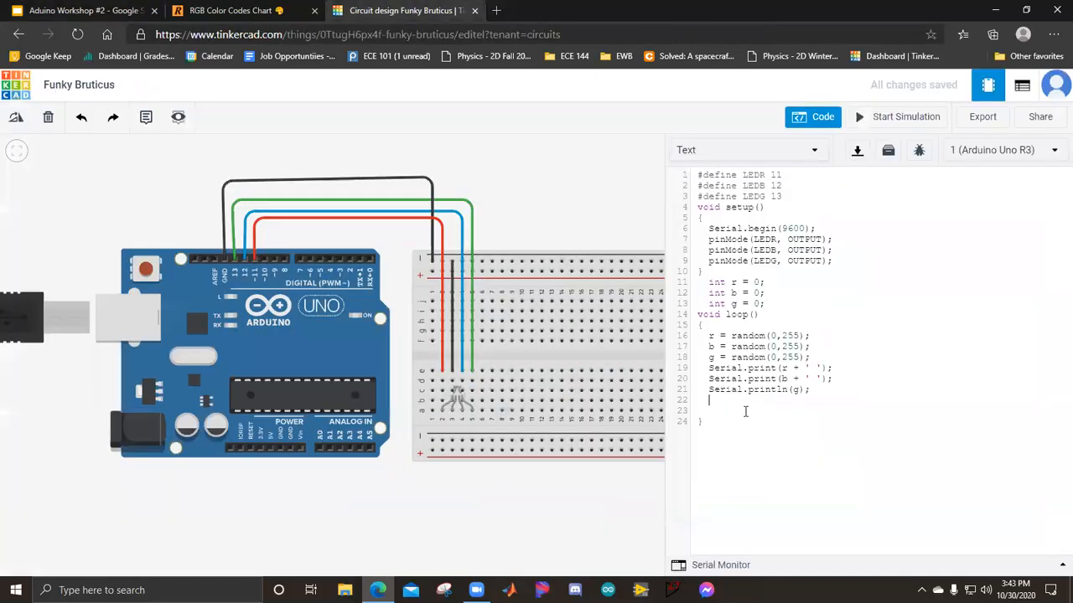
type("analogWrite(")
left_click(90, 12)
left_click(413, 20)
type("LEDR, r);")
key("Return")
Step: Add analogWrite(LEDB, b); and analogWrite(LEDG, g); below it and remove the blank line before the closing brace
type("analogWrite(LED")
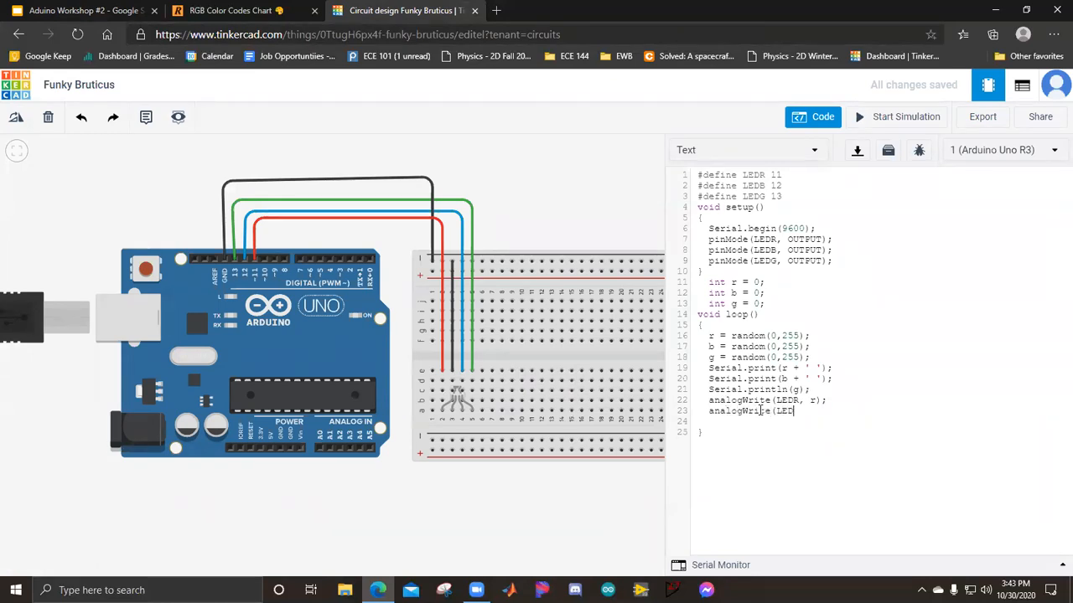
type("B, b);")
key("Return")
type("analogWrite(LE")
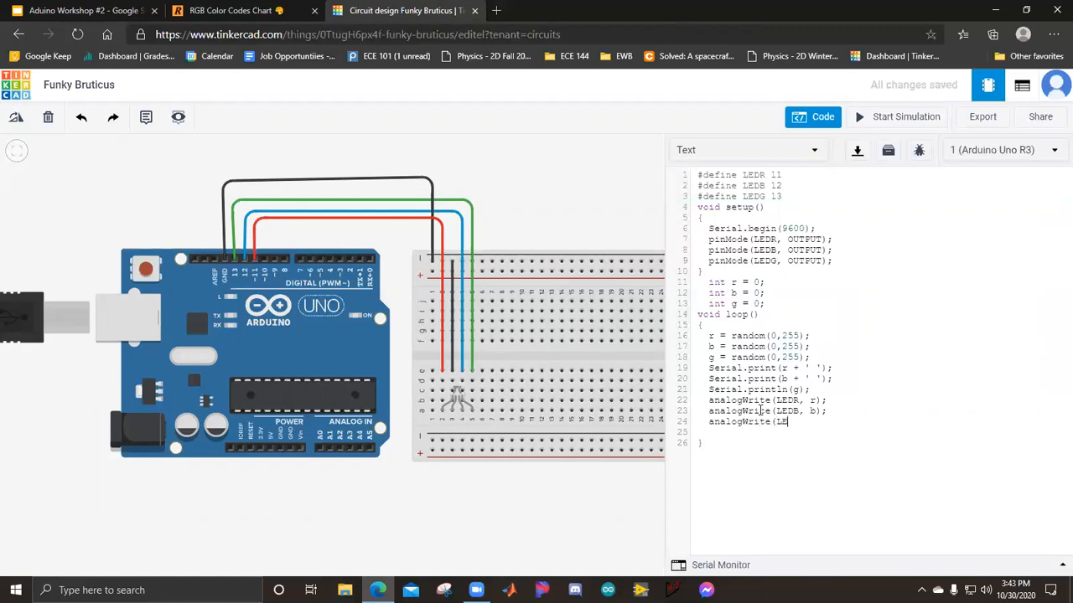
type("DG, g);")
left_click(729, 434)
key("BackSpace")
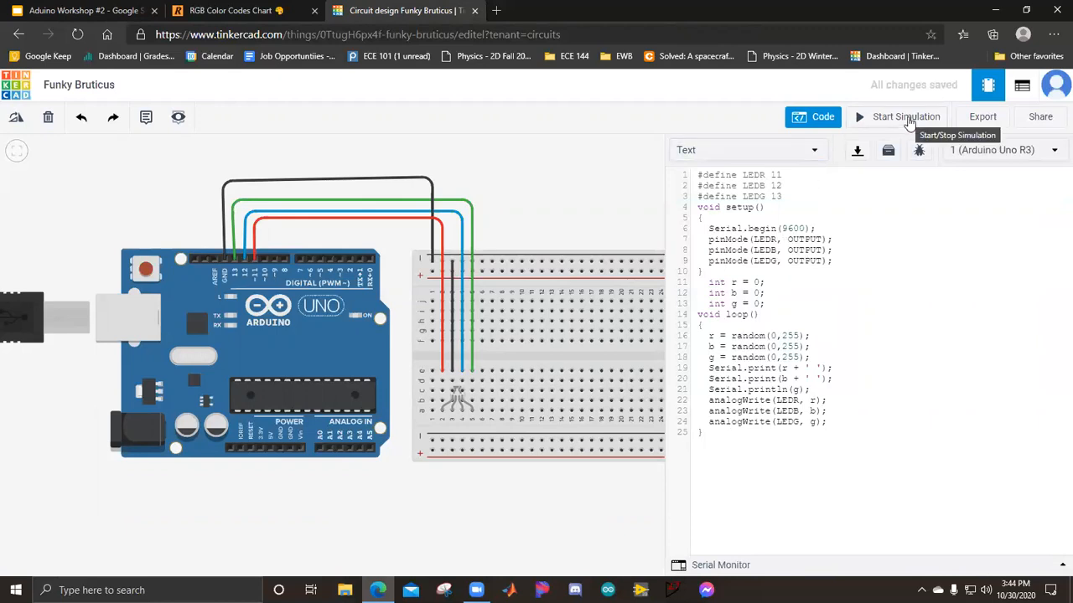
Step: Test the circuit in the simulator with the Serial Monitor open, shrink the monitor to reveal more code, and stop the simulation
left_click(893, 566)
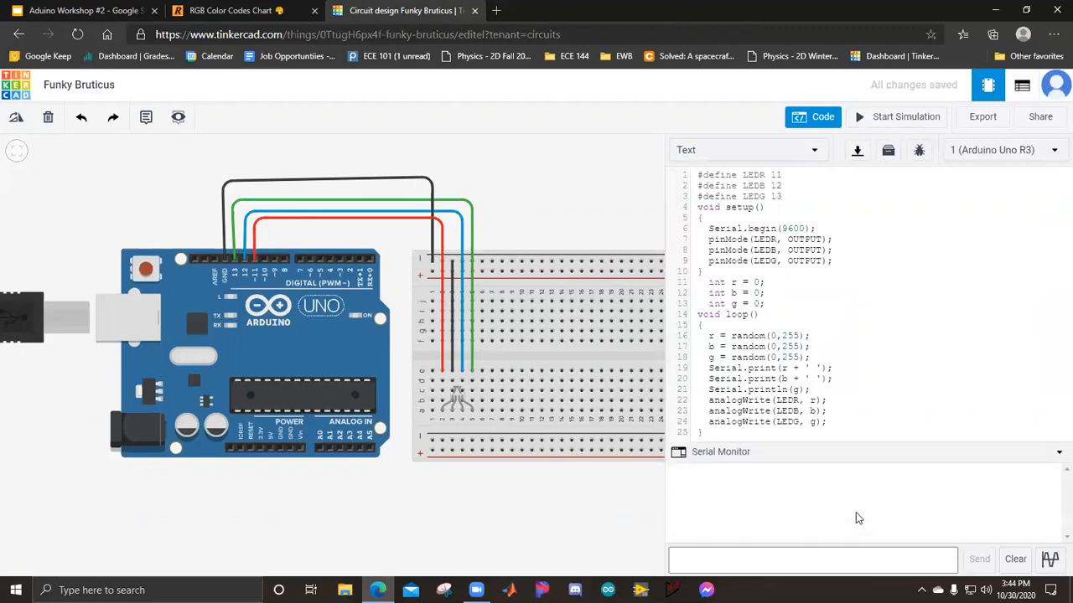
left_click(895, 117)
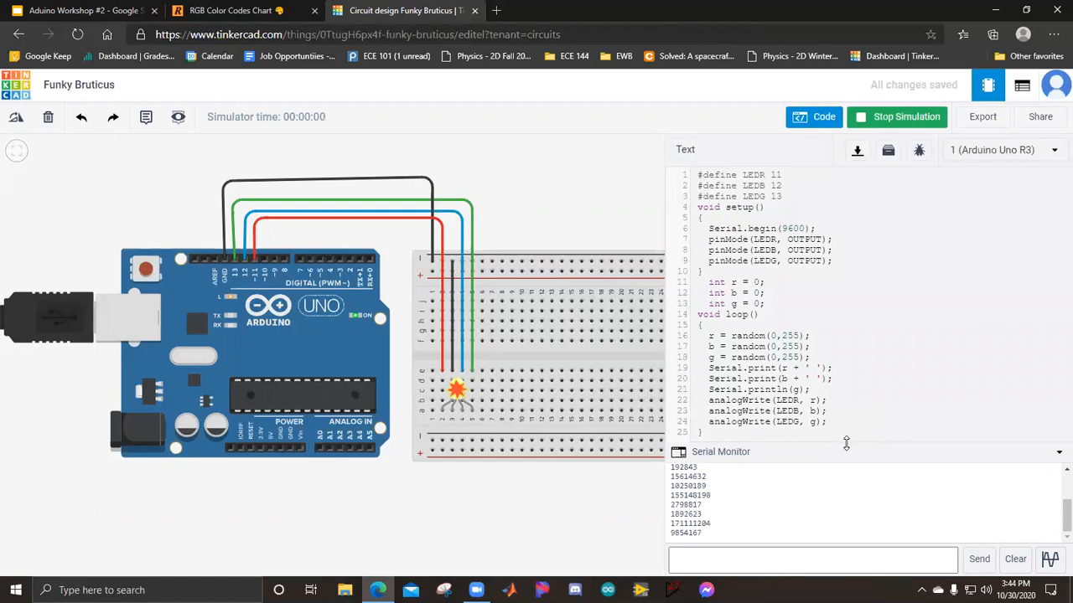
left_click_drag(847, 444, 816, 475)
left_click(886, 118)
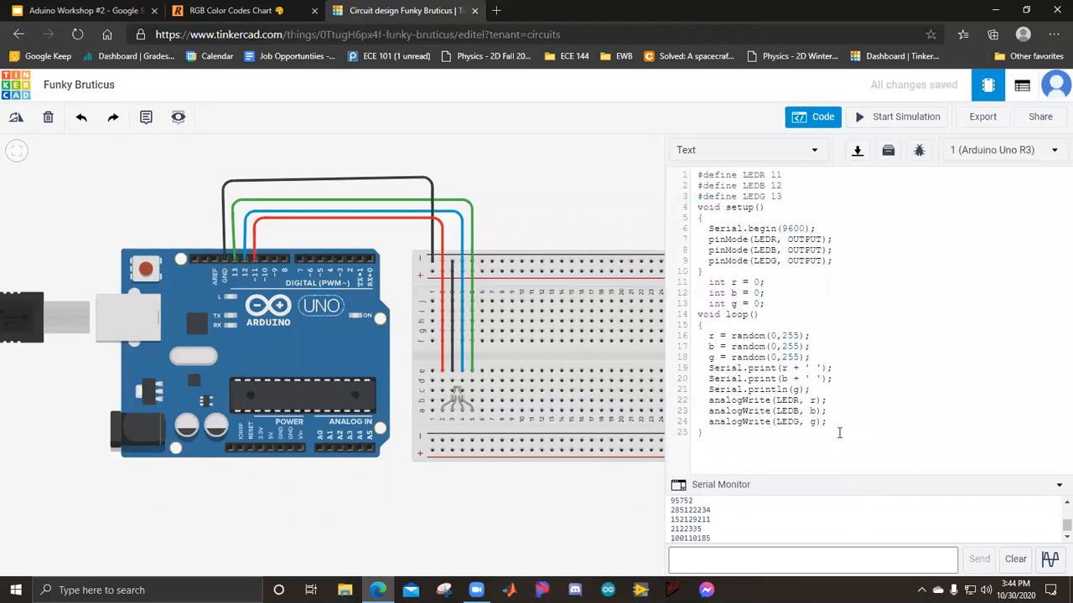
Step: Add delay(5000); after the last analogWrite line in the loop and start the simulation
left_click(845, 419)
key("Return")
type("delay(5000);")
left_click(889, 121)
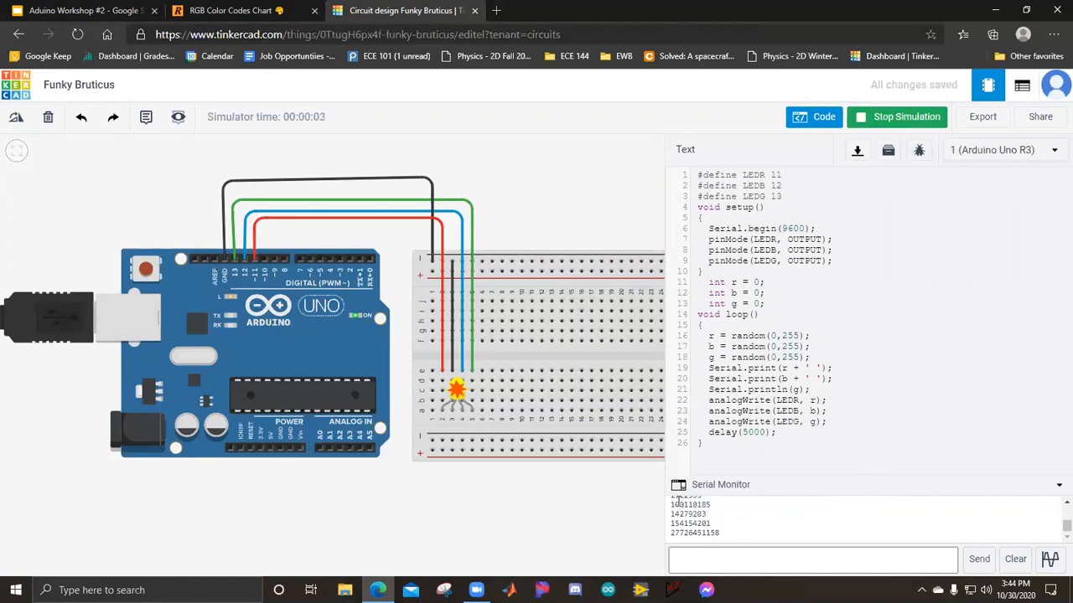
Step: Inspect the RGB LED's warning during the simulation, compare the circuit with slide 9, and stop the simulation
scroll(557, 440, "down", 1)
left_click_drag(564, 243, 538, 232)
mouse_move(437, 384)
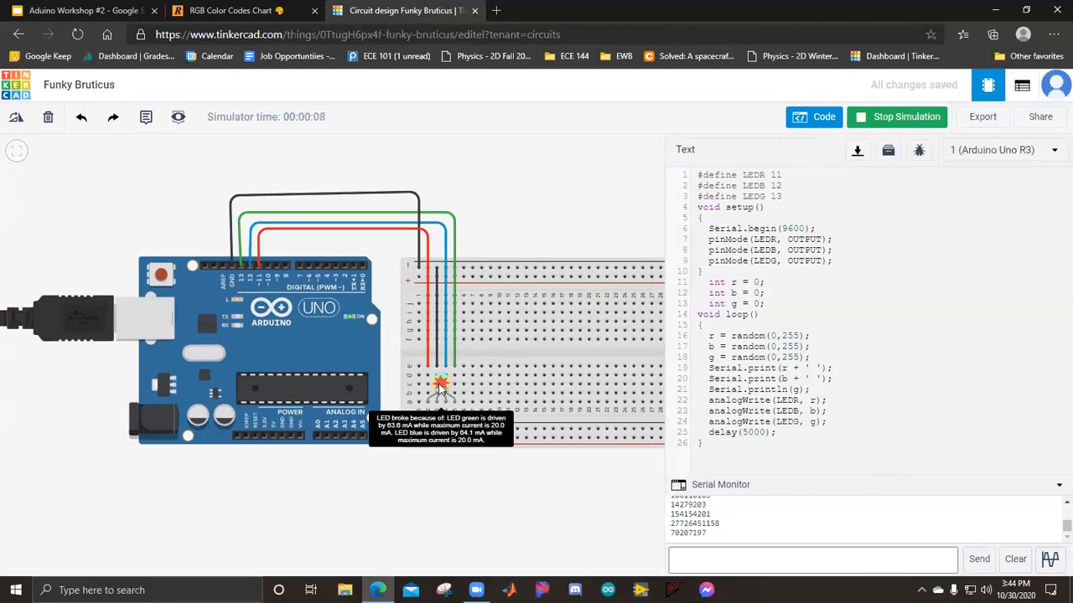
left_click(107, 11)
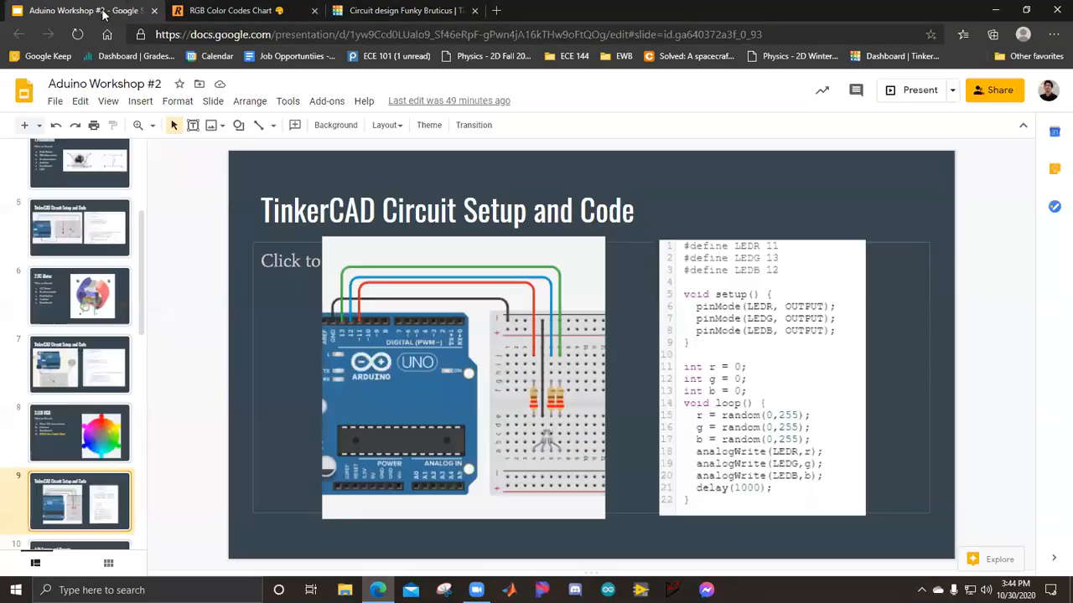
left_click(376, 15)
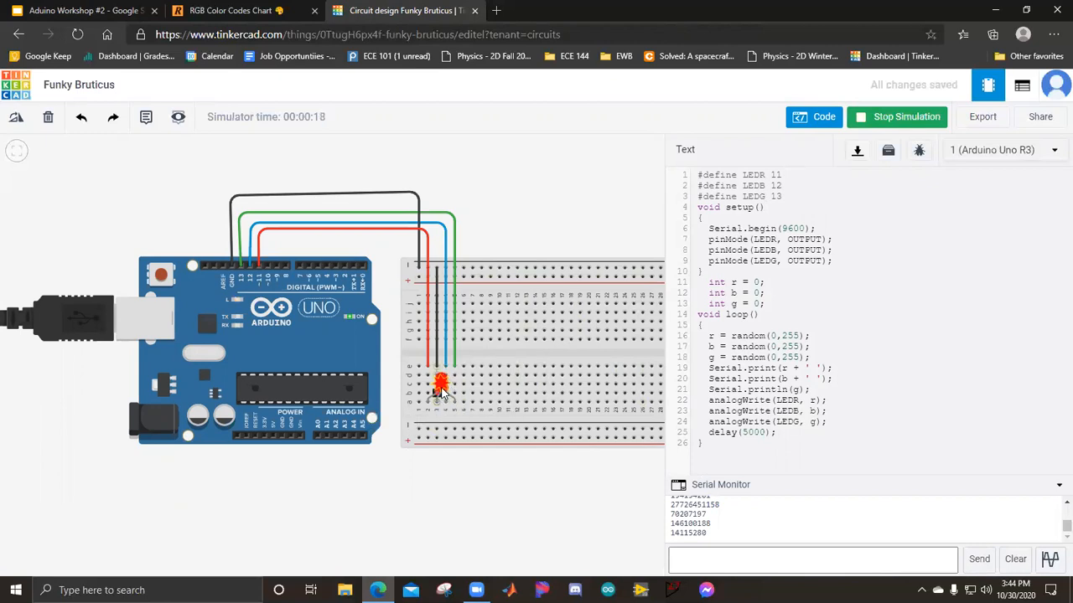
mouse_move(441, 390)
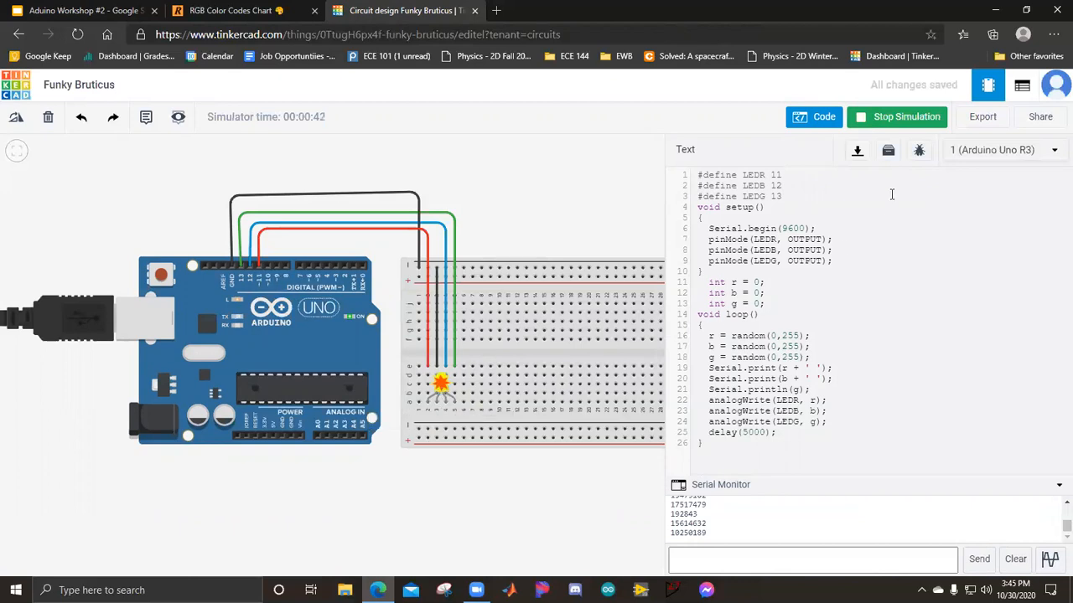
left_click(892, 122)
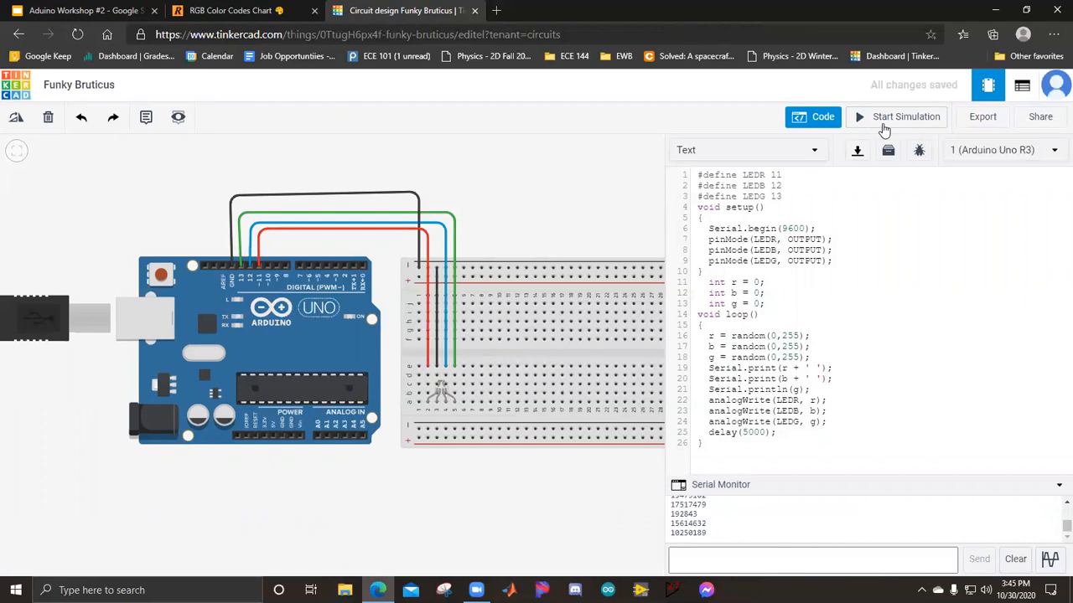
Step: Move the breadboard ends of the red, blue and green wires to the top terminal row in the same columns, and clear the Serial Monitor
left_click_drag(427, 360, 427, 303)
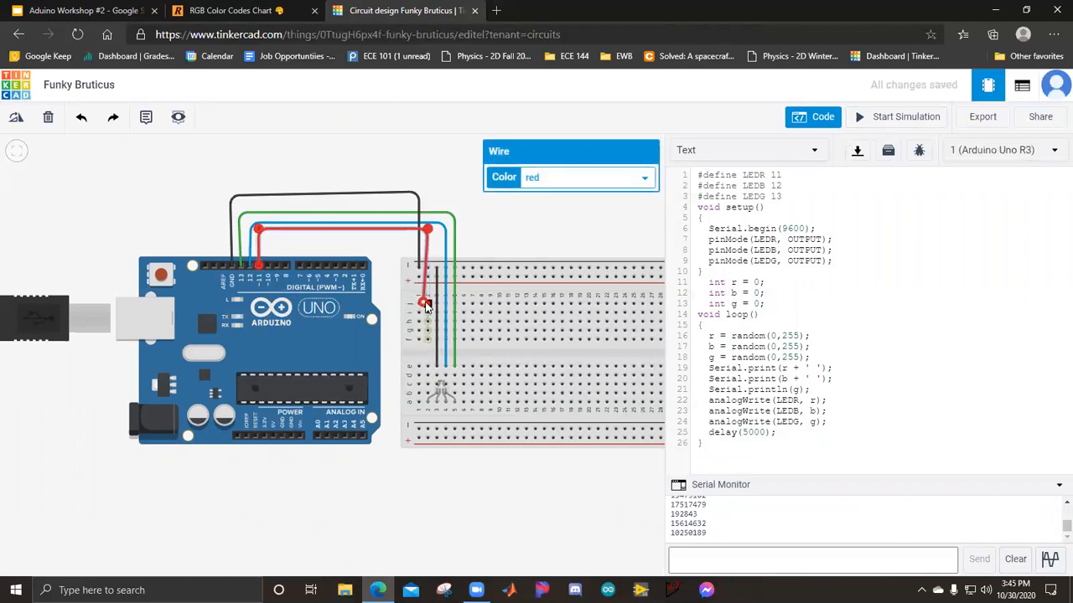
left_click(447, 371)
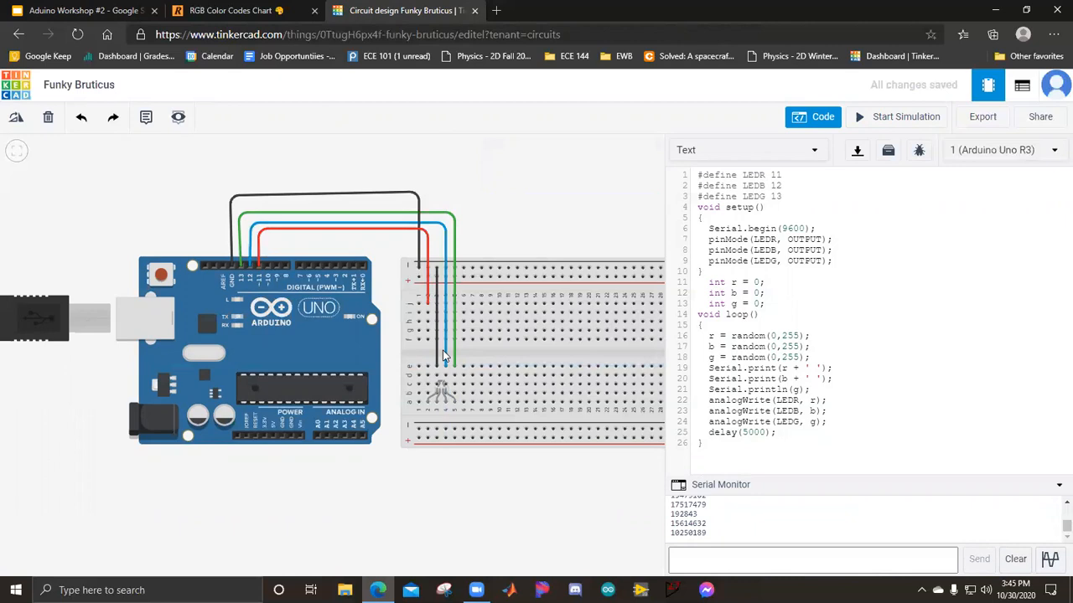
left_click_drag(444, 369, 450, 308)
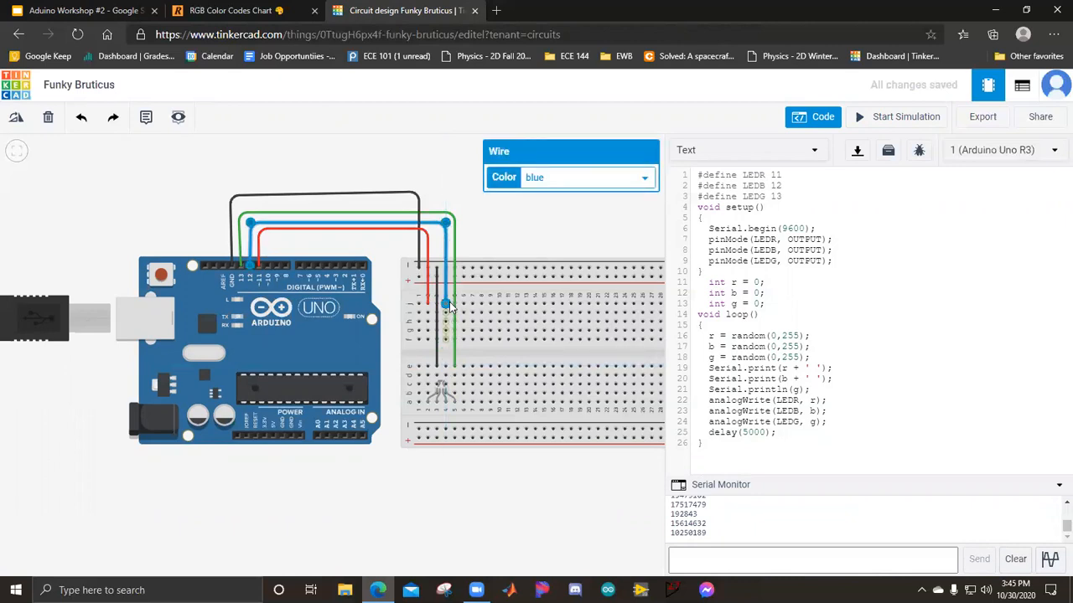
left_click_drag(453, 367, 454, 304)
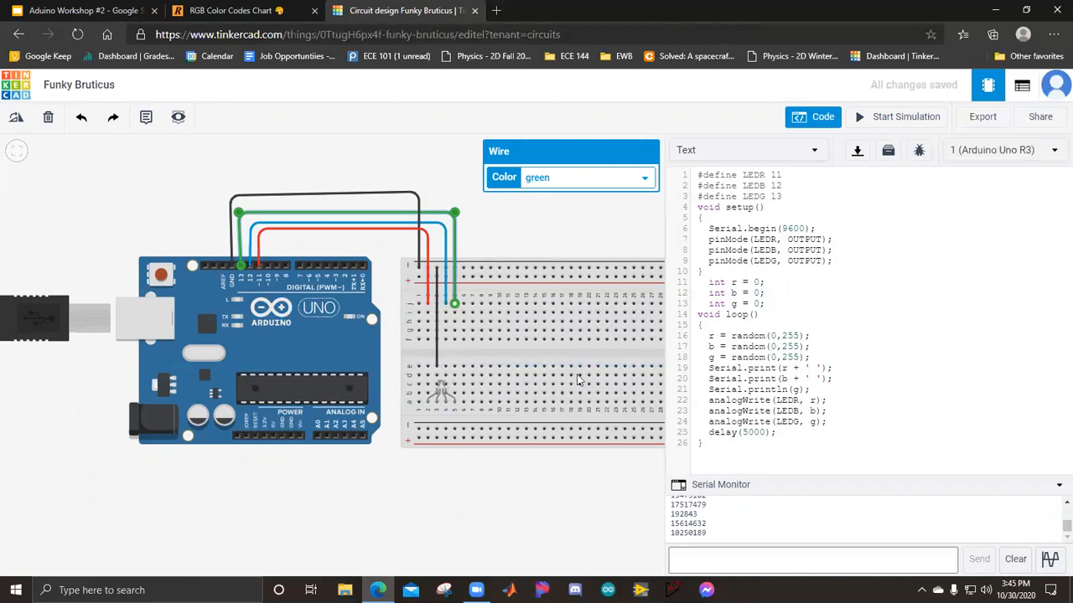
left_click(1015, 559)
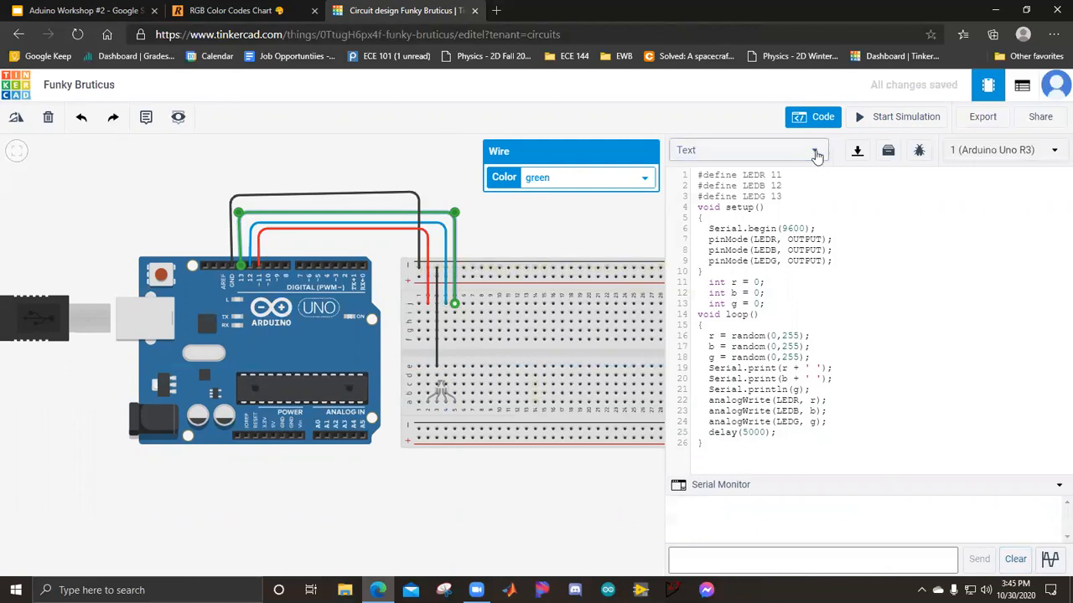
Step: Search the components for "res" and place three resistors across the centre gap in the red, blue and green wires' columns
left_click(825, 125)
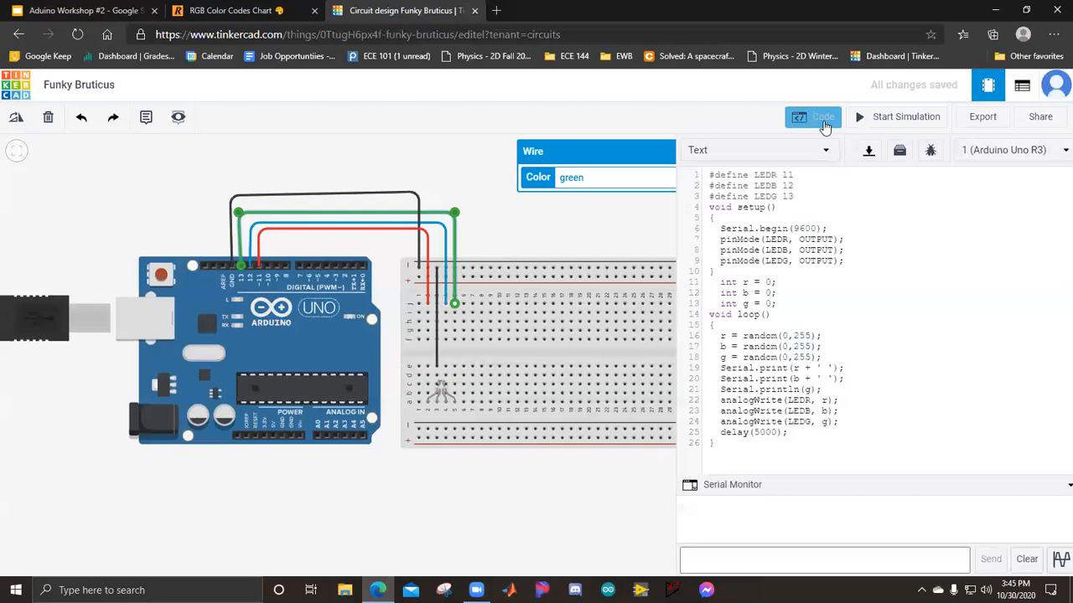
left_click(933, 193)
type("res")
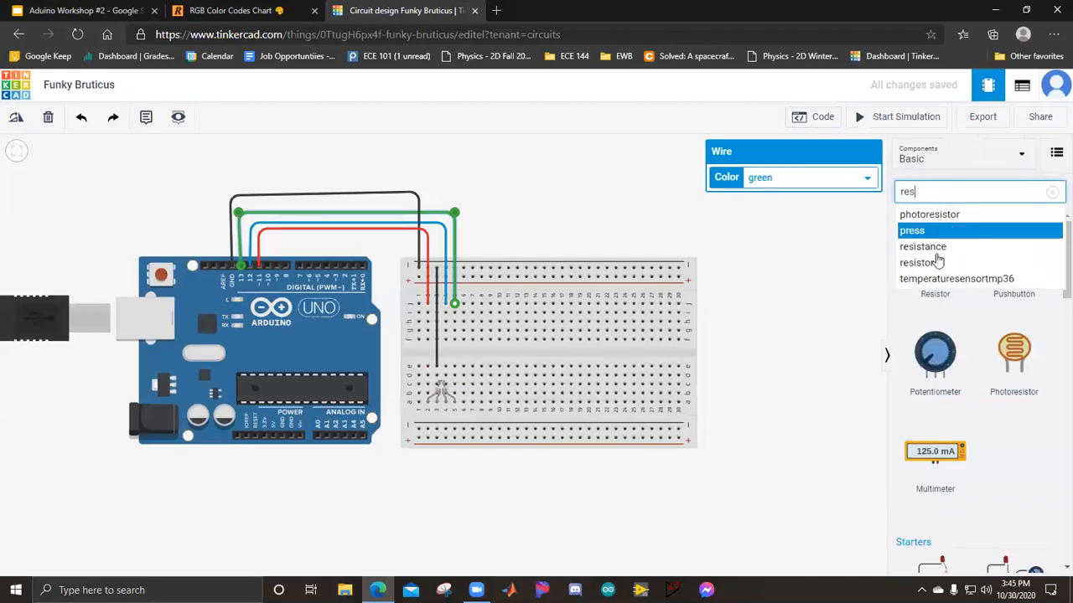
left_click_drag(922, 307, 429, 365)
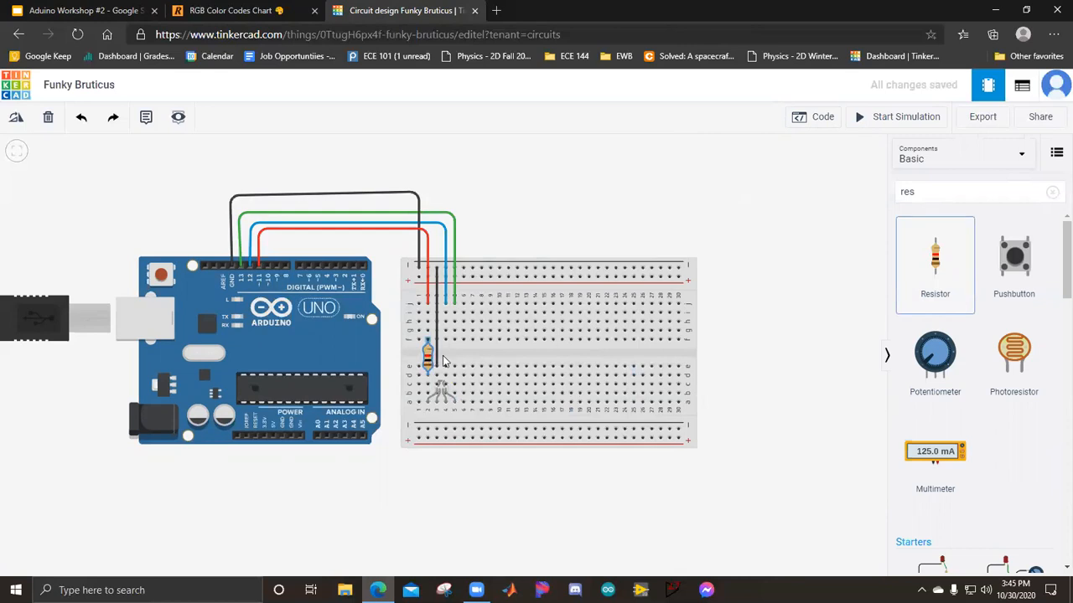
left_click(428, 356)
left_click(955, 275)
left_click_drag(955, 275, 446, 356)
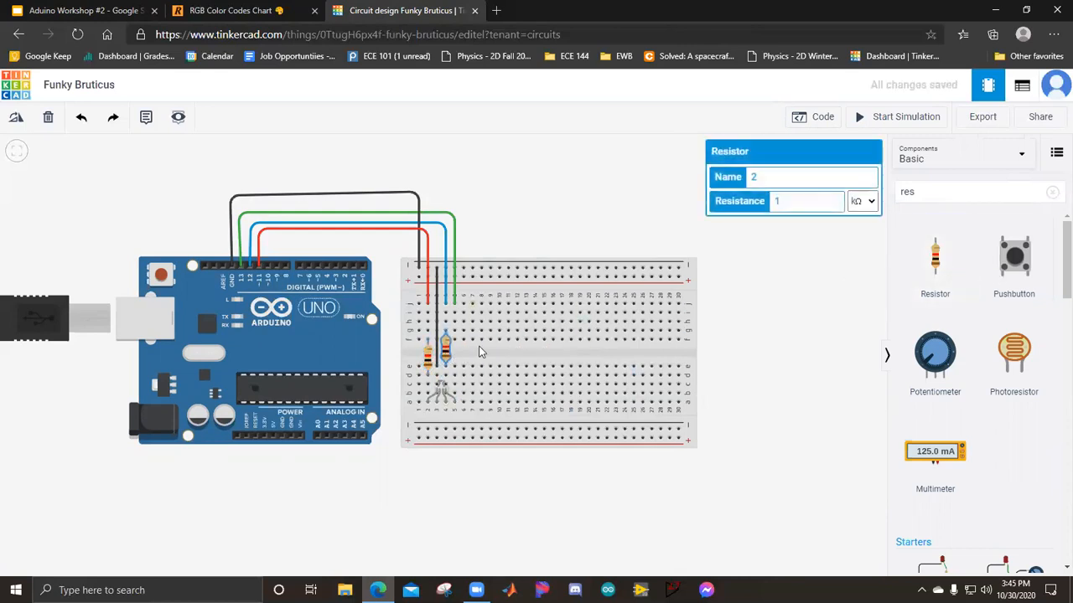
left_click_drag(936, 275, 445, 362)
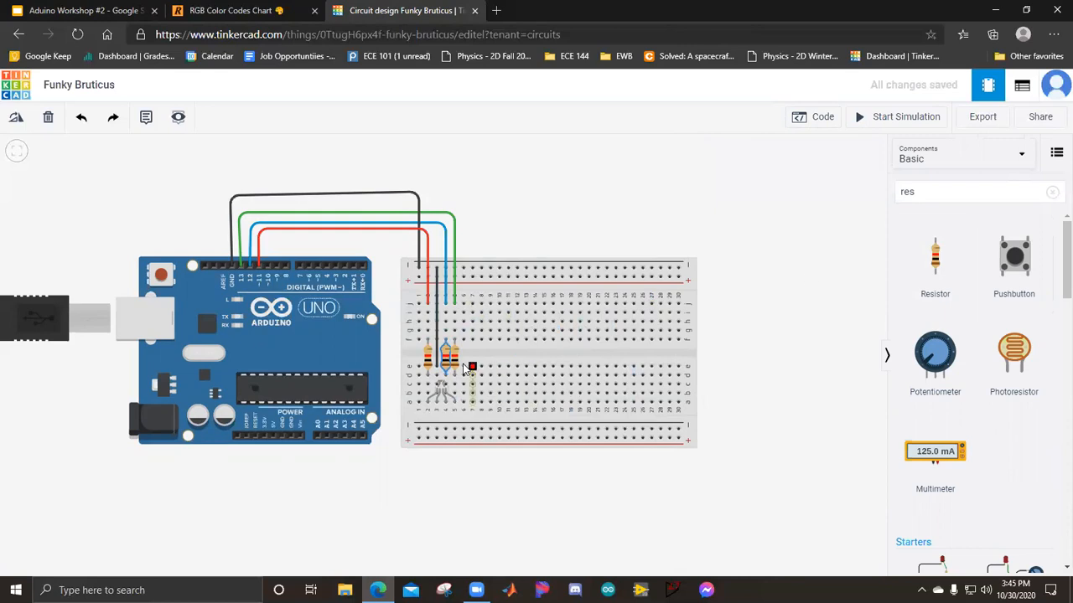
left_click(452, 358)
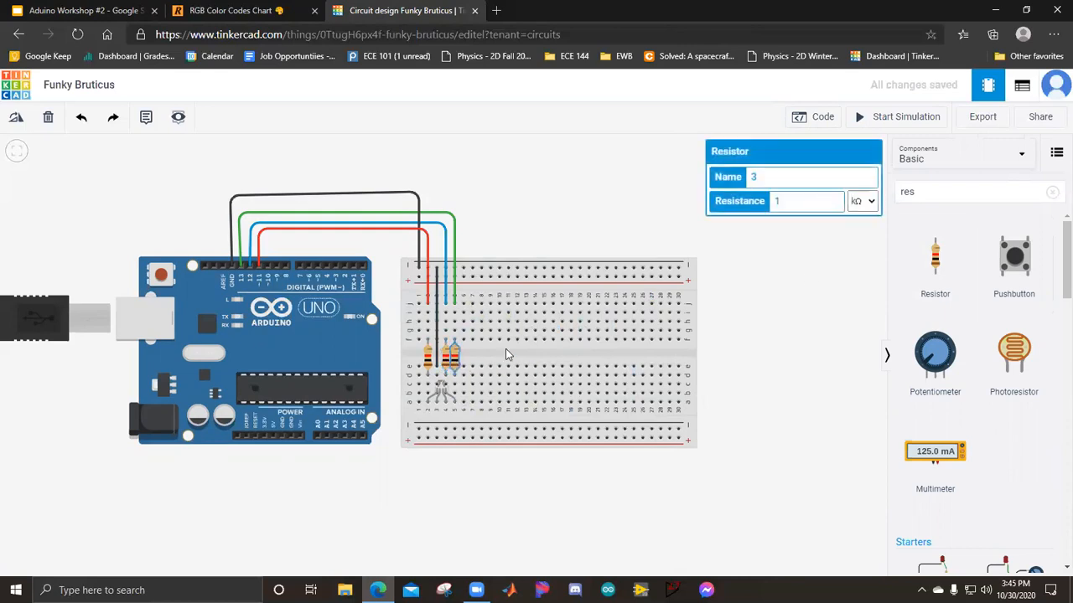
left_click(851, 203)
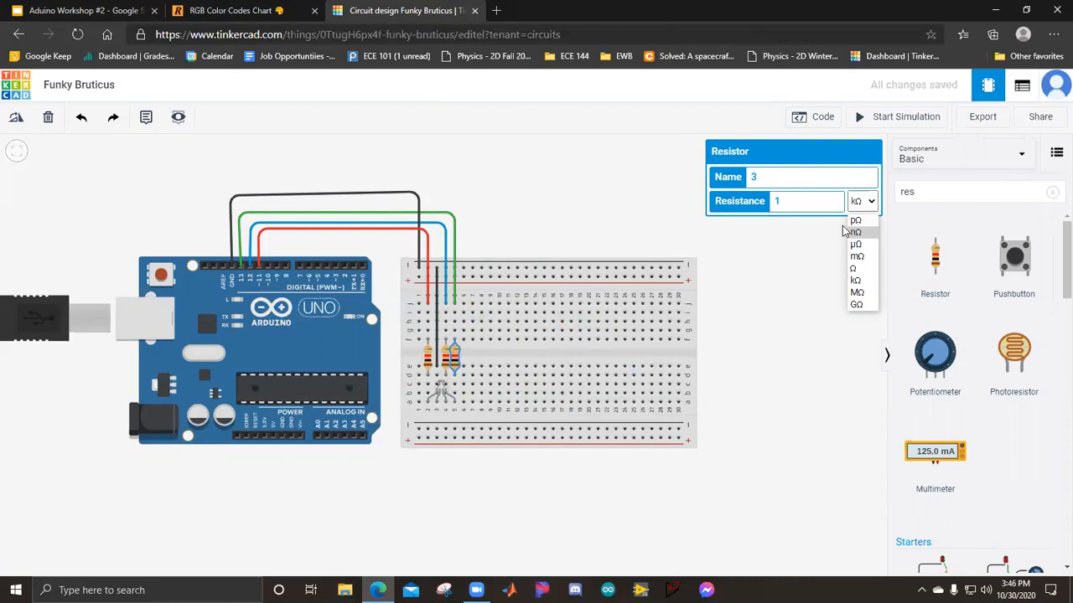
left_click(440, 387)
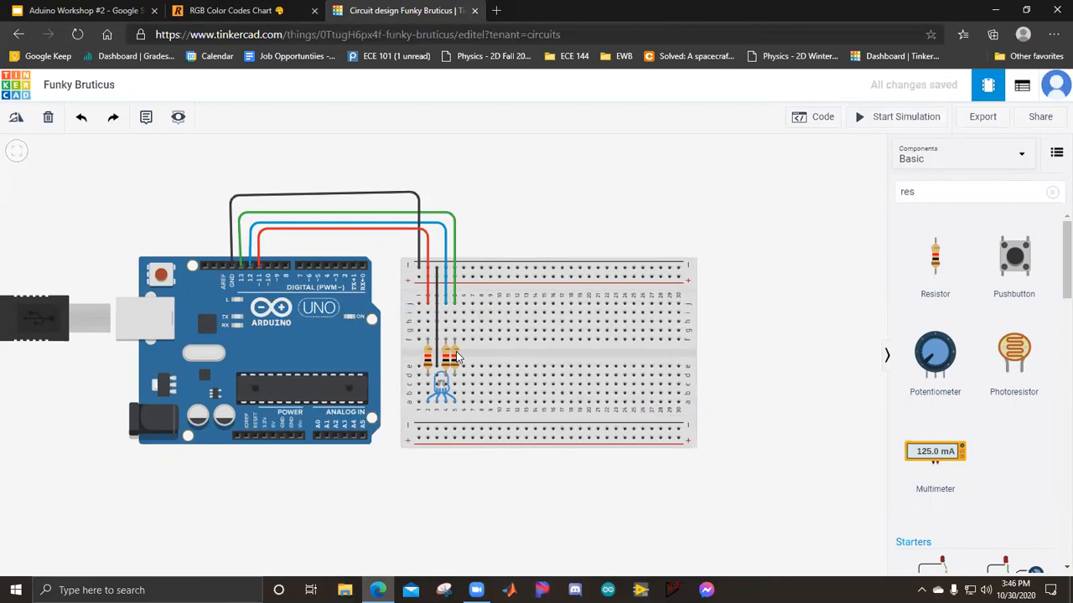
left_click_drag(445, 382, 441, 385)
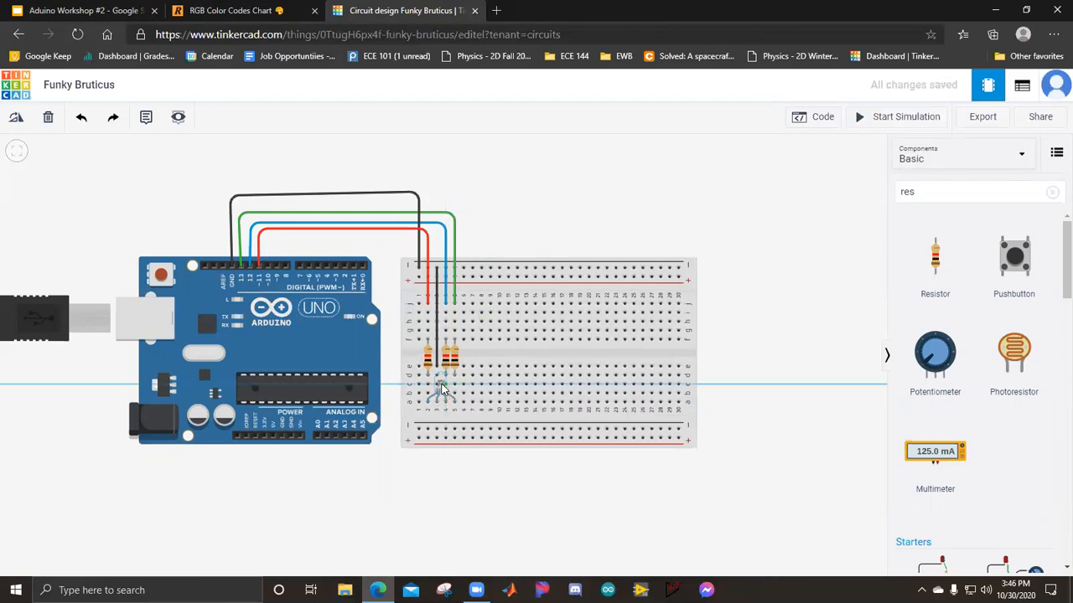
key("Escape")
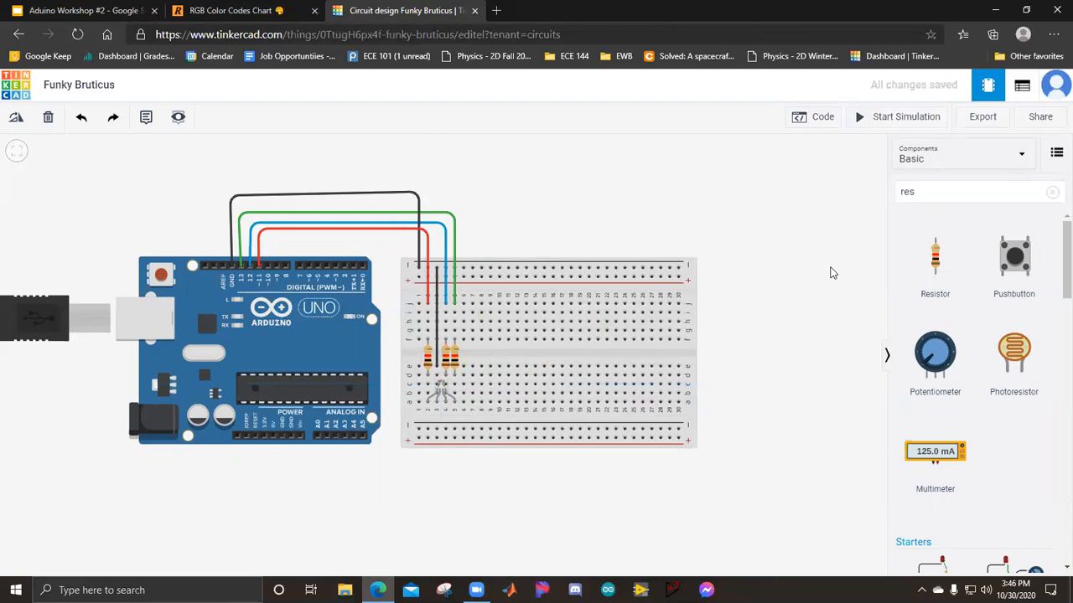
Step: Bring back the code editor, run the simulation with the resistors in place, and clear the Serial Monitor output
left_click(824, 122)
left_click(868, 116)
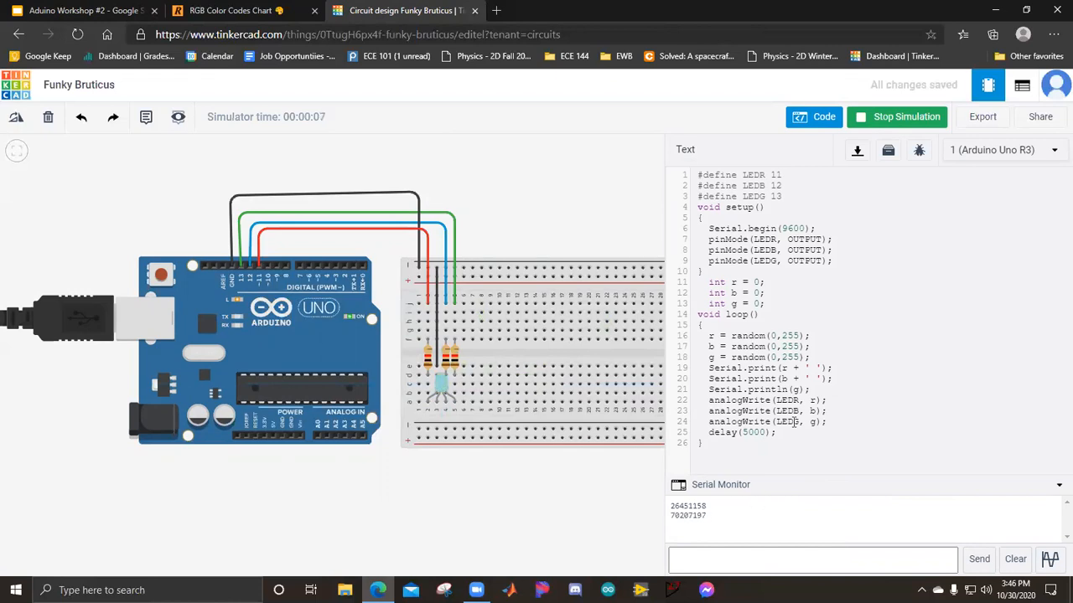
left_click(800, 371)
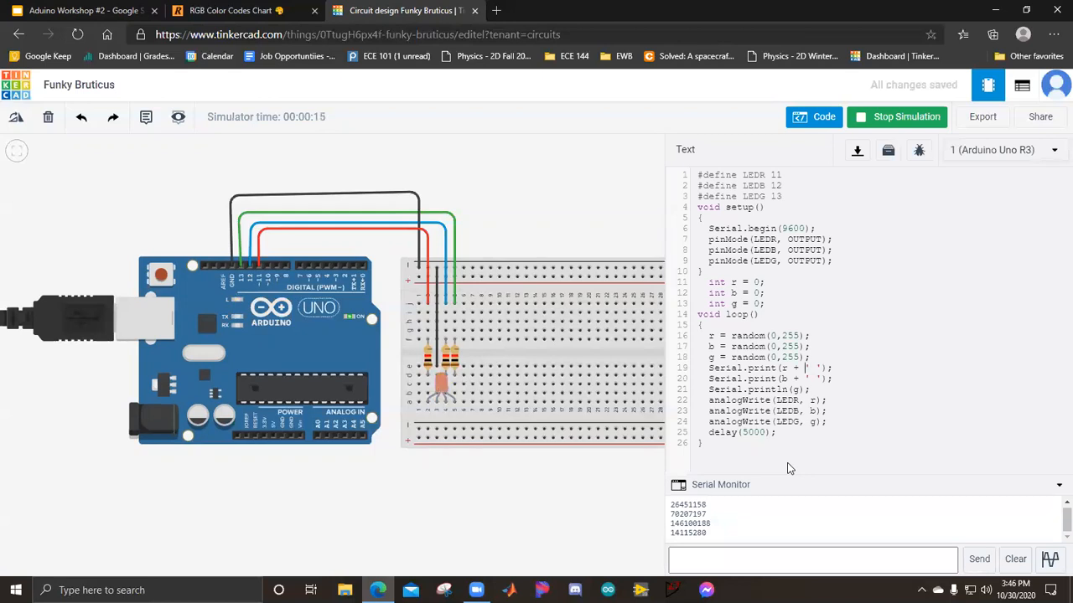
left_click(1015, 560)
Step: Enlarge the Serial Monitor over the code area and highlight the latest printed RGB line to examine it
left_click(863, 484)
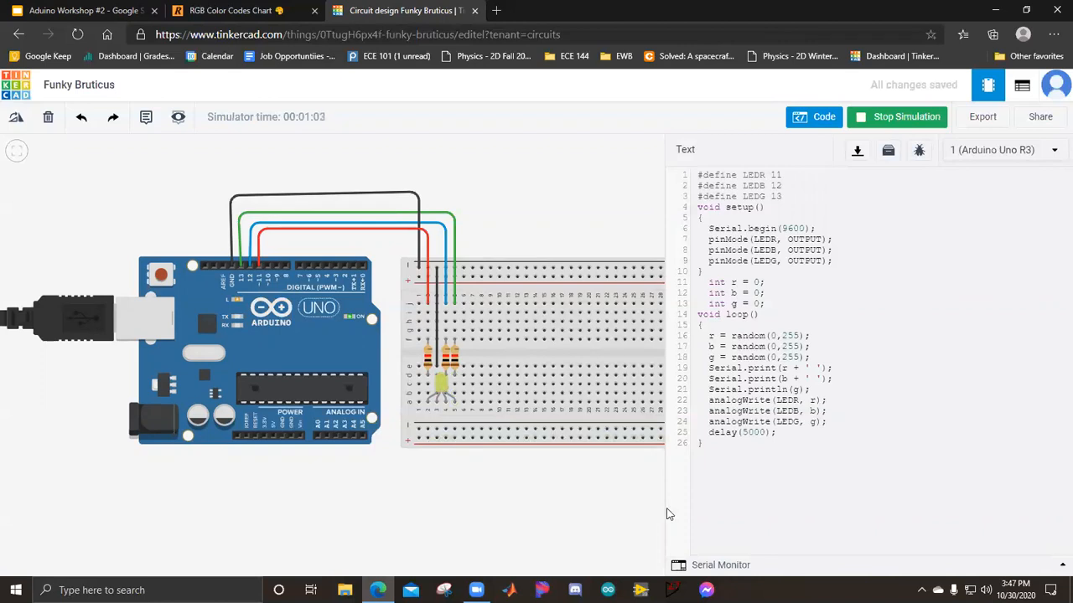
left_click(885, 564)
left_click_drag(857, 467, 863, 305)
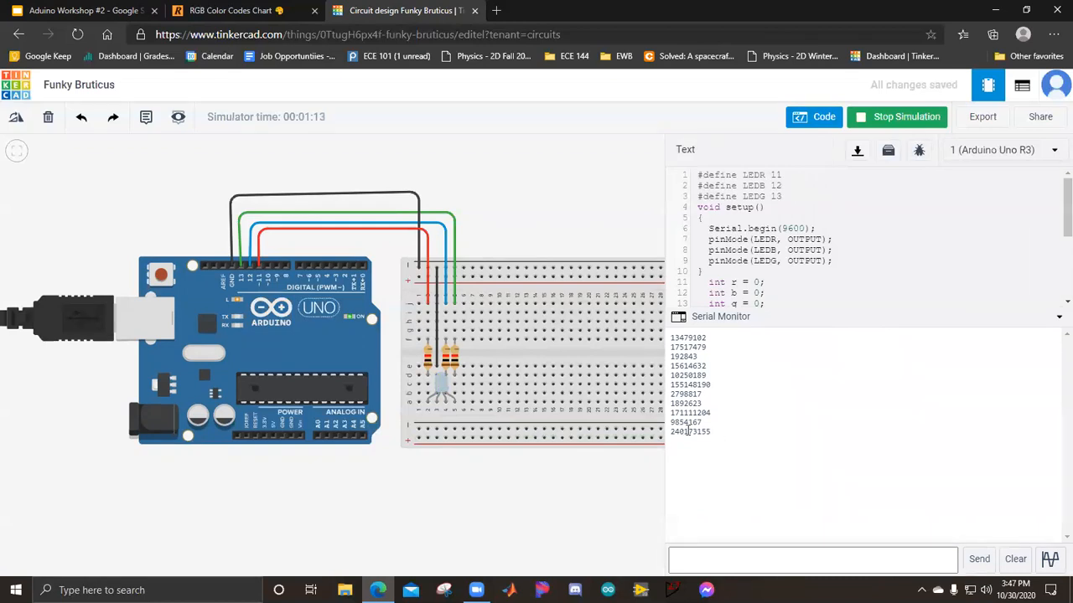
triple_click(684, 432)
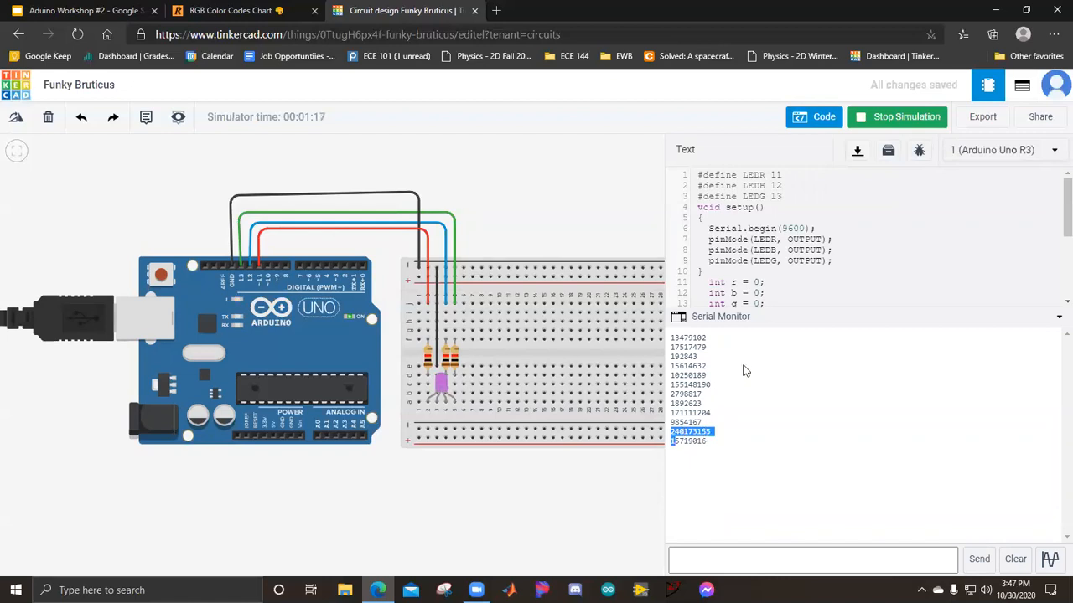
Step: Collapse the Serial Monitor and search the web in a new browser tab for "include a space in serial monitor arduino"
left_click(779, 318)
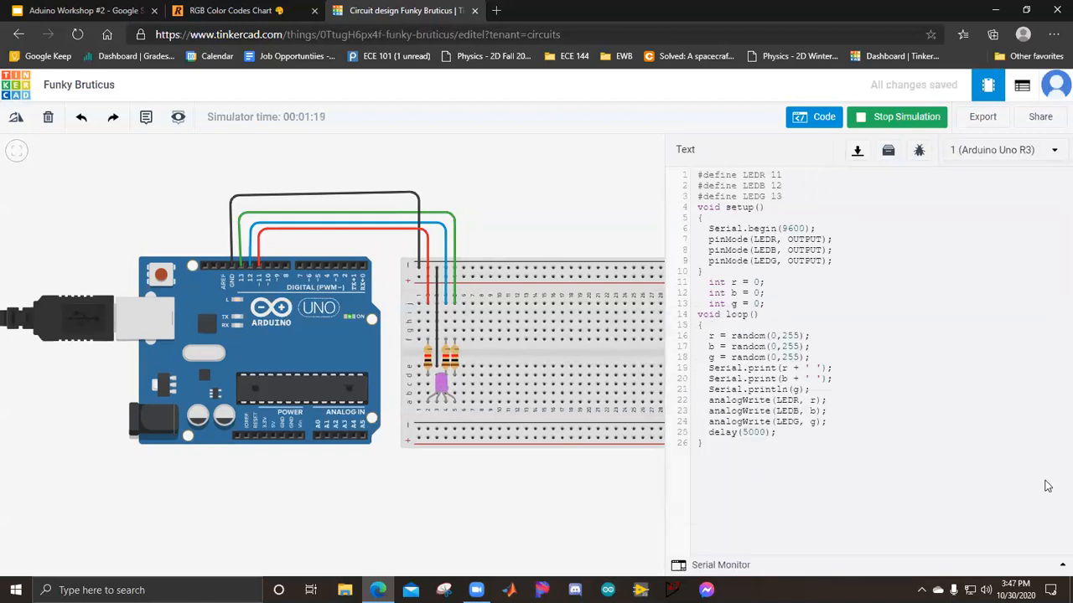
left_click(496, 11)
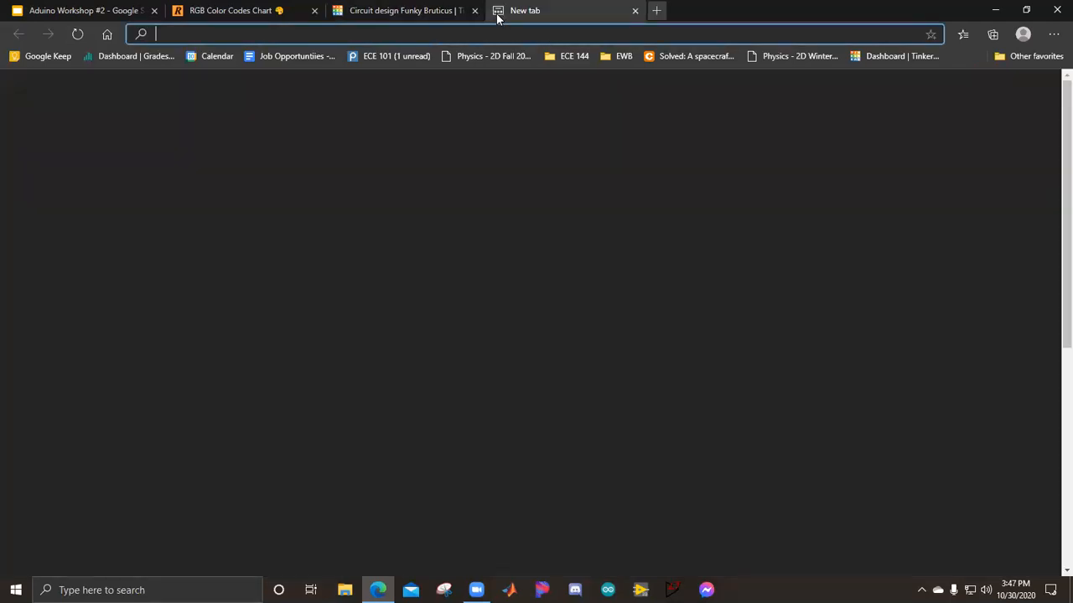
type("include a ")
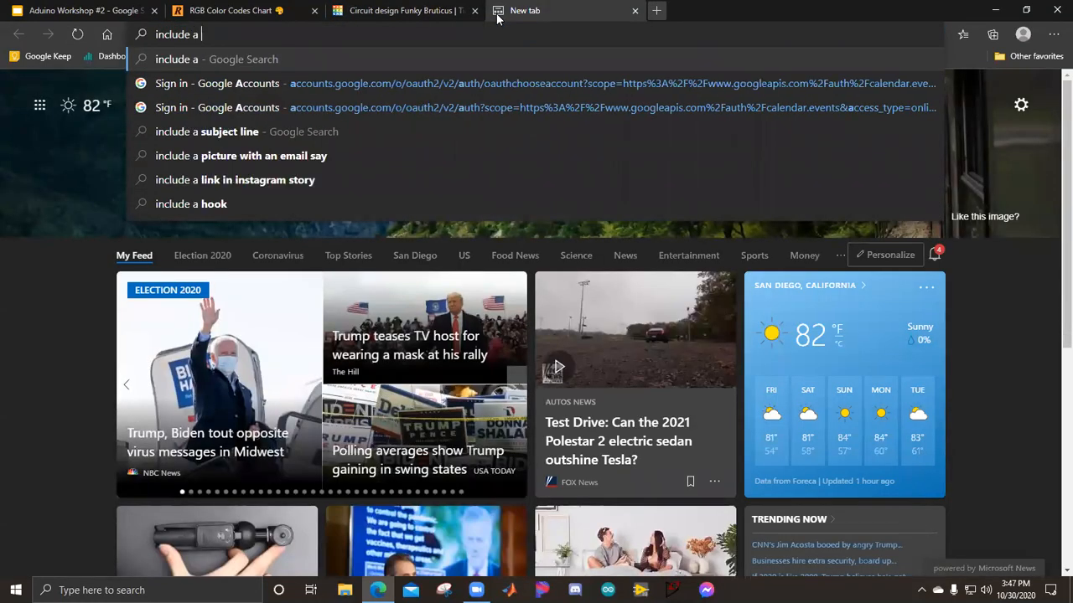
type("space in serial")
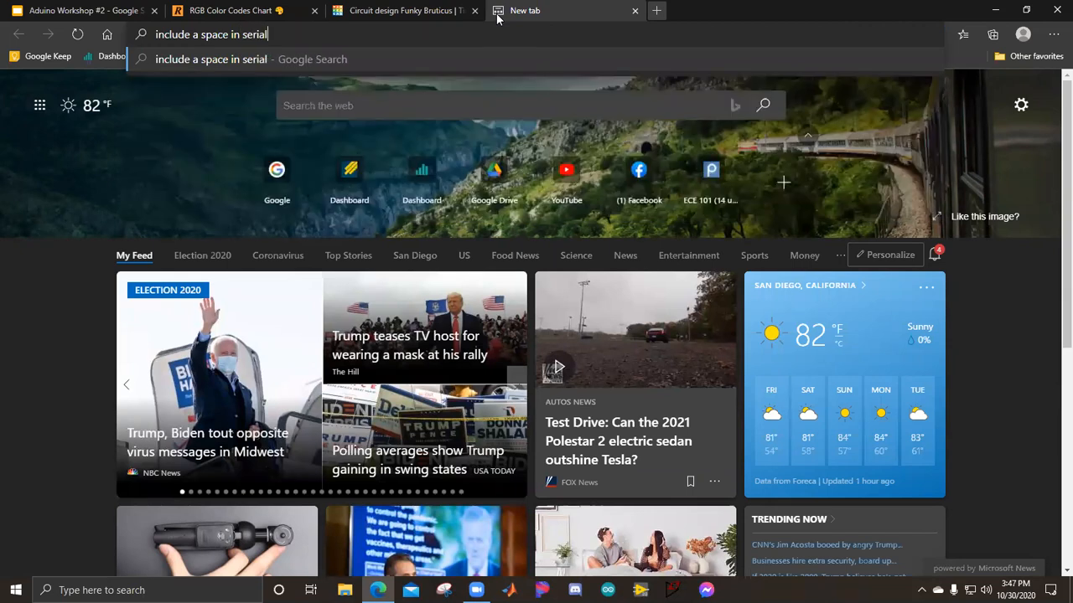
type(" monitor ")
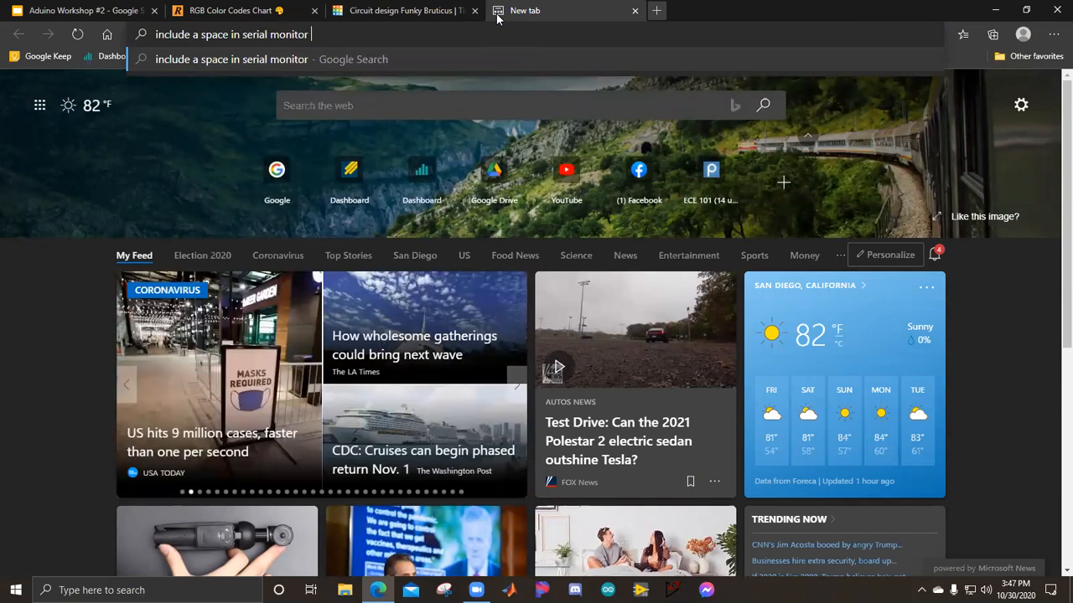
type("arduino")
key("Return")
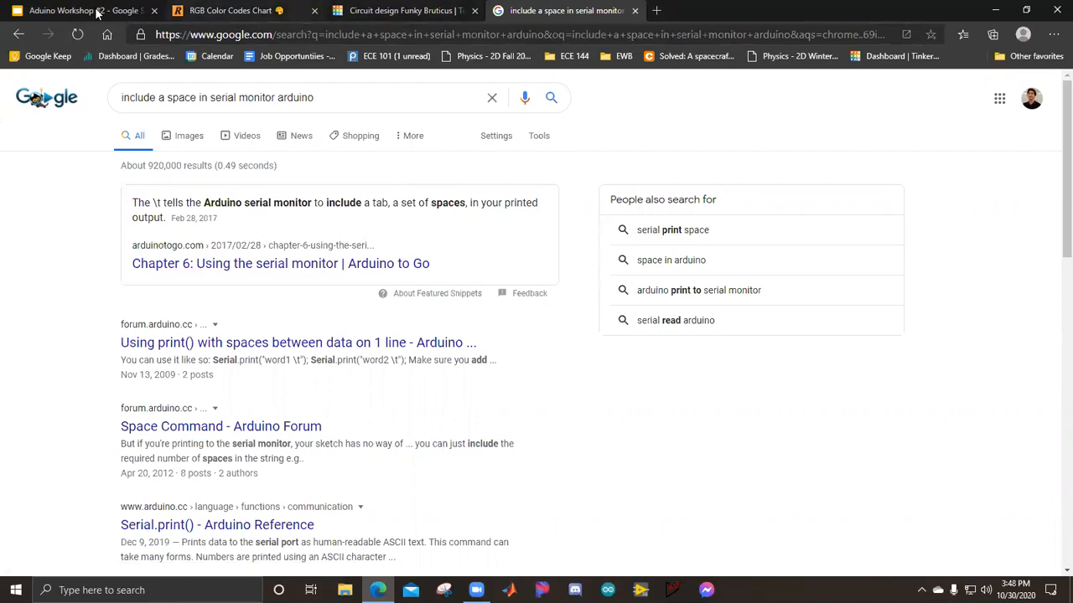
Step: Return to the Tinkercad circuit, stop the simulation, and change the first two print statements to Serial.print(r\t) and Serial.print(b\t)
left_click(367, 10)
left_click(818, 368)
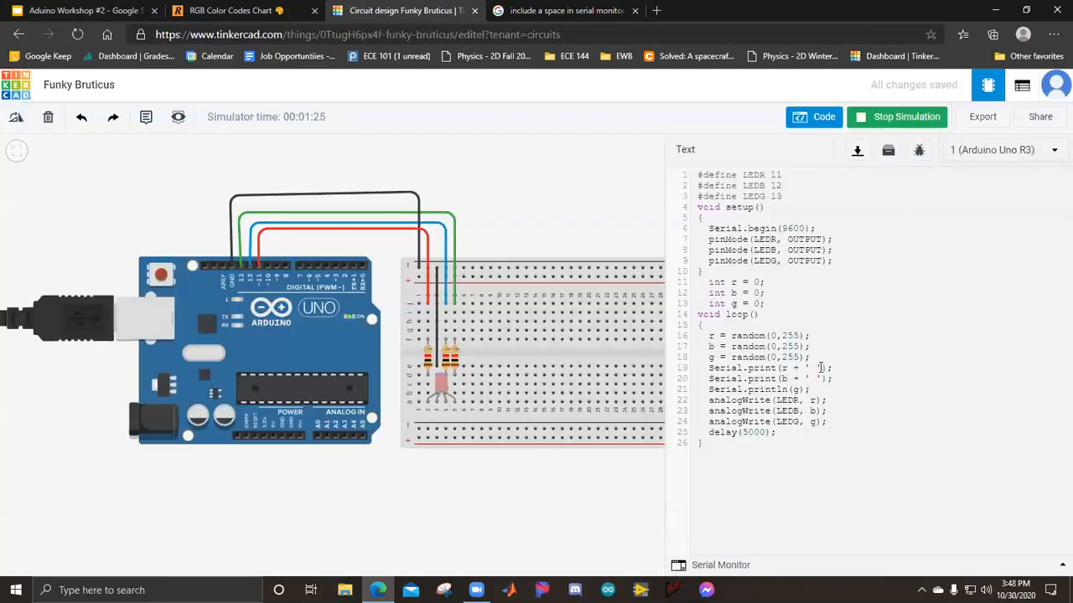
left_click(884, 122)
key("BackSpace")
key("BackSpace")
key("BackSpace")
key("BackSpace")
key("BackSpace")
key("BackSpace")
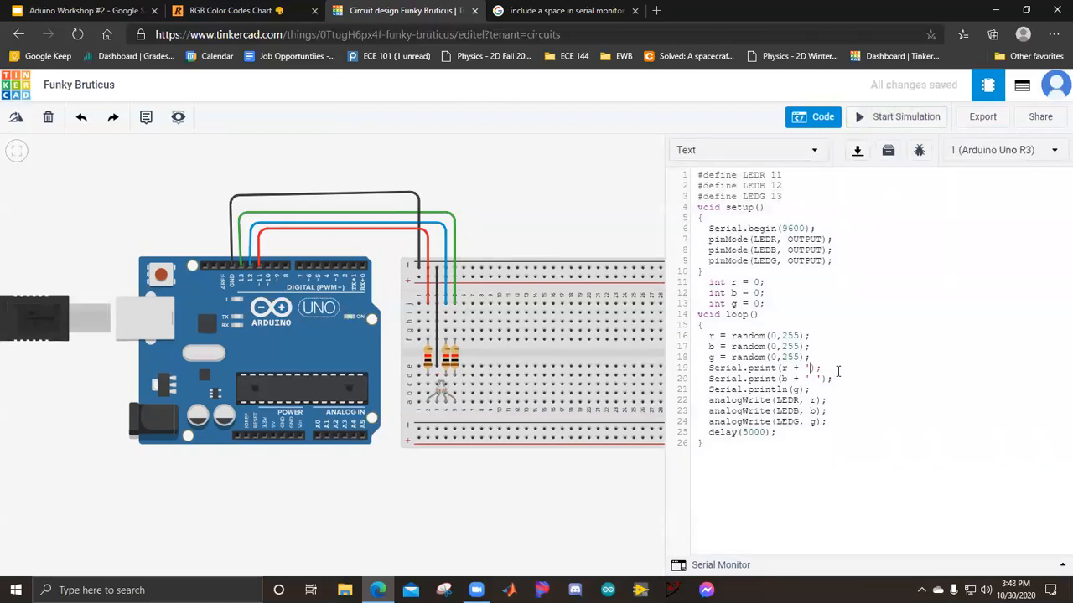
type("\\t")
left_click(819, 379)
key("BackSpace")
key("BackSpace")
key("BackSpace")
key("BackSpace")
key("BackSpace")
key("BackSpace")
type("\\t")
Step: Test the edited print statements by running the simulation twice, looking at the Serial Monitor between the attempts
left_click(909, 117)
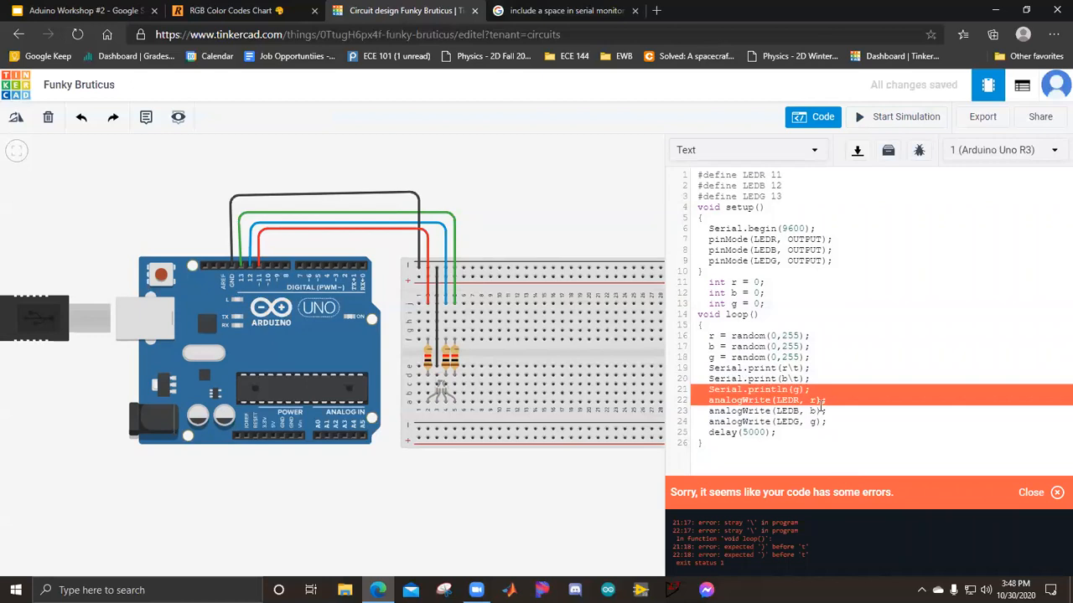
left_click(1029, 494)
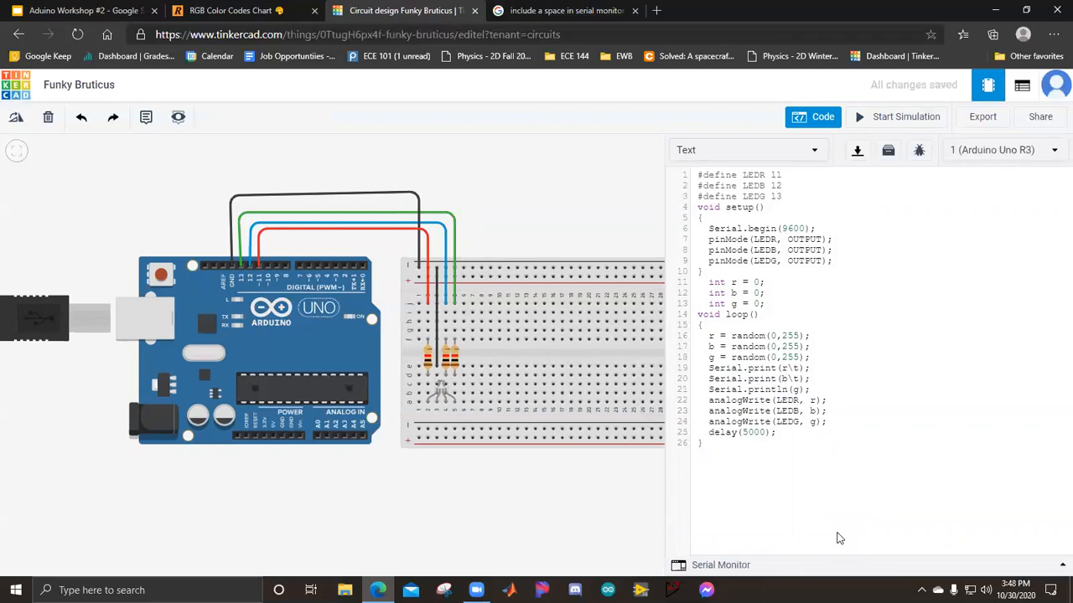
left_click(792, 566)
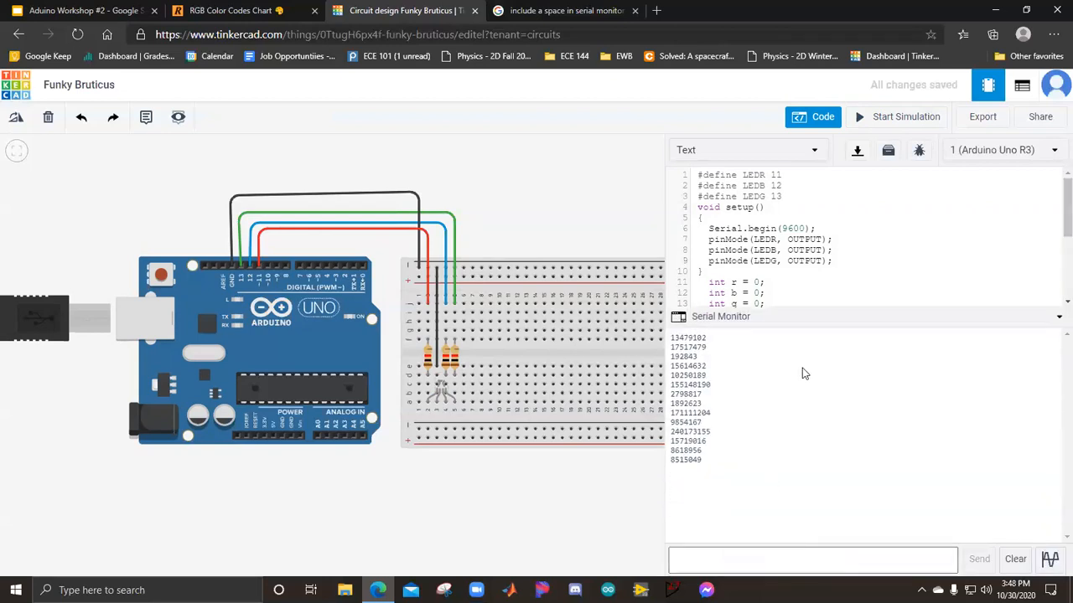
left_click(828, 315)
left_click(880, 118)
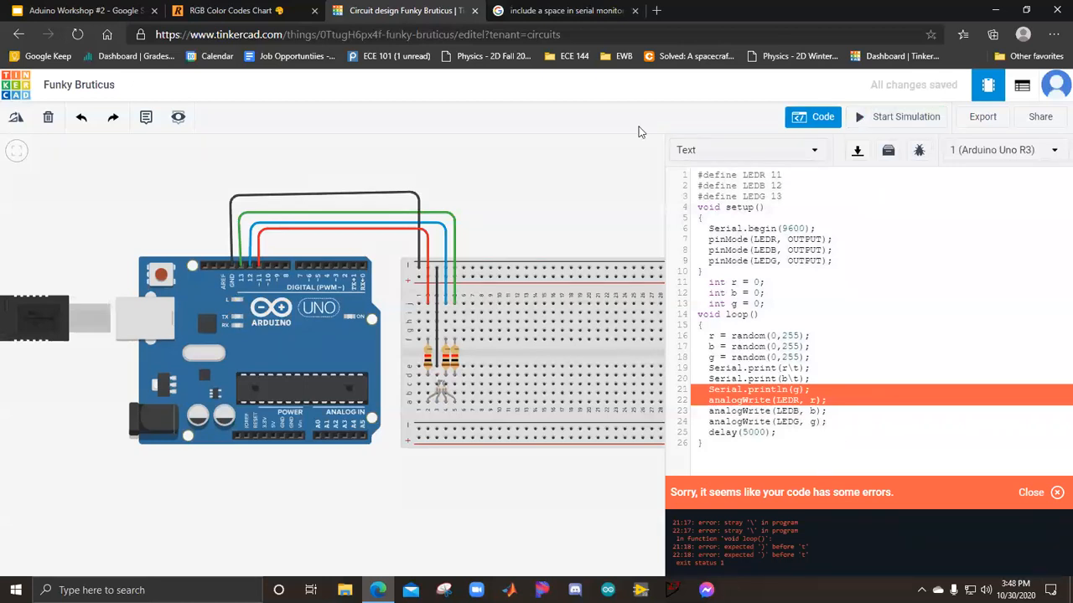
Step: Go back to the web search and read the Serial.print example in the Arduino to Go chapter on using the serial monitor
left_click(502, 17)
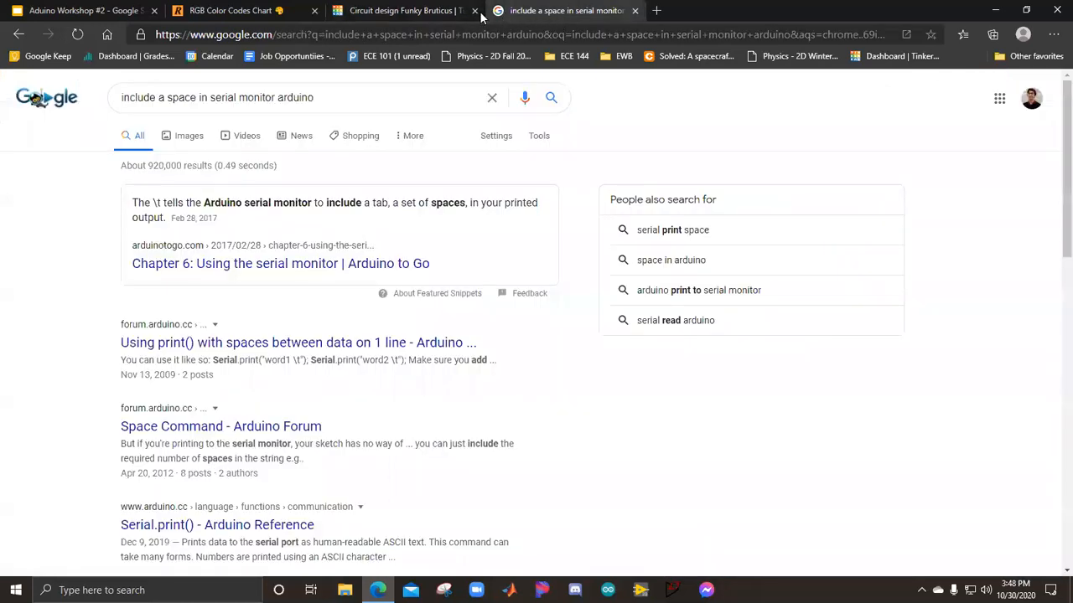
left_click(332, 265)
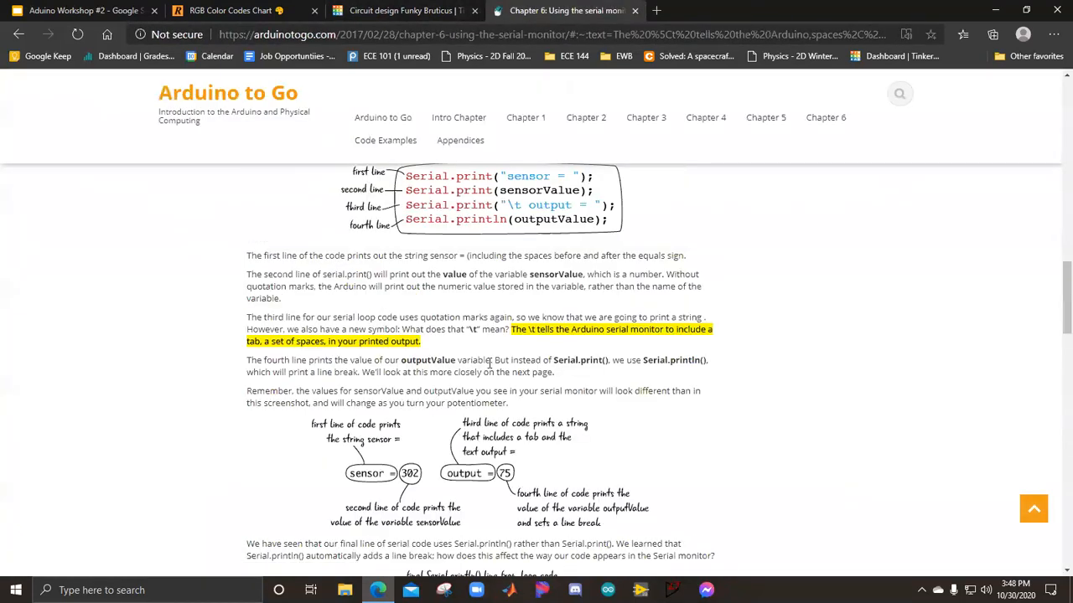
scroll(491, 362, "up", 1)
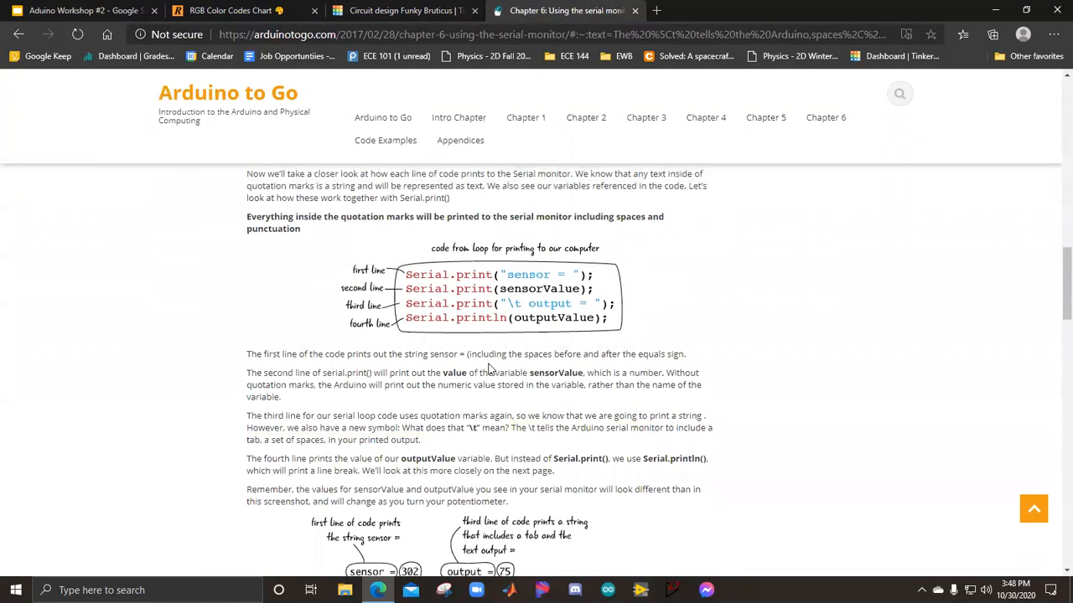
Step: Return to the Tinkercad circuit, enclose \t in double quotes in the r and b print statements, and retry the simulation
left_click(85, 11)
key("ctrl+Tab")
key("ctrl+Tab")
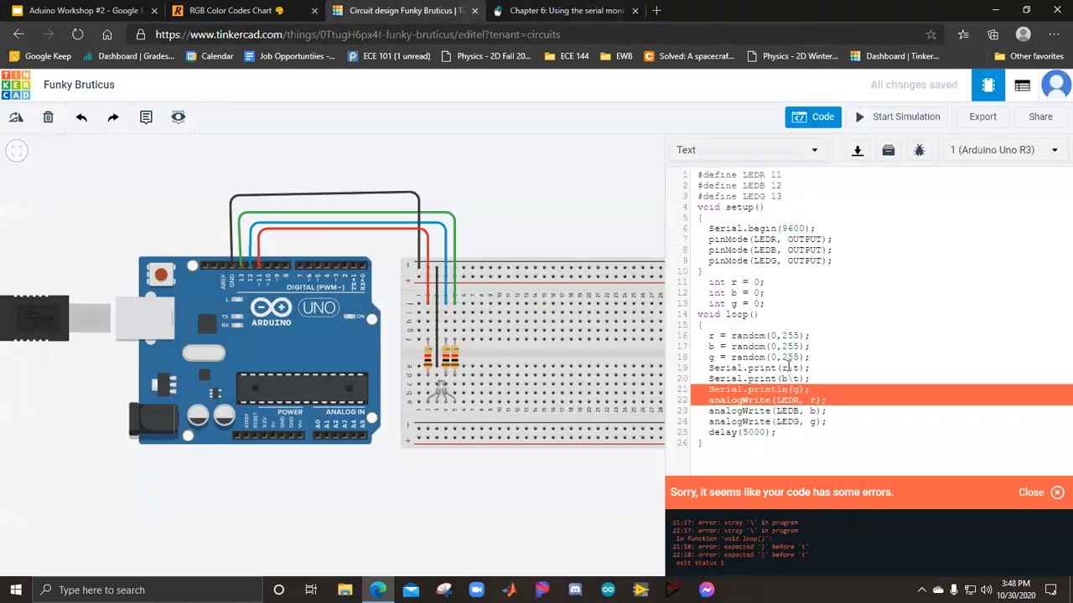
type("\"")
type("\"")
key("Left")
key("BackSpace")
left_click(863, 121)
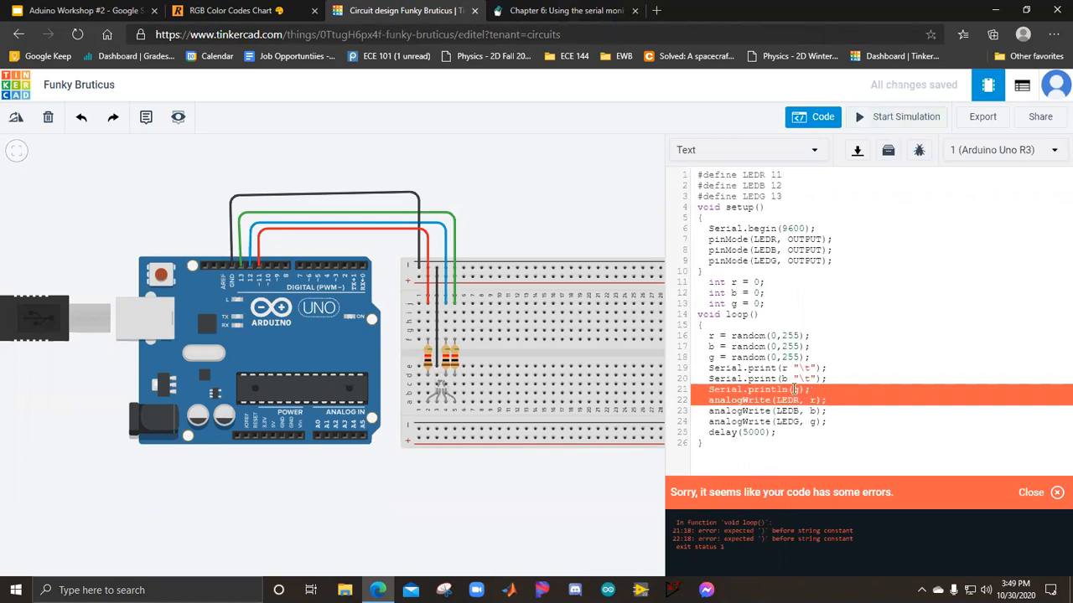
left_click(1029, 494)
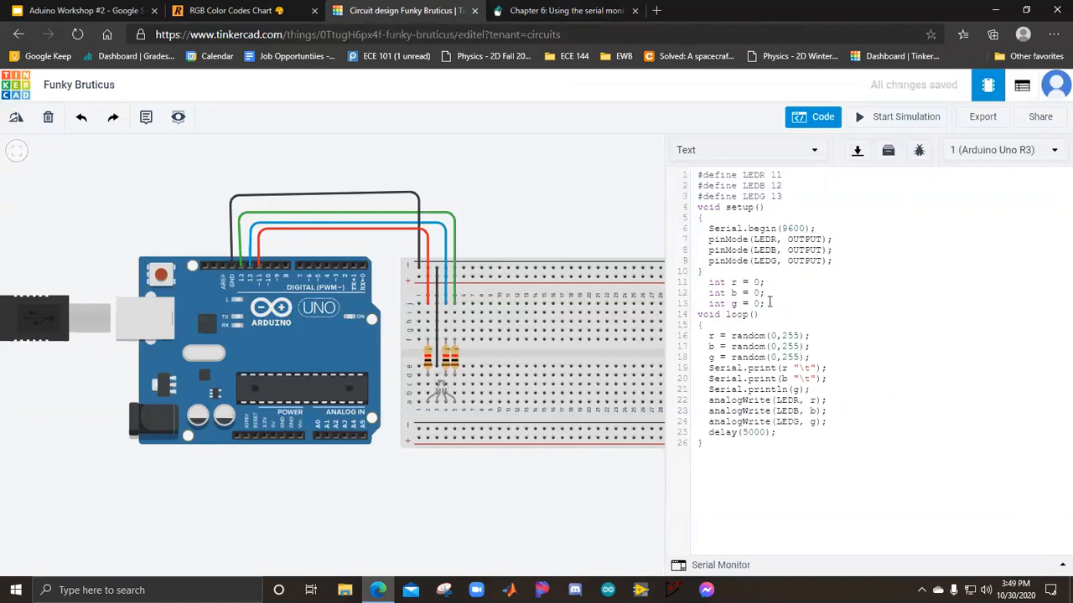
left_click(890, 117)
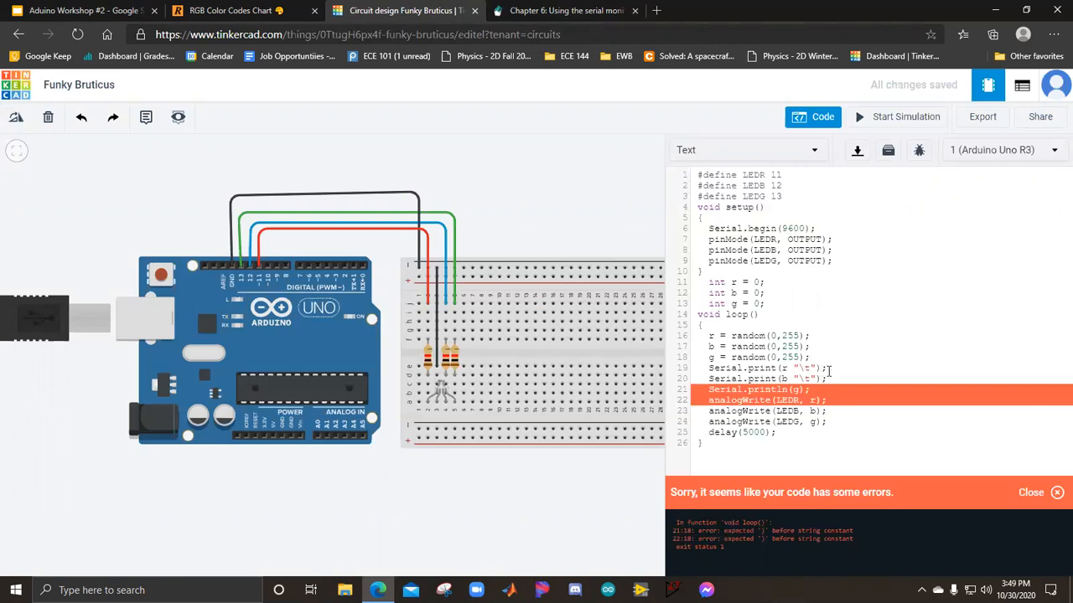
Step: Split the r print statement into two lines, Serial.print(r); and Serial.print("\t");
left_click(793, 369)
key("BackSpace")
type(");")
key("Return")
type("Serial")
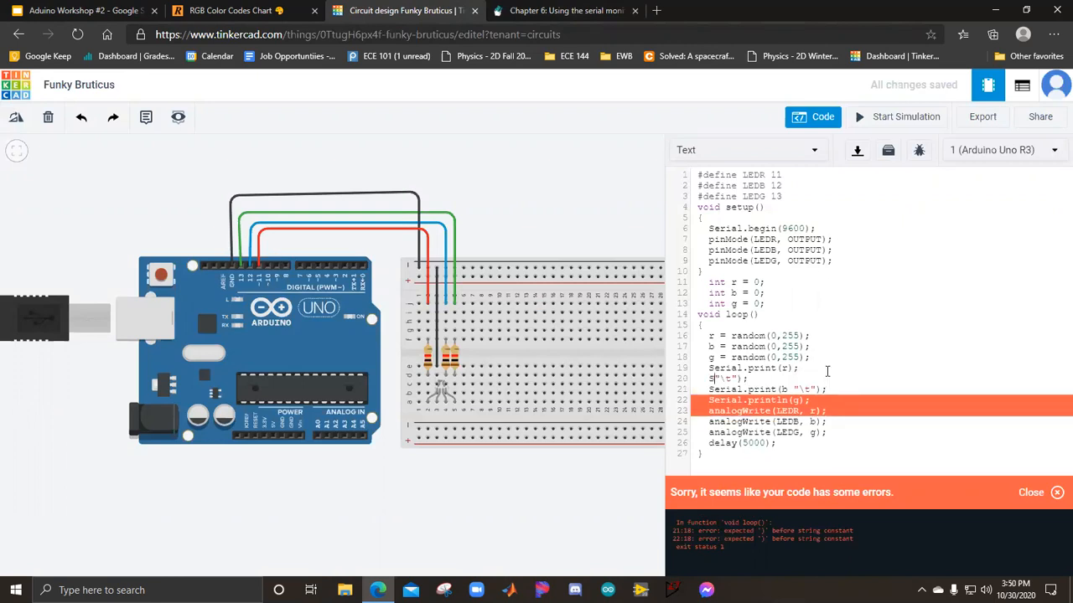
type(".print(")
Step: Split the b print statement into Serial.print(b); and a separate line Serial.print("\t");
left_click(793, 389)
type(")")
key("Return")
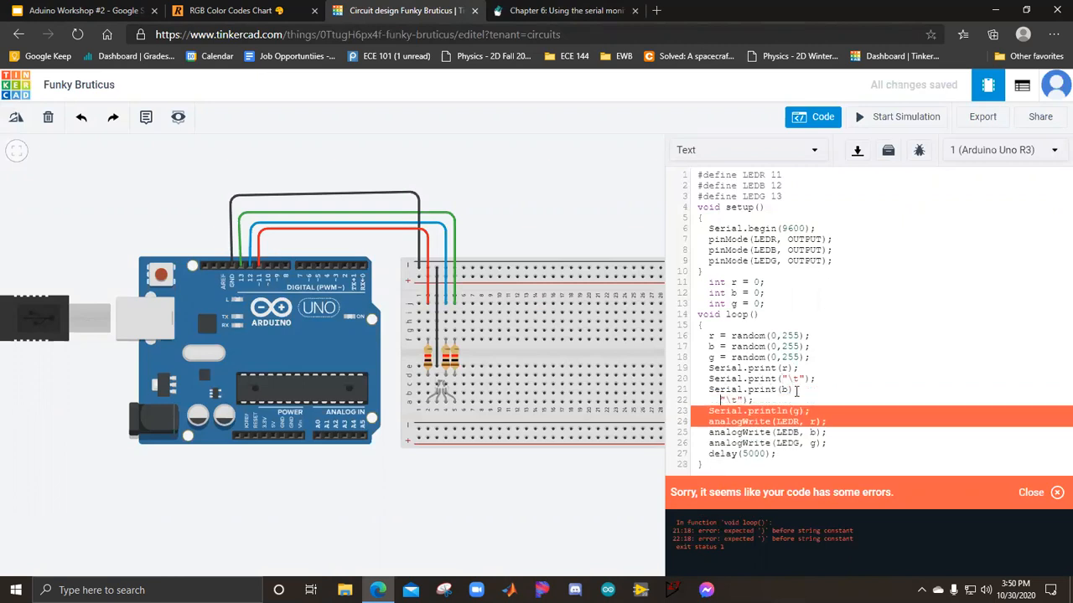
key("BackSpace")
key("BackSpace")
key("BackSpace")
key("BackSpace")
key("BackSpace")
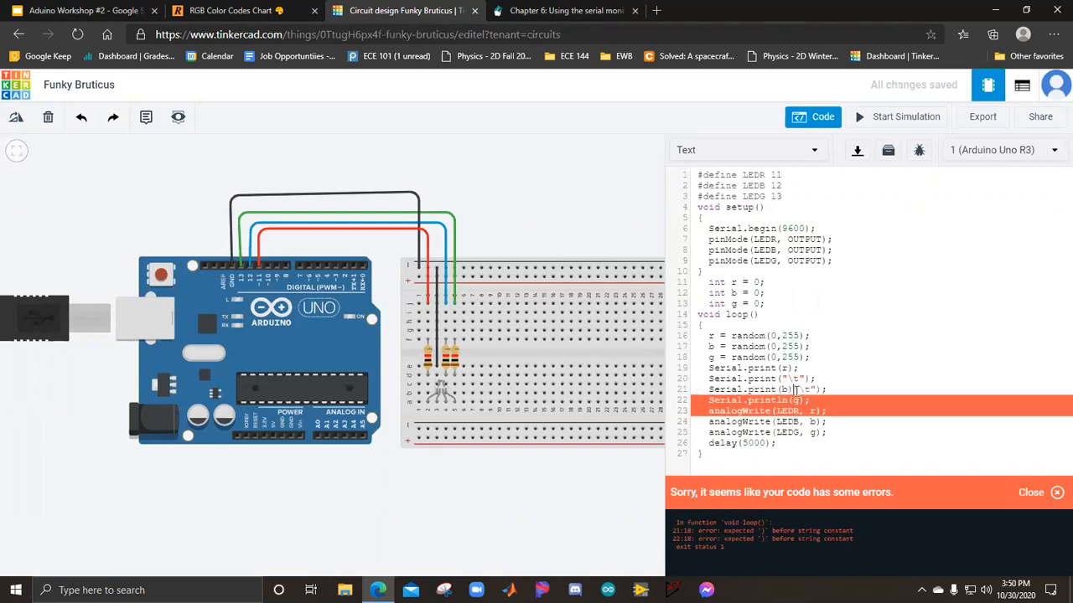
key("Return")
type("Serial")
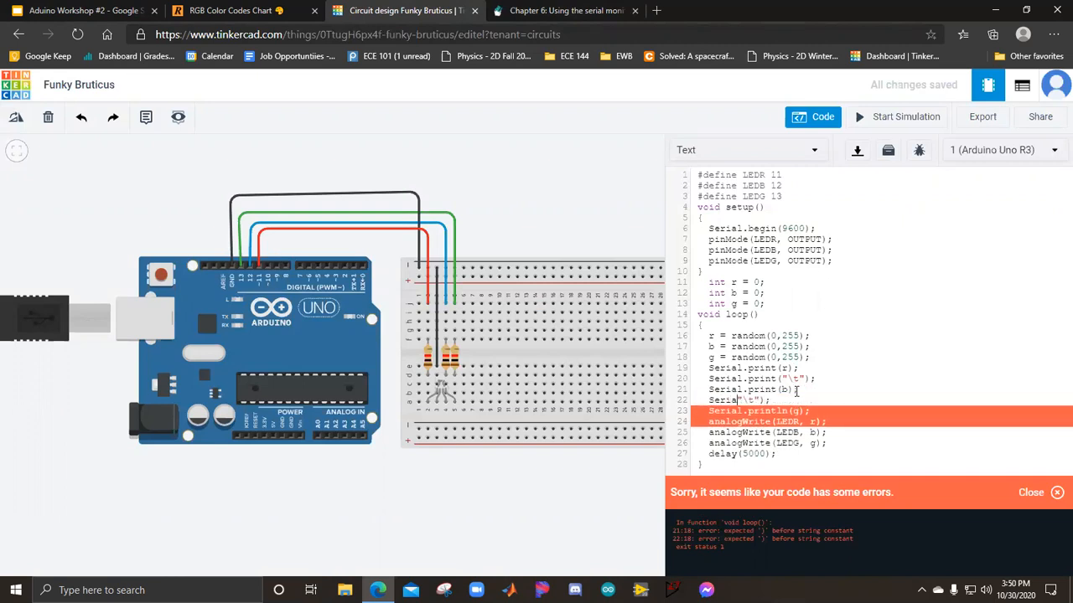
type(".print(")
Step: Run the simulation, check the spacing of the printed RGB values in the Serial Monitor, and stop the simulation
left_click(888, 116)
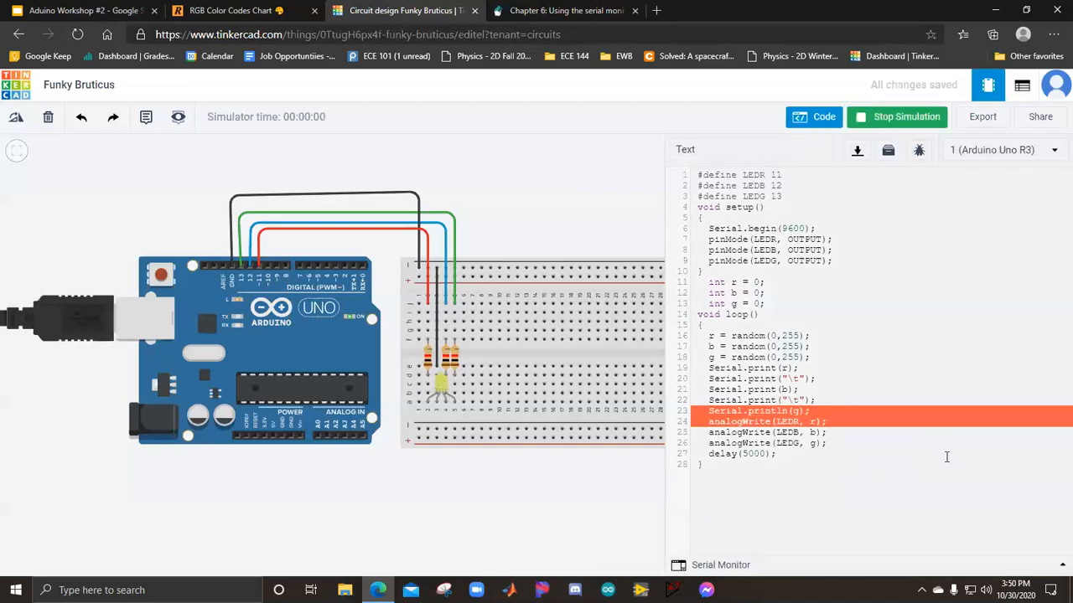
left_click(800, 565)
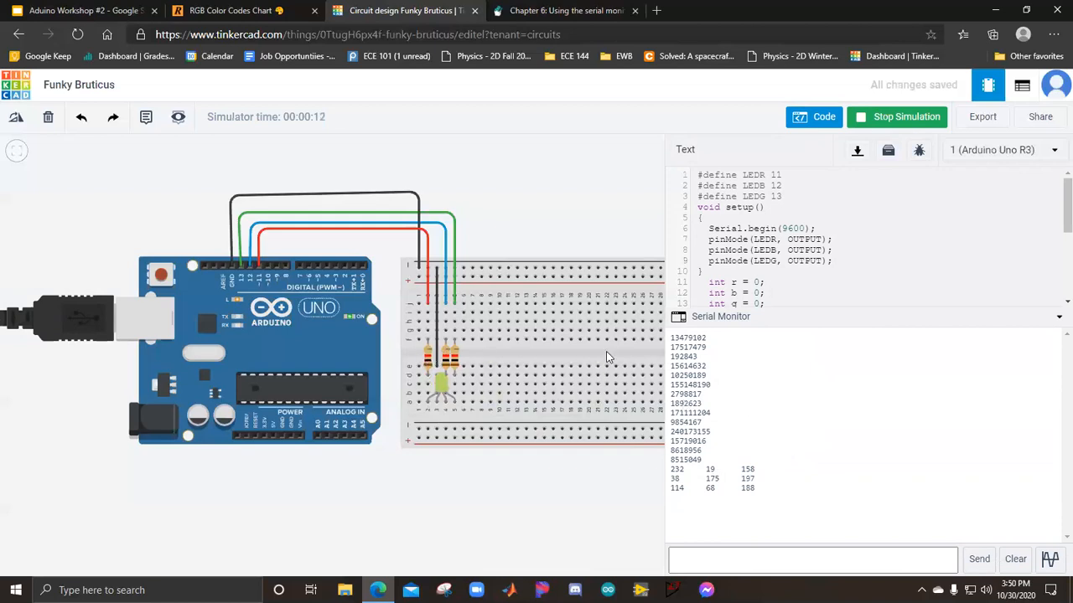
left_click(850, 319)
left_click(881, 116)
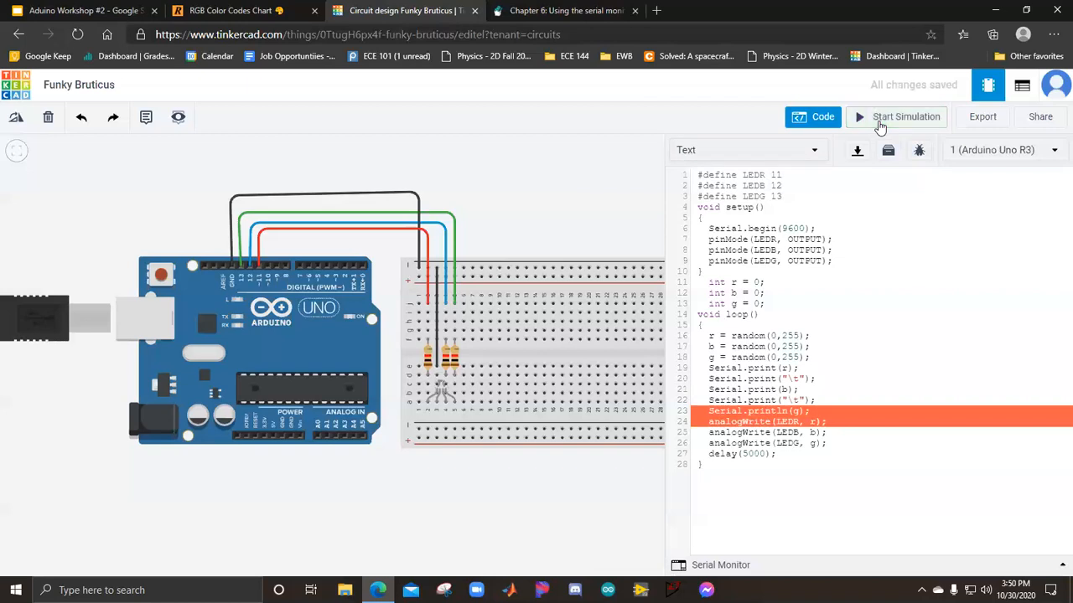
Step: Hide the code editor and set the resistor in the red wire's column to 220 Ω
left_click(811, 122)
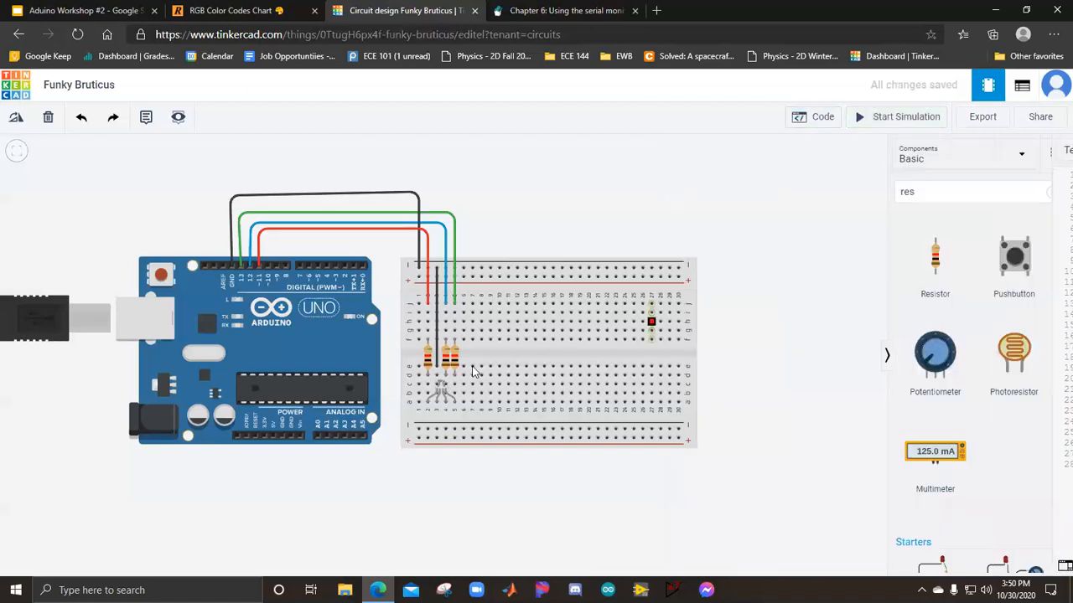
left_click(429, 359)
double_click(815, 206)
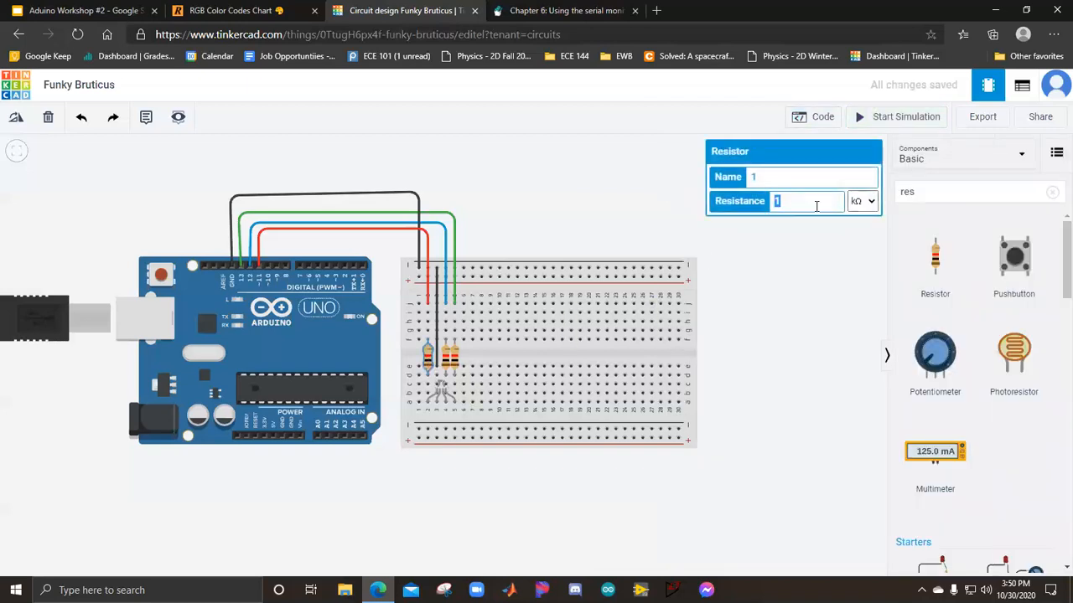
type("220")
left_click(863, 203)
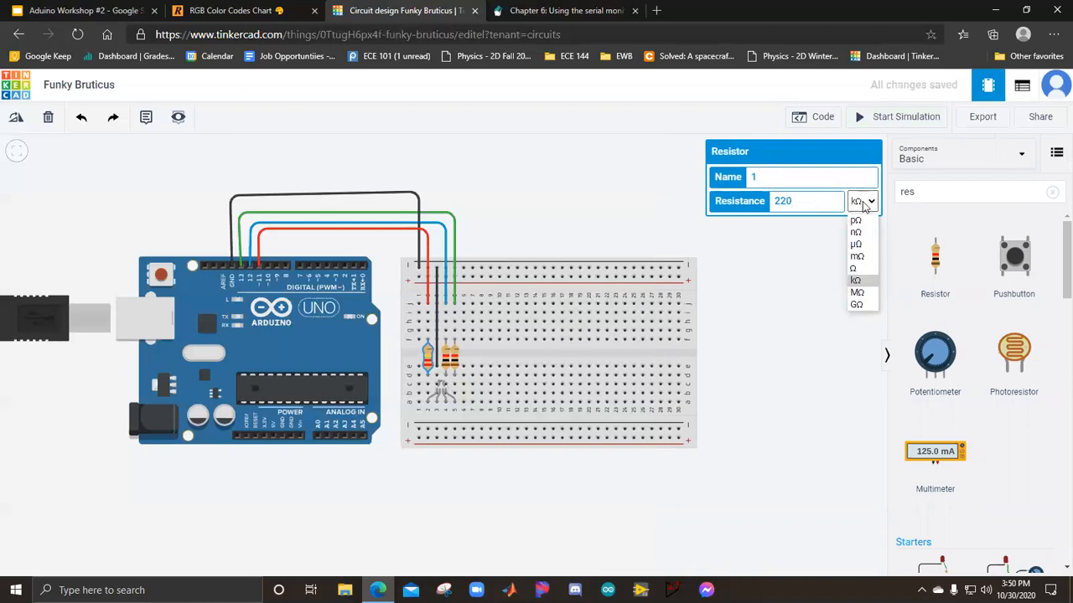
left_click(854, 268)
Step: Set the resistor in the blue wire's column to 220 Ω
left_click(444, 359)
double_click(788, 203)
type("220")
left_click(870, 207)
left_click(858, 268)
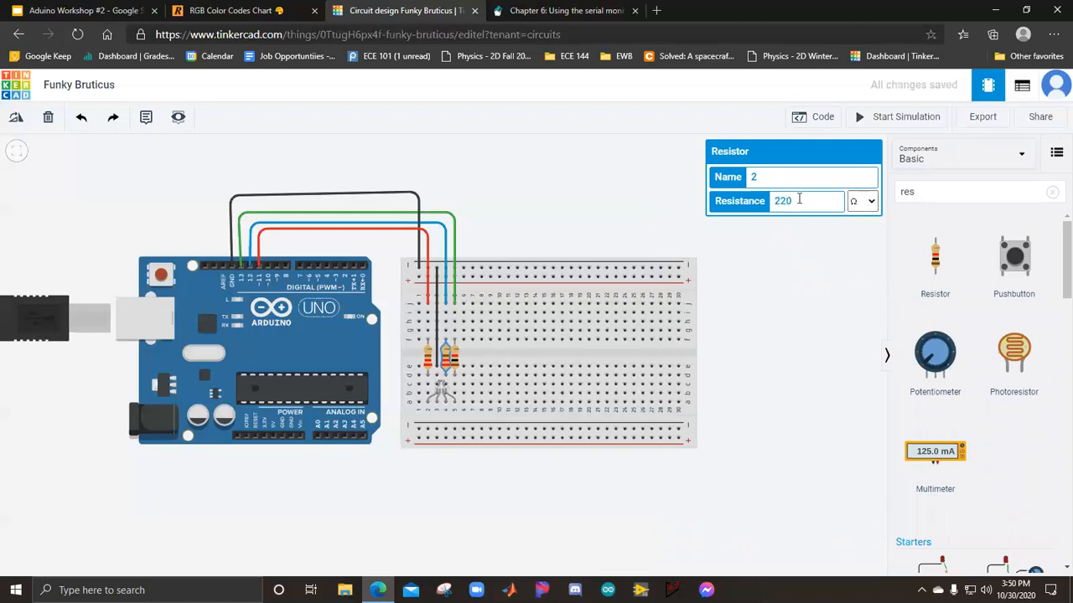
Step: Set the resistor in the green wire's column to 220 Ω and deselect it
left_click(460, 360)
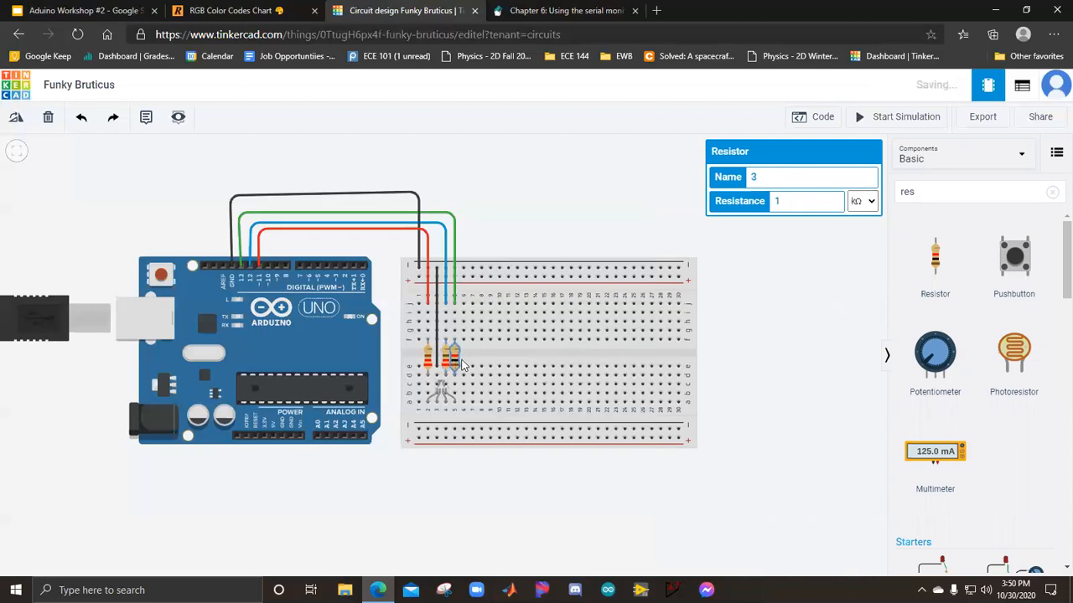
double_click(796, 202)
type("220")
left_click(859, 201)
left_click(855, 274)
left_click(782, 304)
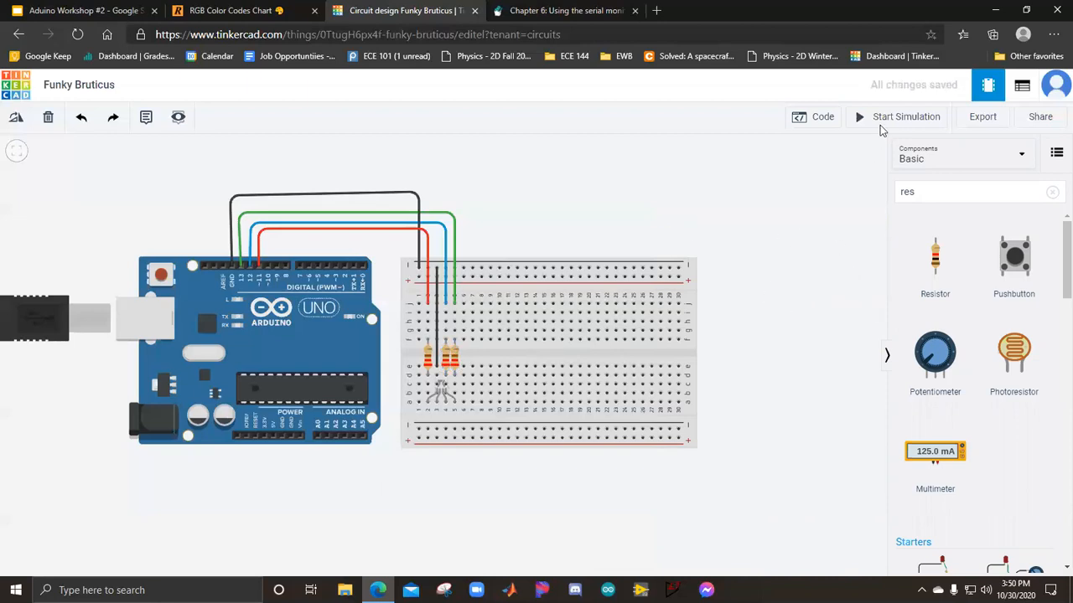
Step: Run the simulation with the new resistances, compare the LED colours with the Serial Monitor output, and hide the code editor
left_click(880, 125)
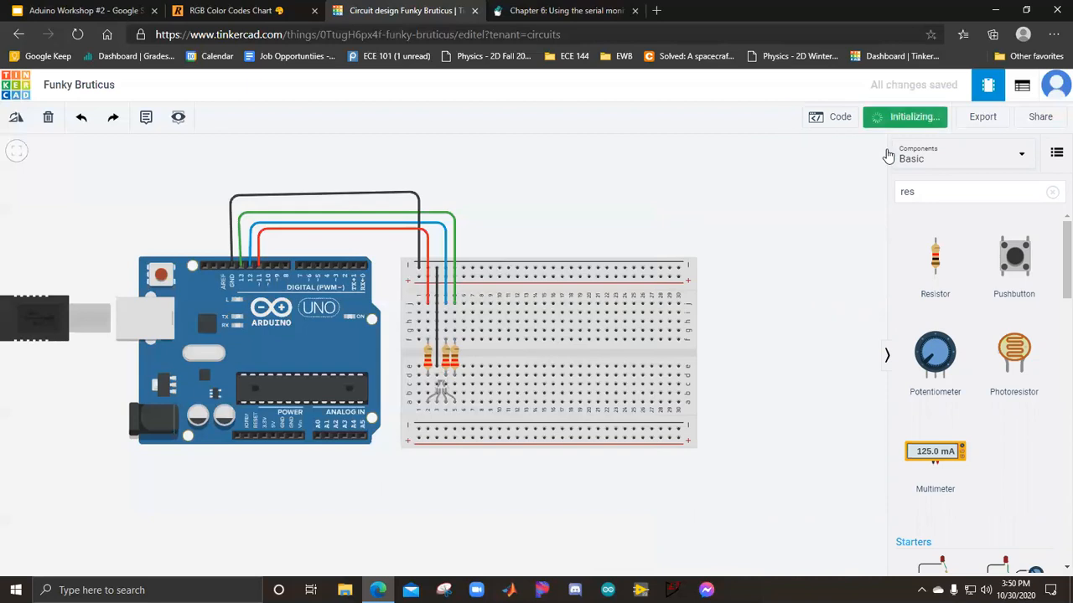
left_click(824, 124)
left_click(759, 563)
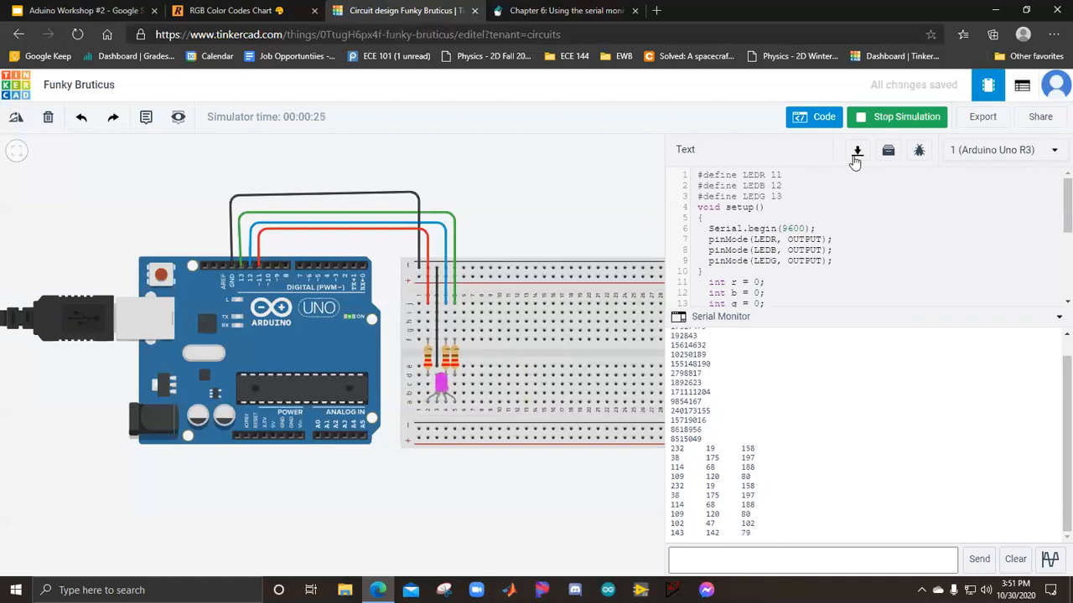
left_click(815, 119)
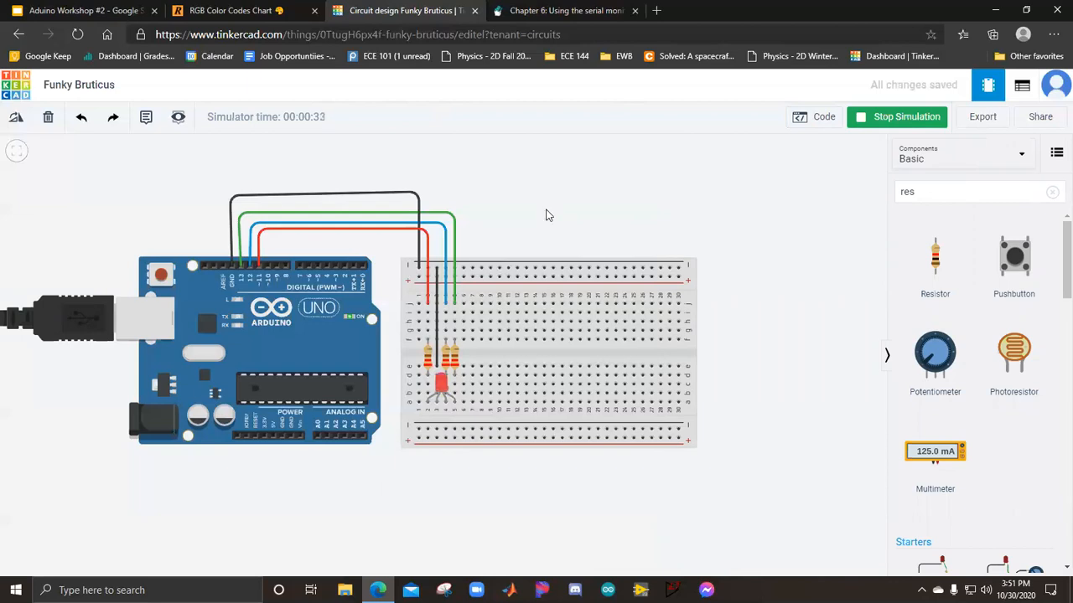
Step: Switch to the Google Slides workshop presentation and view slide 10, "4.IR Sensor and Remote", selecting its remote control picture
left_click(124, 12)
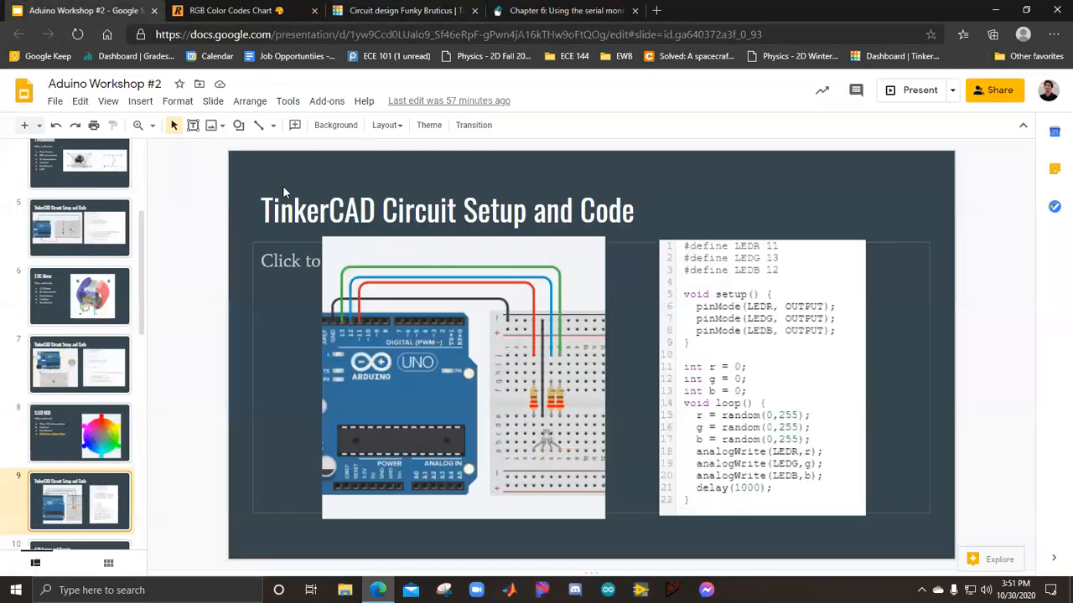
scroll(88, 445, "down", 3)
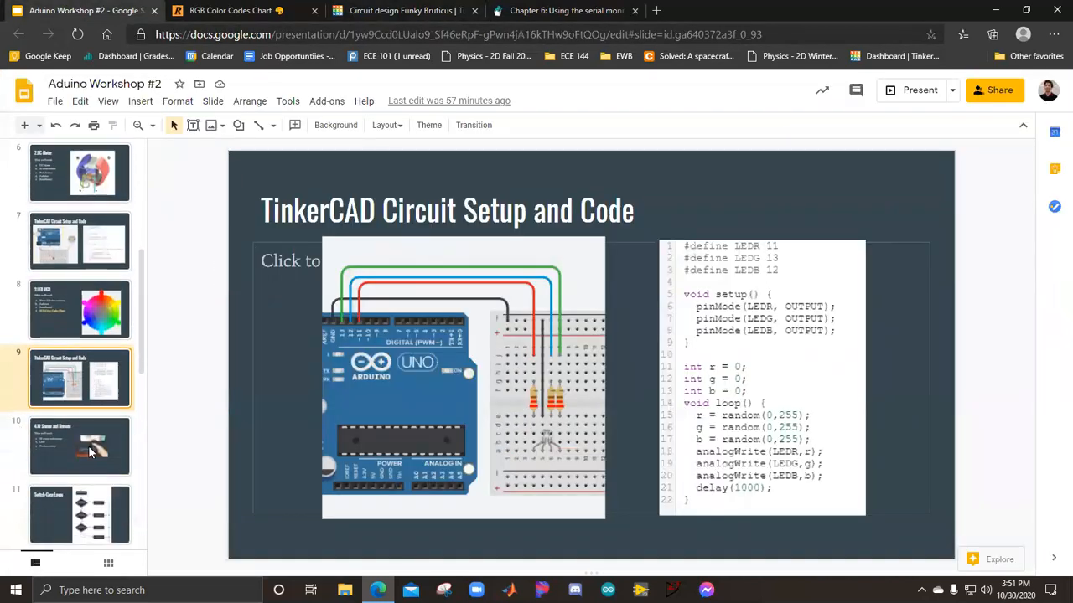
left_click(88, 445)
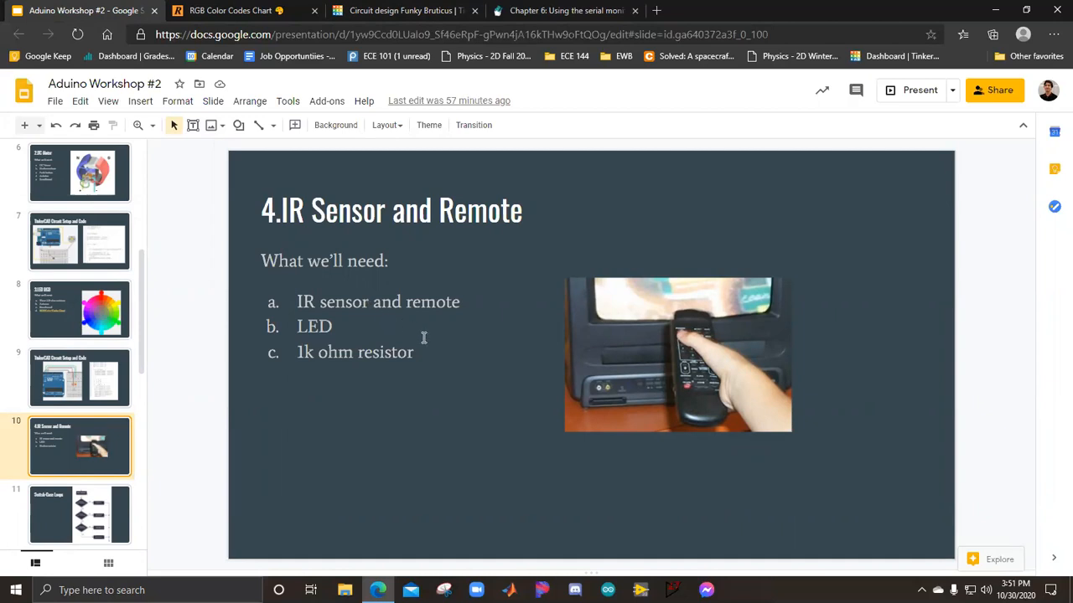
left_click(680, 366)
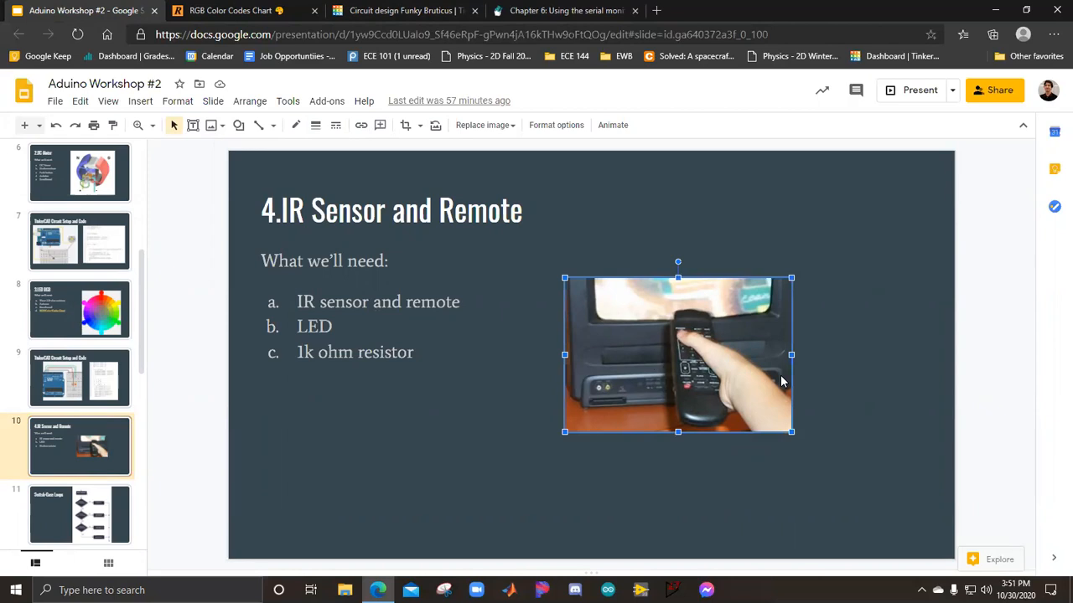